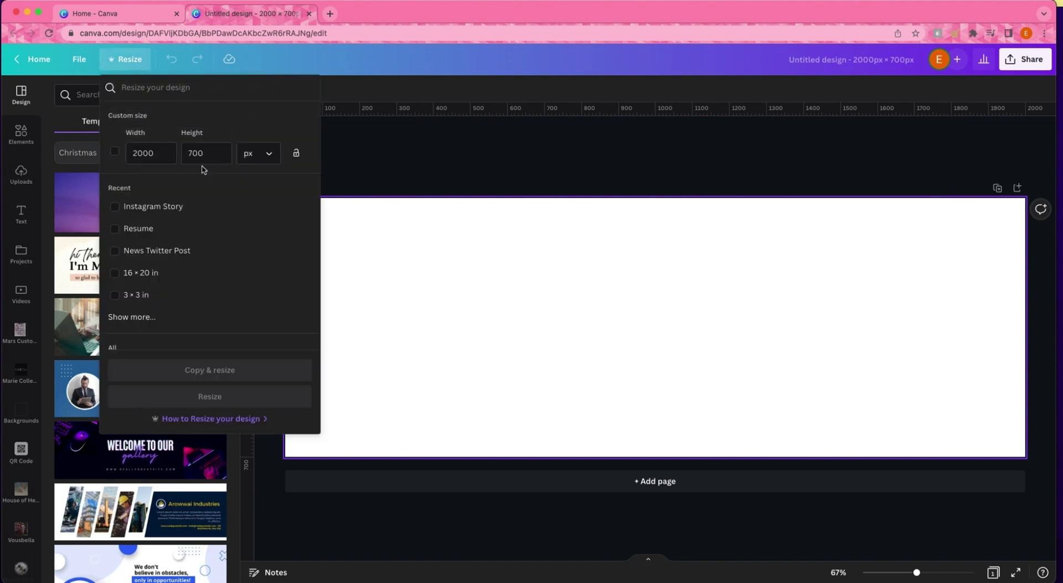
left_click(387, 158)
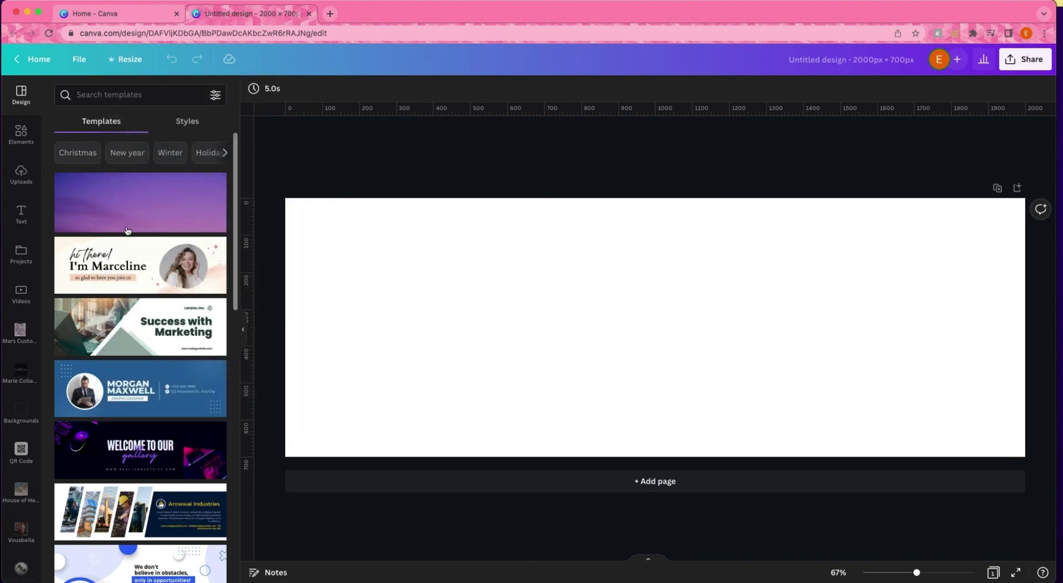
scroll(22, 277, "down", 6)
scroll(29, 242, "down", 10)
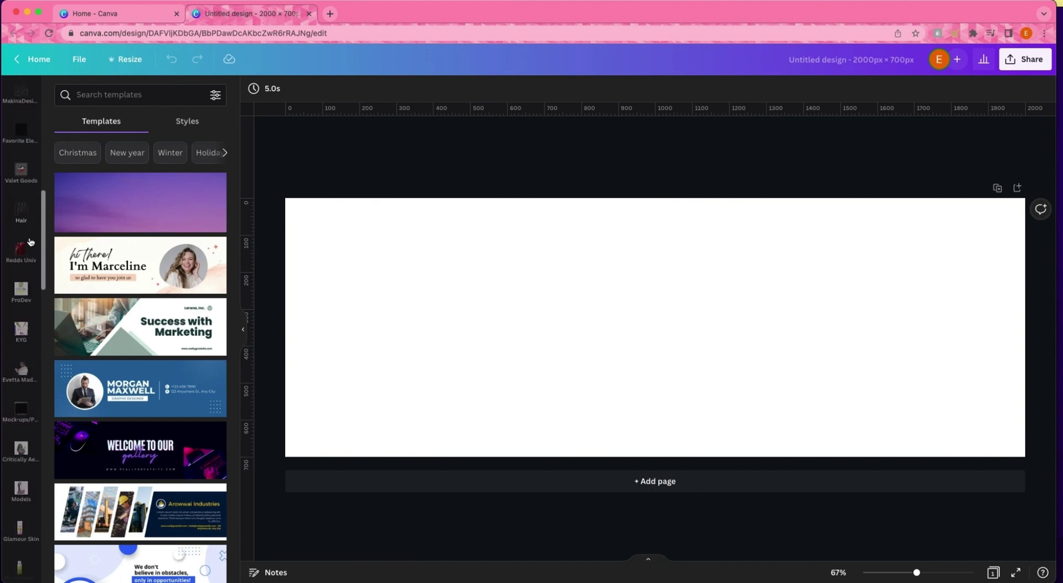
scroll(30, 241, "down", 10)
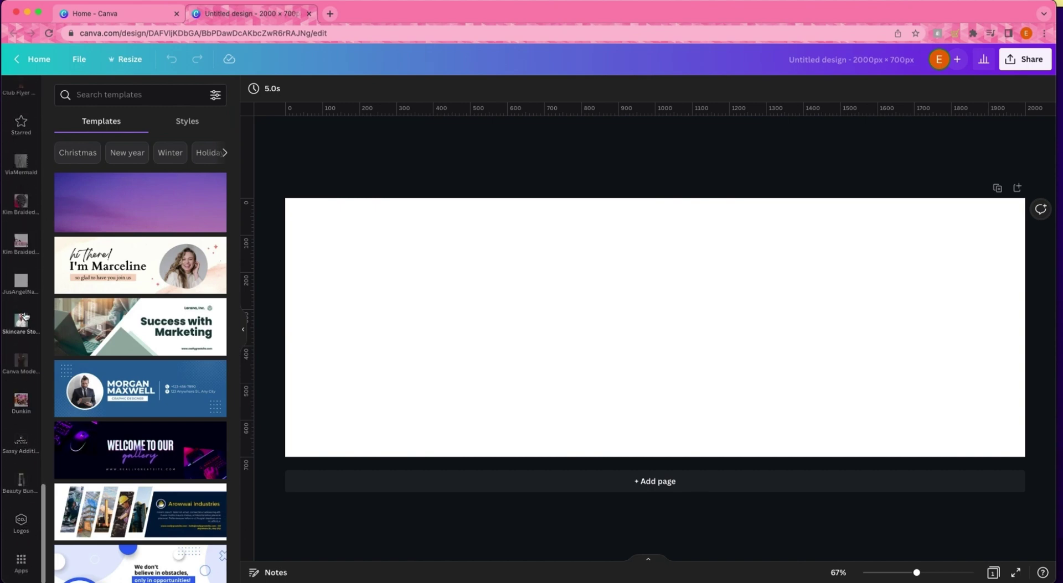
scroll(25, 497, "up", 10)
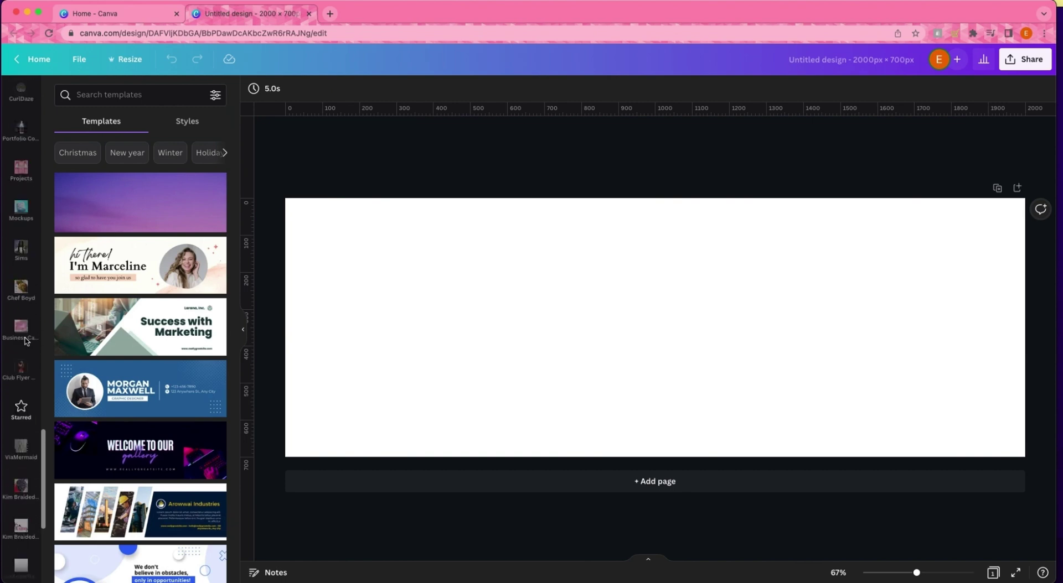
scroll(26, 341, "up", 5)
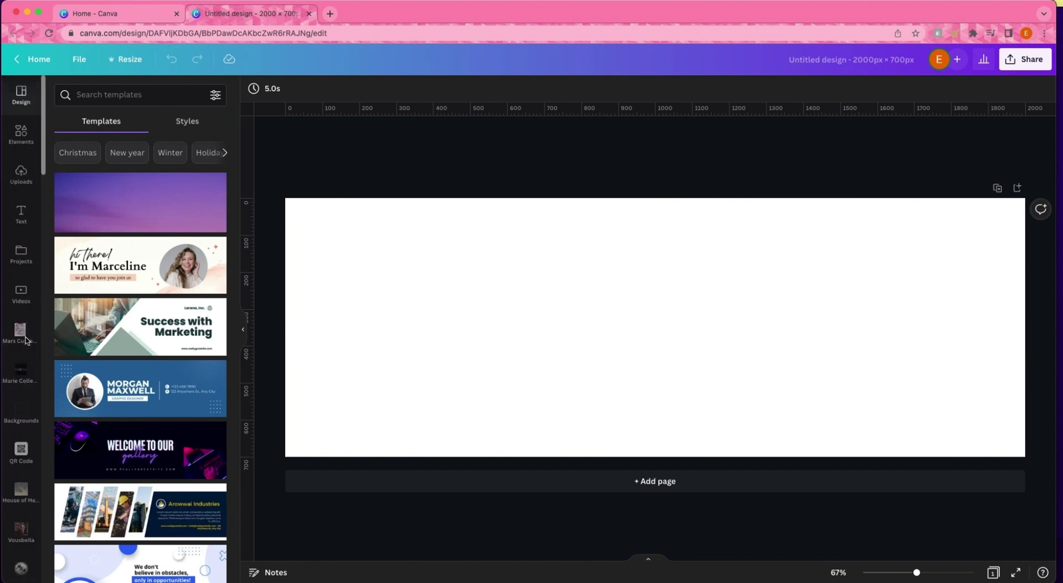
Open the Models folder from the project folders
left_click(22, 255)
left_click(138, 159)
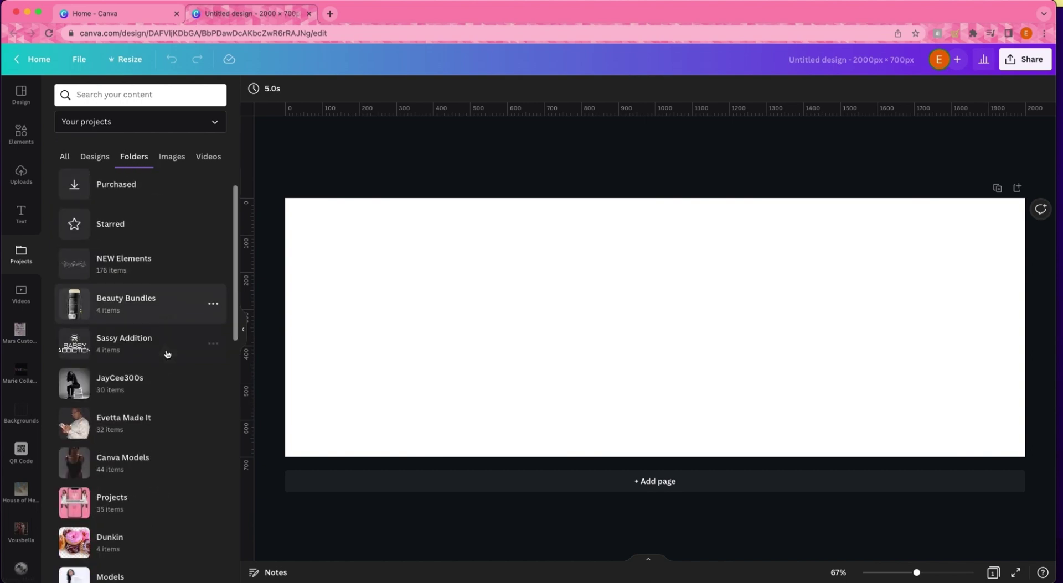
scroll(166, 351, "down", 10)
scroll(166, 353, "down", 15)
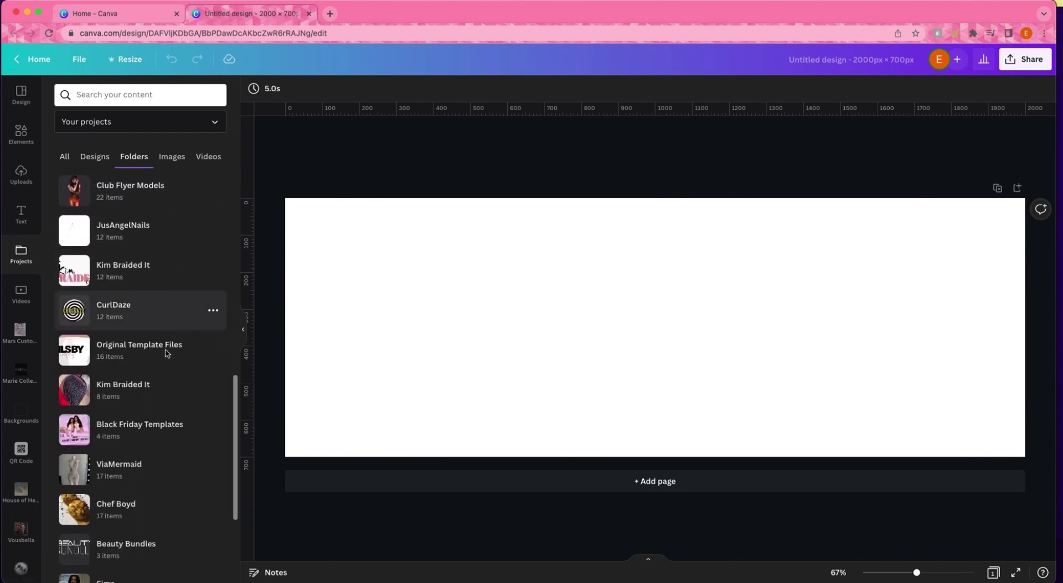
scroll(167, 353, "down", 20)
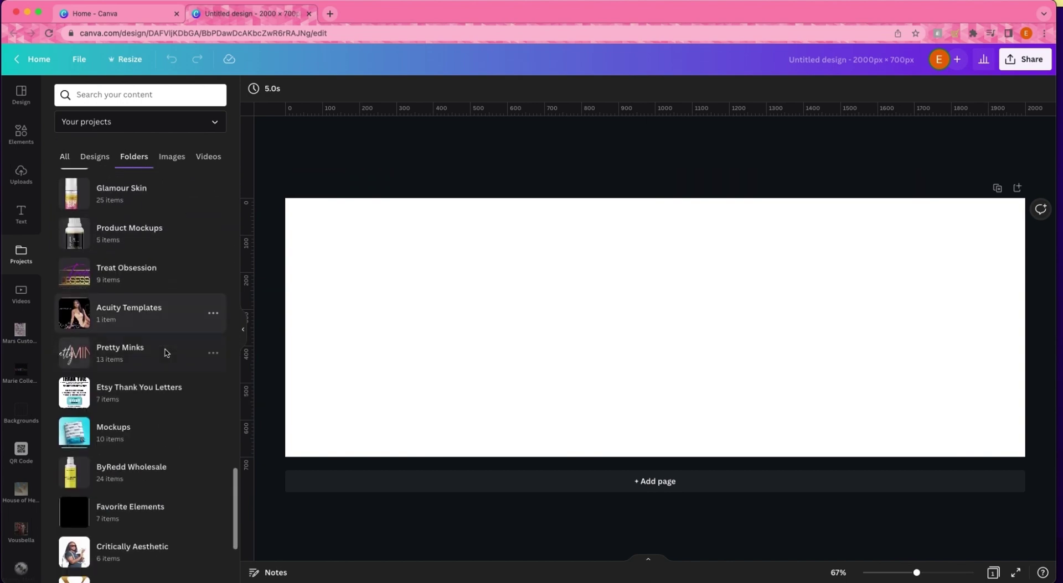
scroll(165, 353, "up", 20)
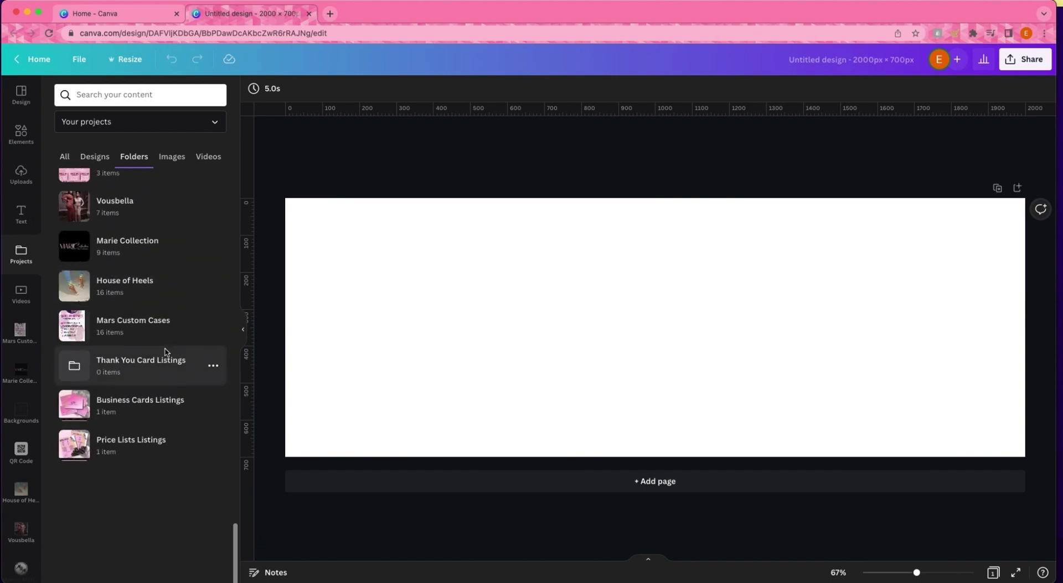
scroll(164, 343, "down", 5)
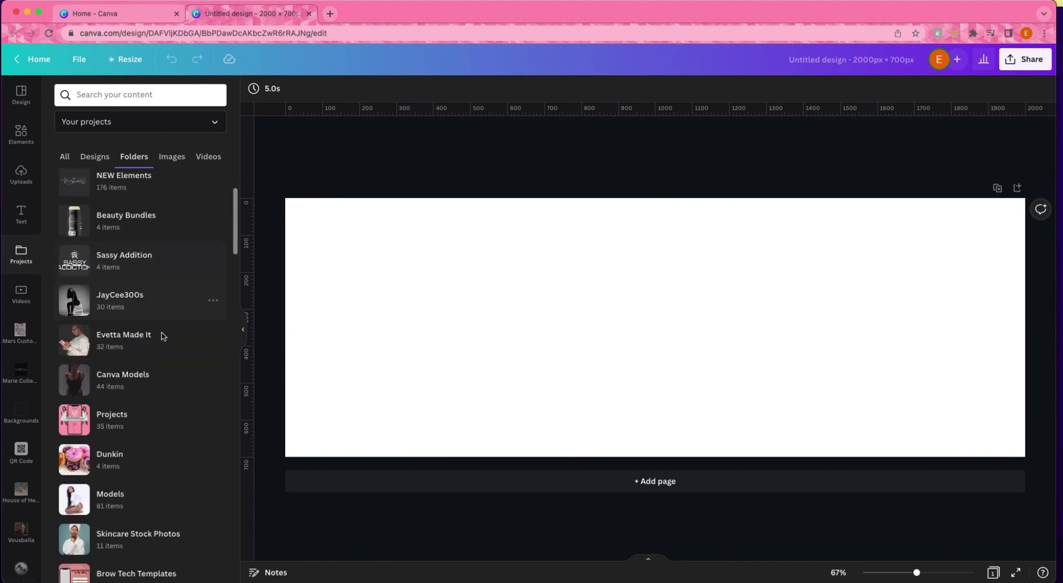
left_click(158, 310)
scroll(220, 372, "down", 1)
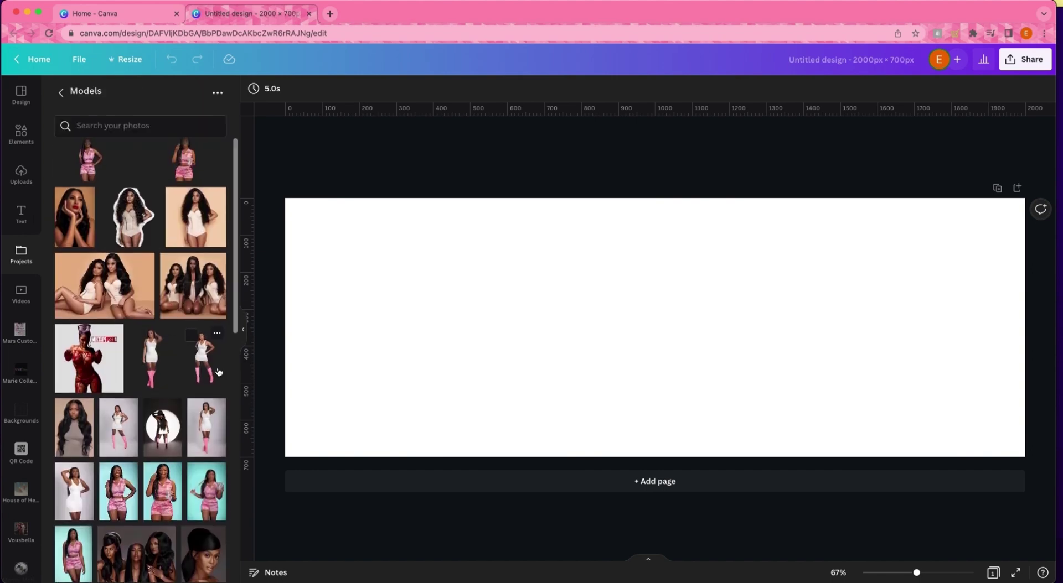
Place the photo of the two seated models in the banner's upper-left corner and remove its background
left_click(104, 286)
left_click_drag(717, 337, 462, 286)
left_click(270, 88)
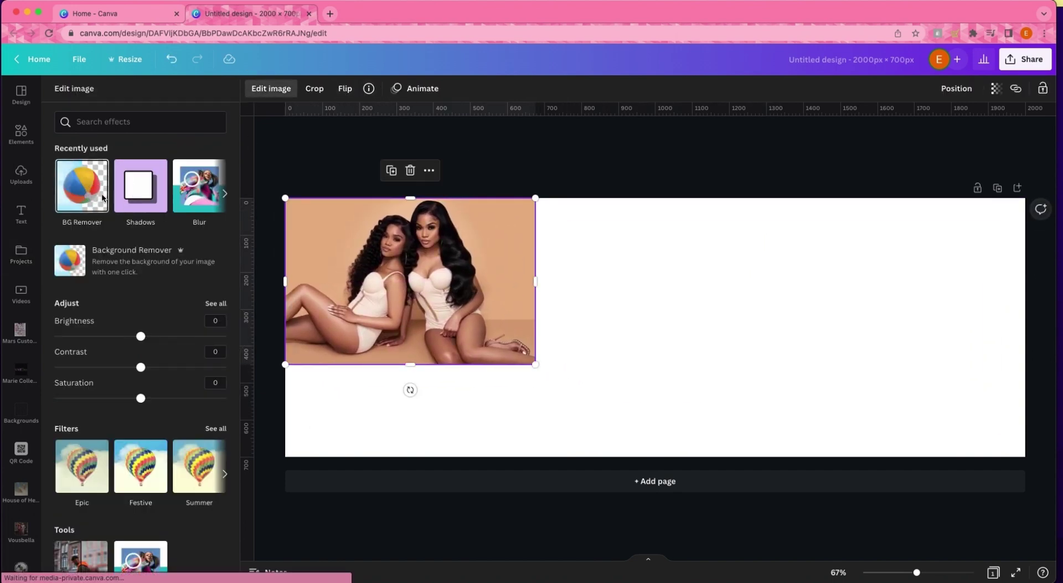
left_click(82, 186)
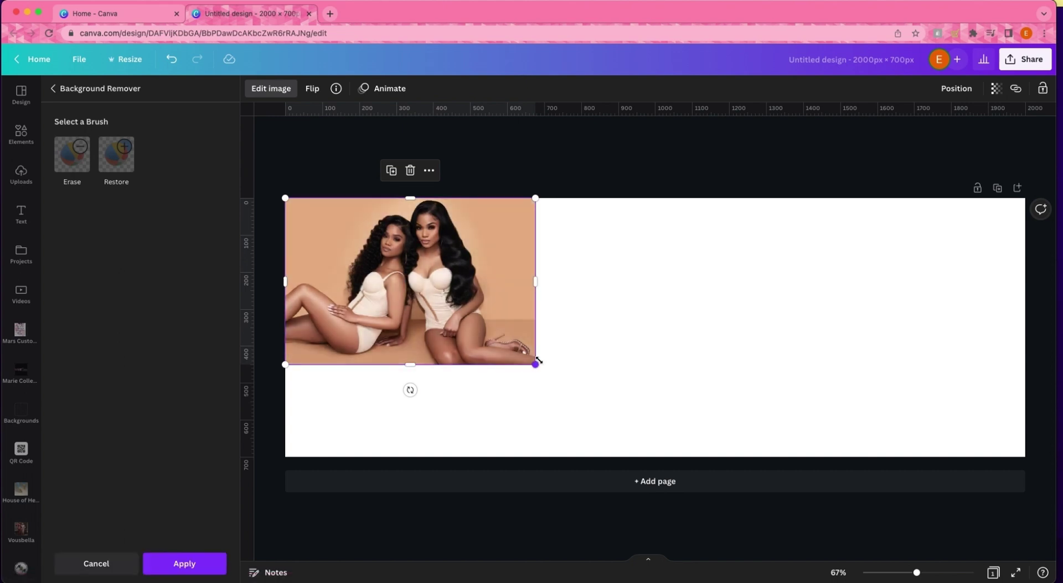
left_click(211, 568)
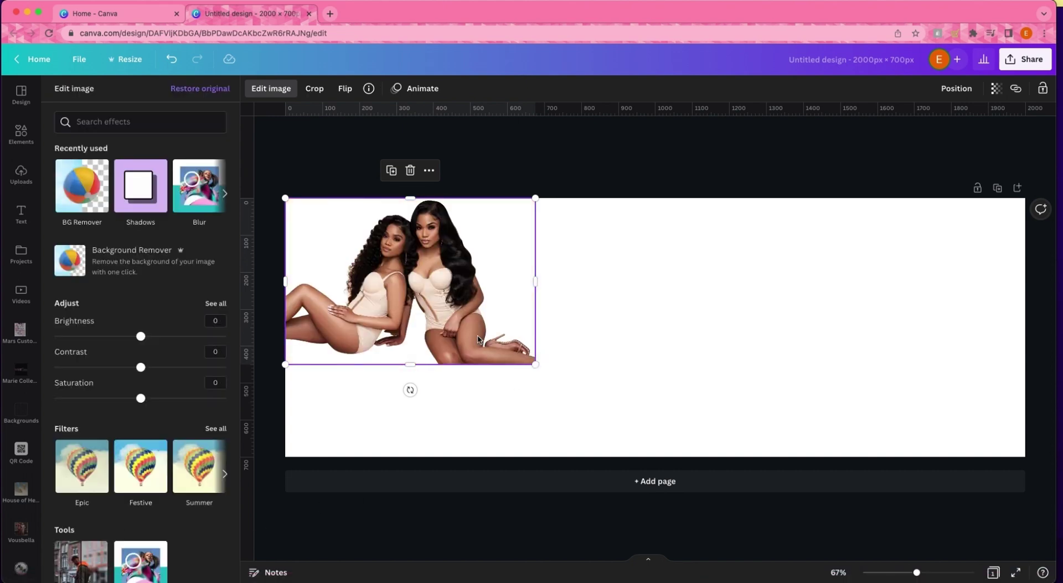
Move the two-model cutout to the banner's bottom edge and enlarge it to the full banner height on the left side
left_click_drag(475, 338, 476, 430)
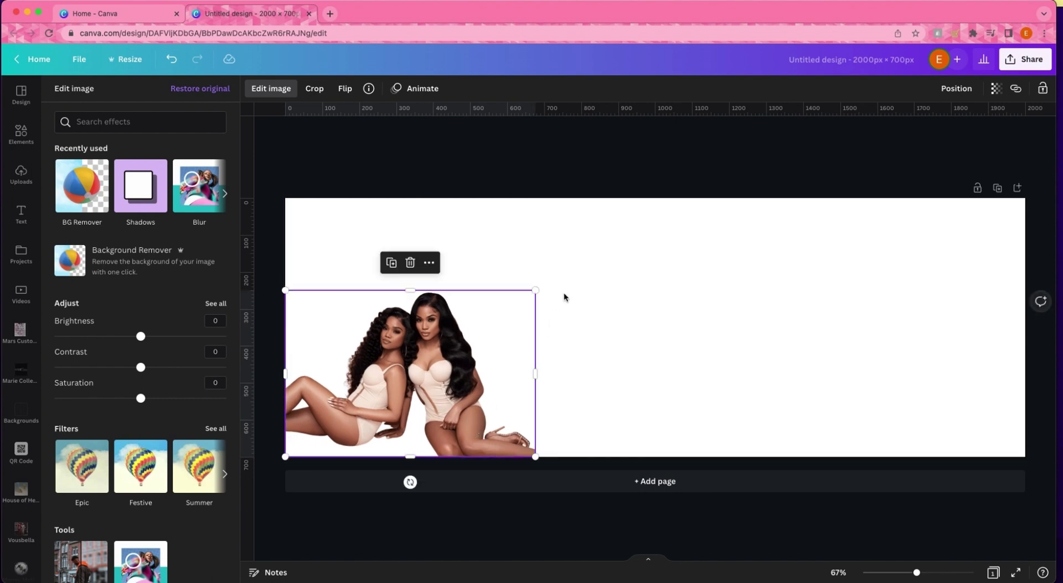
left_click_drag(536, 290, 514, 308)
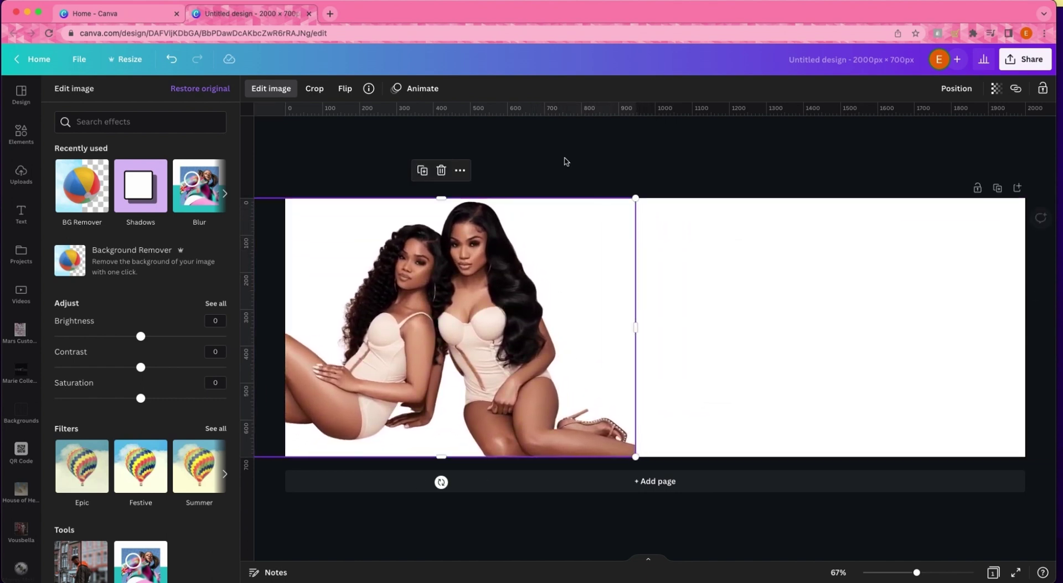
left_click(559, 152)
Set the banner background to the medium brown photo color of a temporarily inserted three-model photo, and delete that photo
key("super+v")
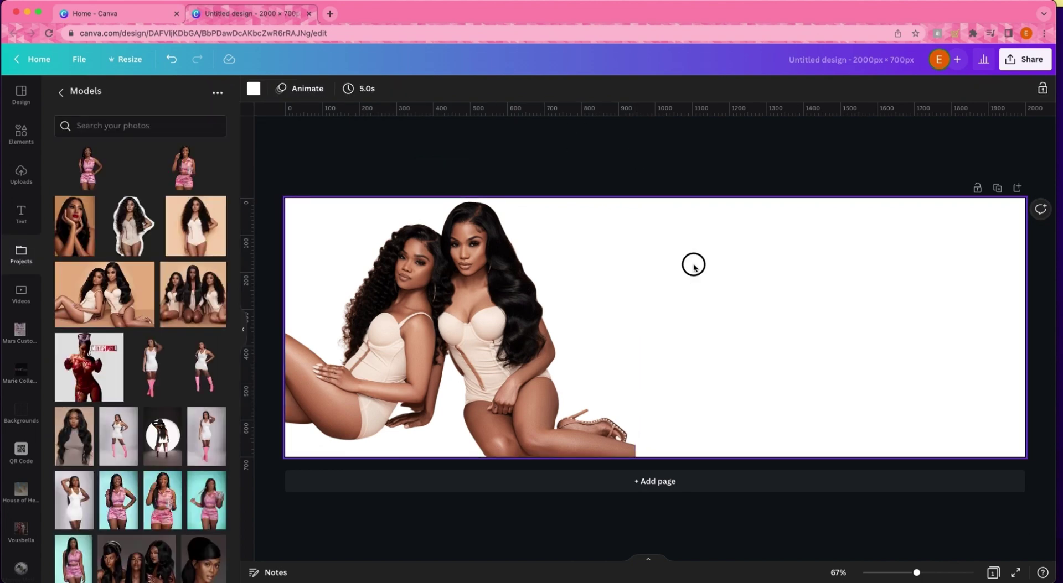
left_click(595, 196)
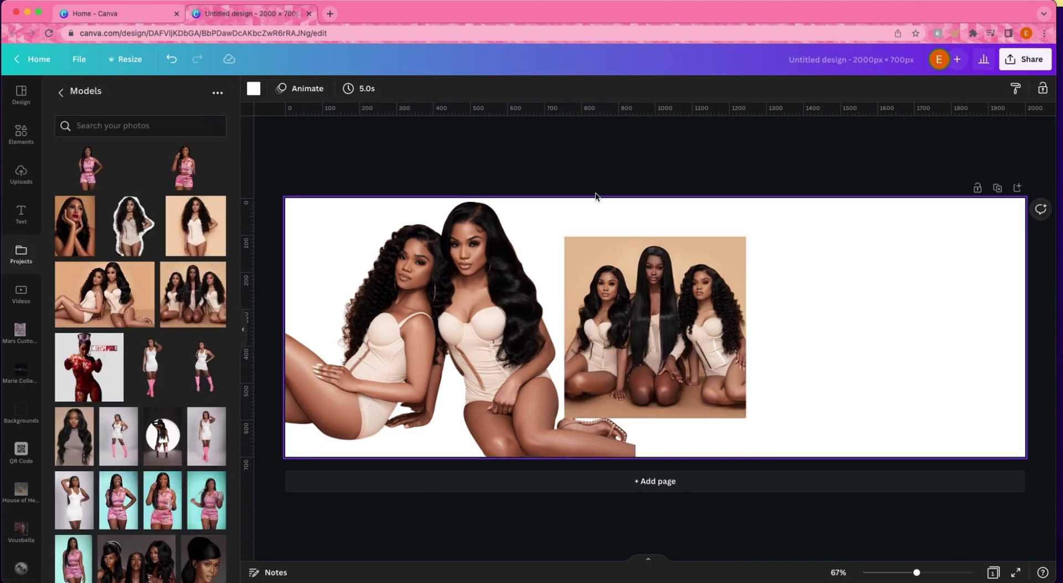
left_click(253, 90)
left_click(125, 299)
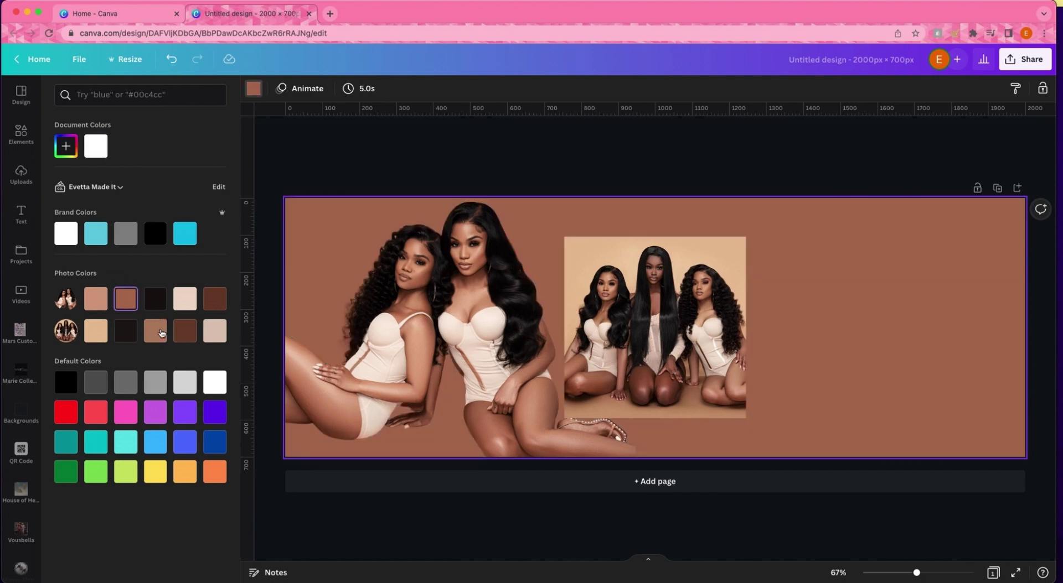
left_click(155, 331)
left_click(664, 342)
key("Delete")
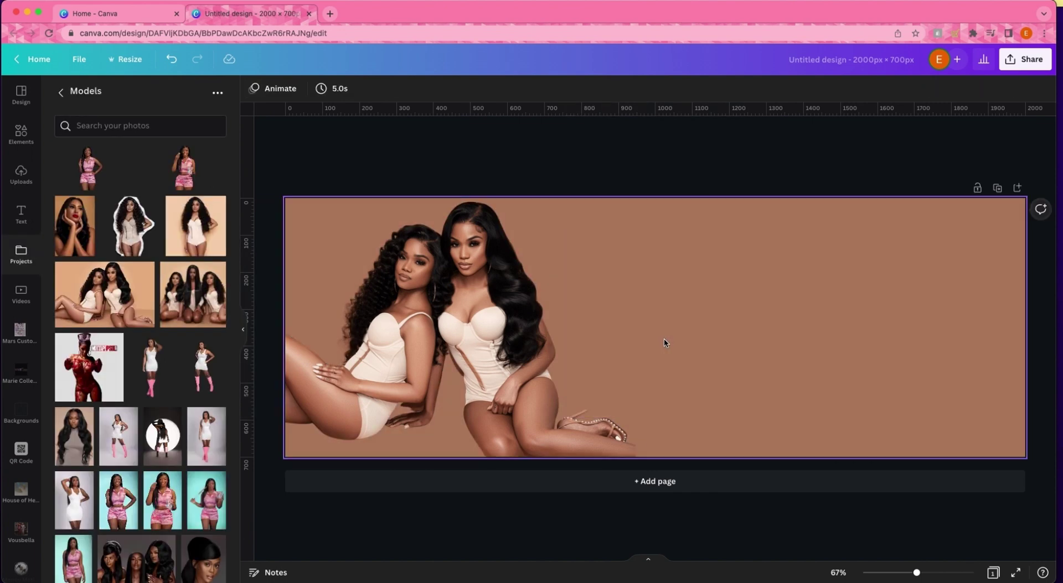
Add the transparent-to-turquoise gradient from the starred items and rotate it so the solid color runs down its right edge
scroll(9, 464, "down", 5)
scroll(9, 464, "down", 5)
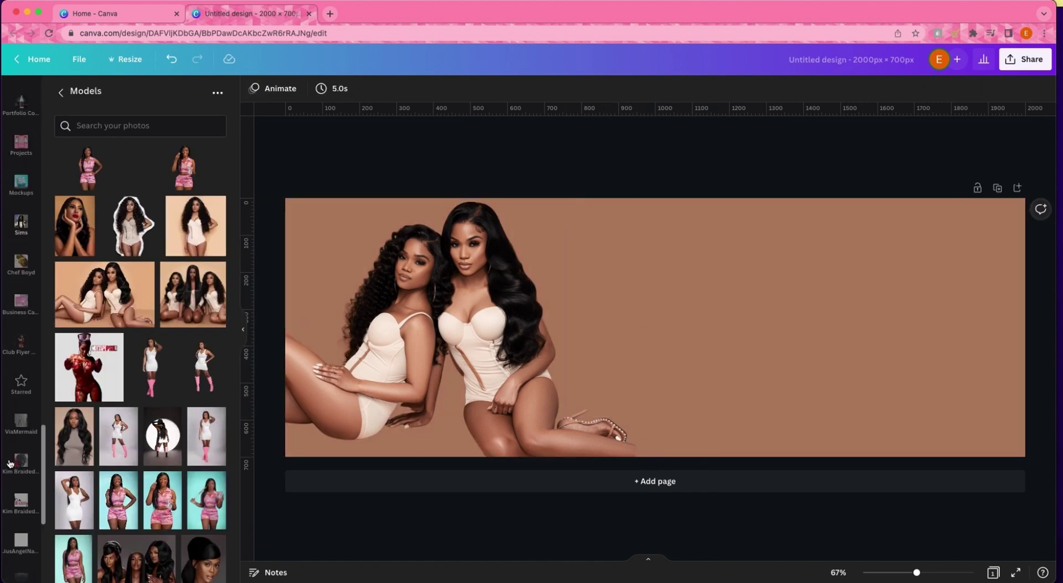
left_click(22, 129)
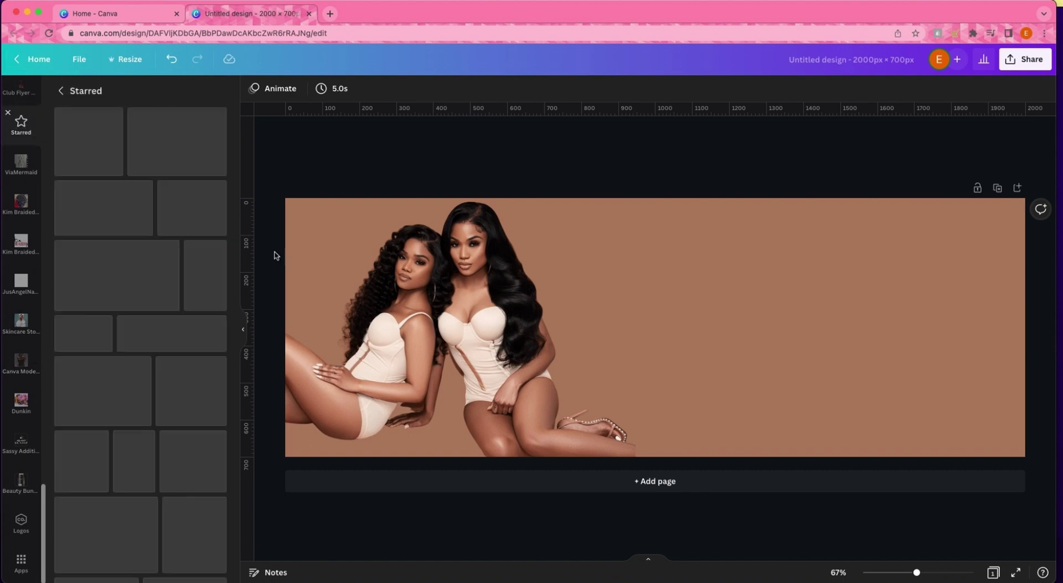
scroll(167, 414, "down", 1)
scroll(167, 414, "down", 8)
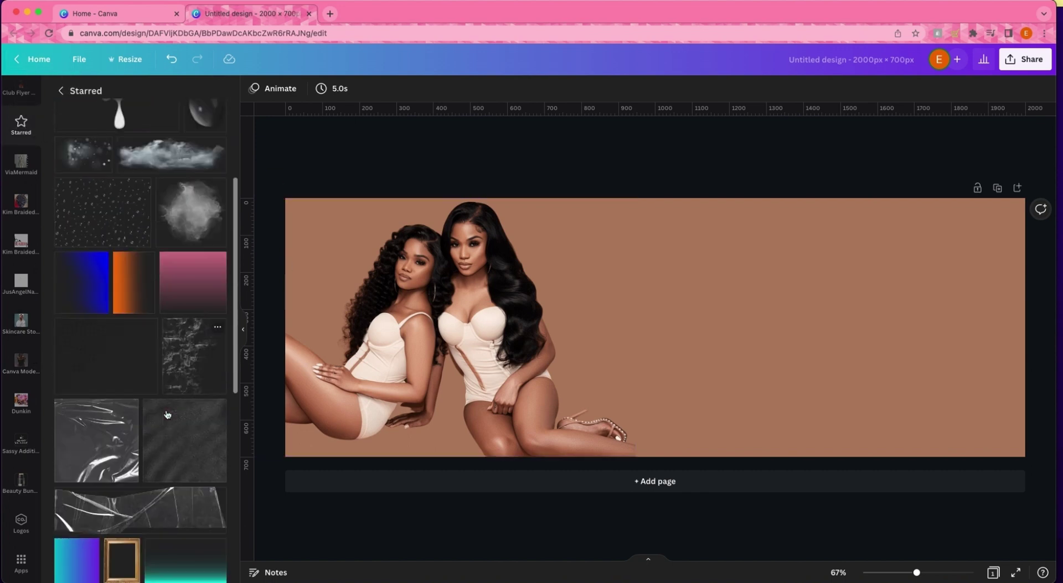
left_click(185, 339)
left_click_drag(655, 405, 671, 327)
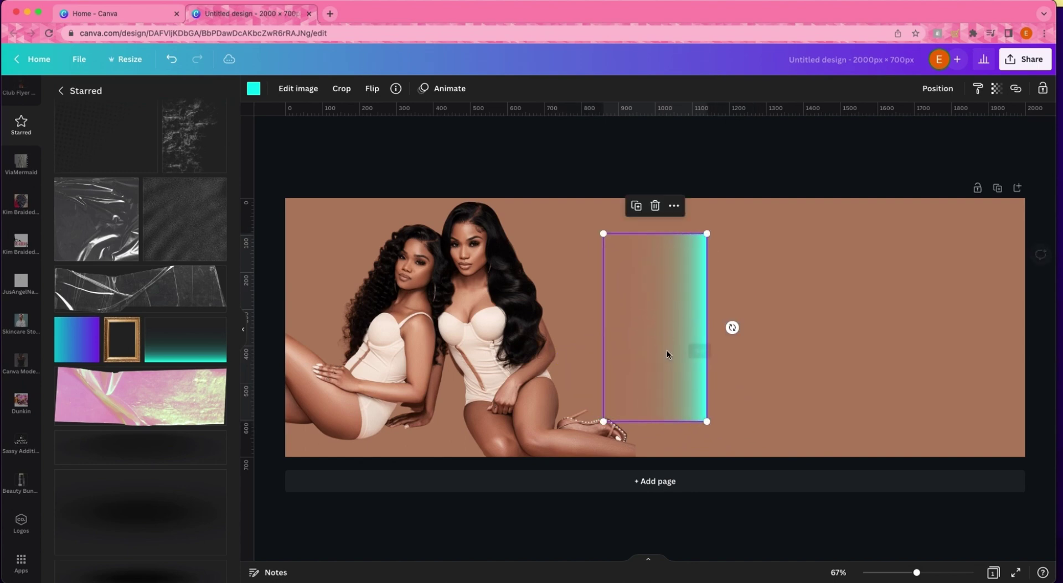
Position the gradient over the right edge of the two-model cutout and enlarge it to the full banner height
left_click_drag(686, 374, 573, 338)
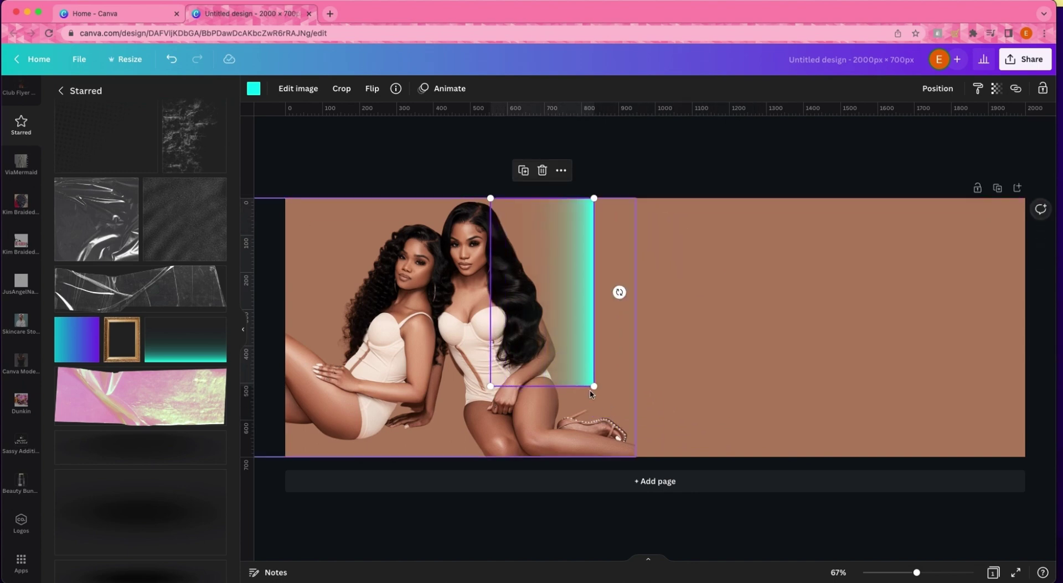
left_click_drag(601, 396, 645, 446)
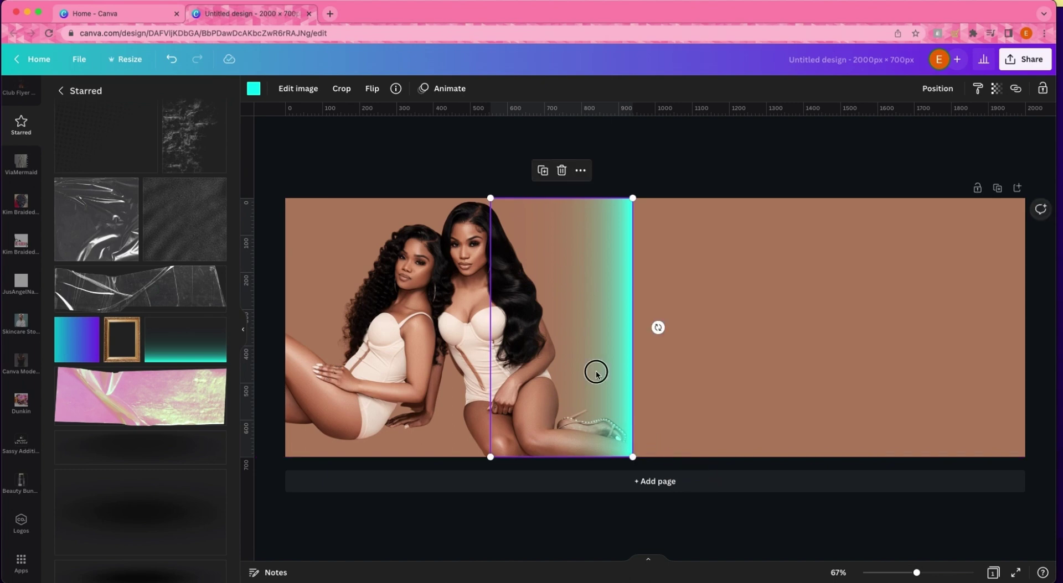
mouse_move(596, 373)
left_mouse_down()
mouse_move(619, 373)
mouse_move(604, 373)
left_mouse_up()
Recolor the gradient to the brown document color of the background so the cutout's edge blends in
left_click(254, 89)
left_click(127, 146)
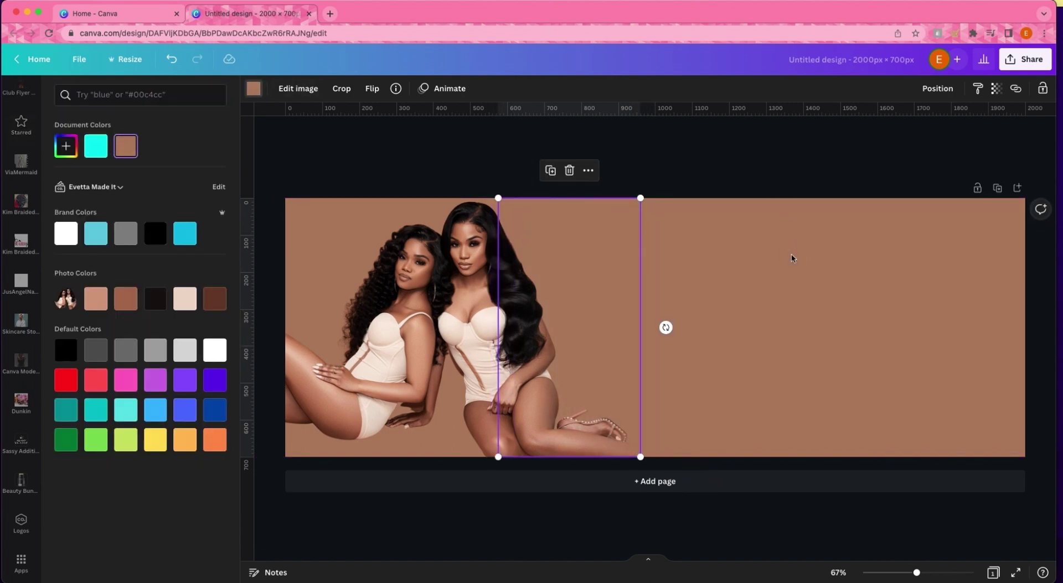
left_click(793, 254)
key("Escape")
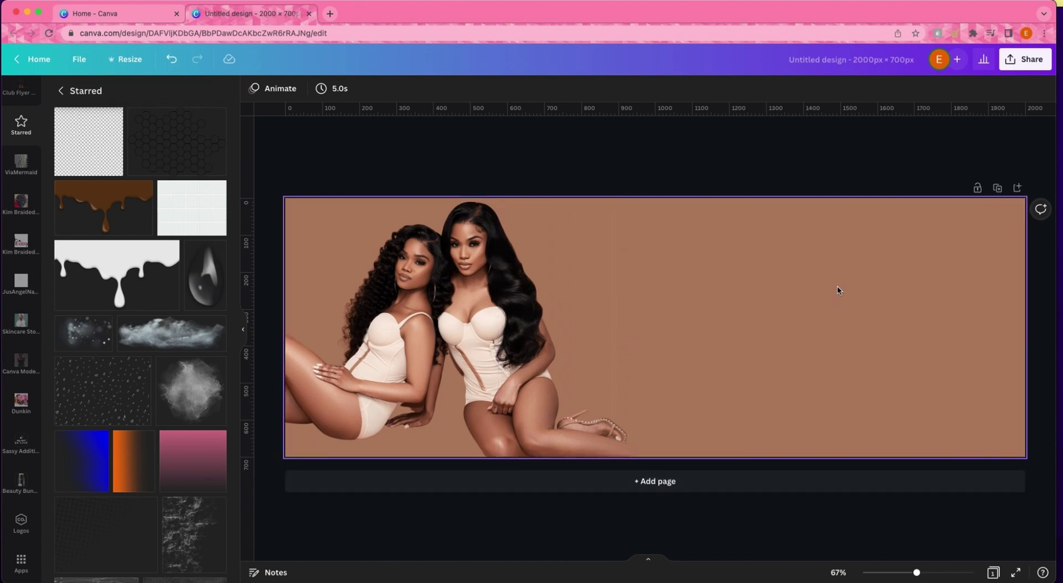
Add the heading "SLAY" in uppercase at font size 336 across the empty area beside the models
left_click(733, 297)
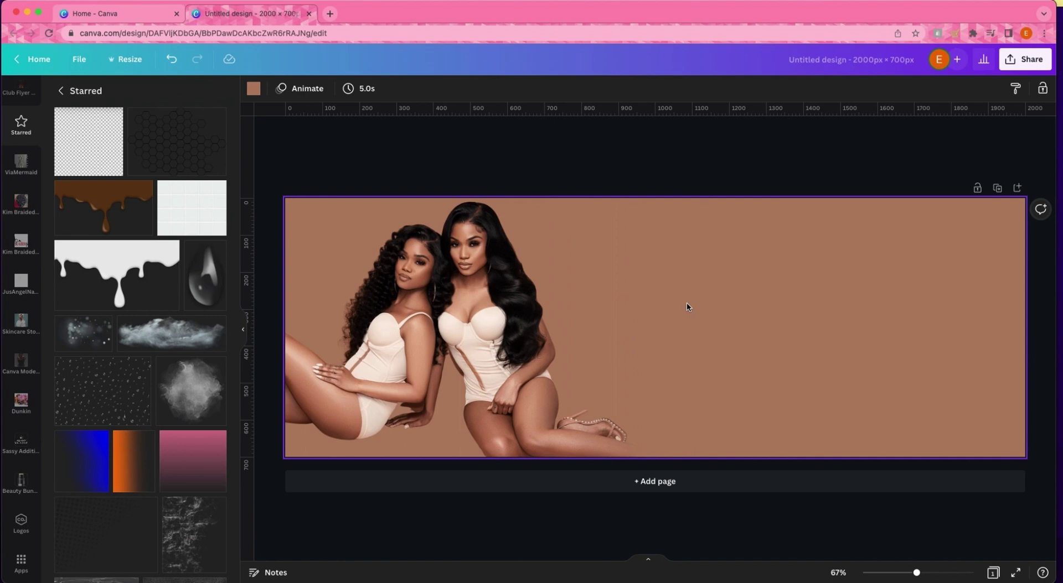
key("t")
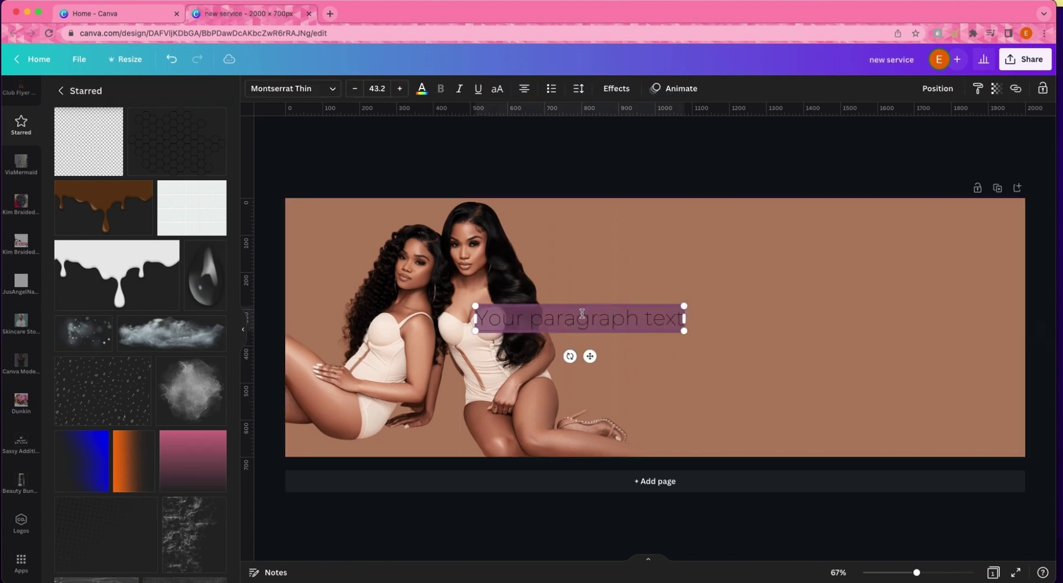
left_click_drag(590, 354, 809, 363)
type("Slay")
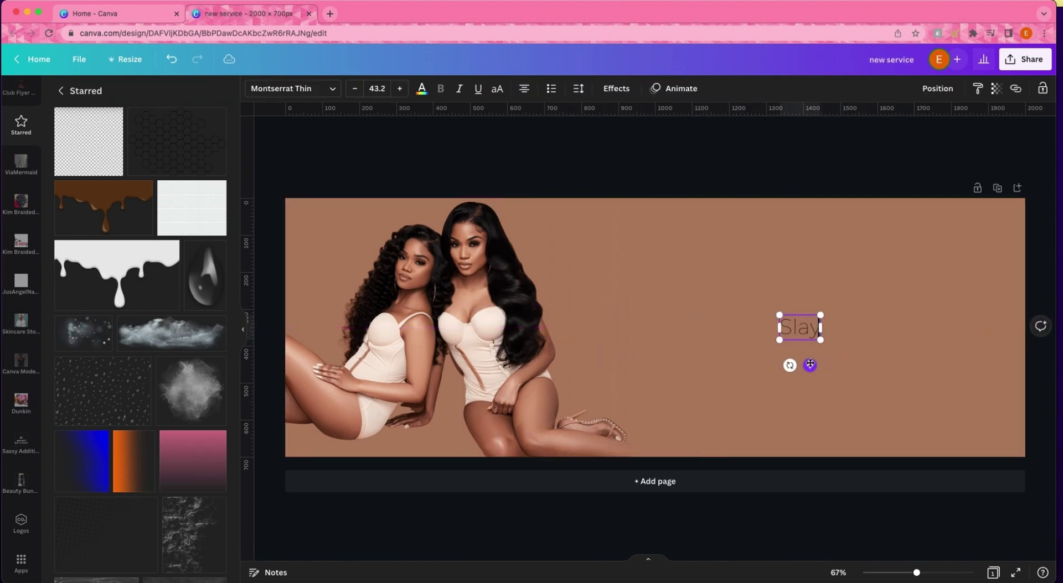
left_click_drag(773, 315, 556, 208)
left_click_drag(826, 340, 966, 407)
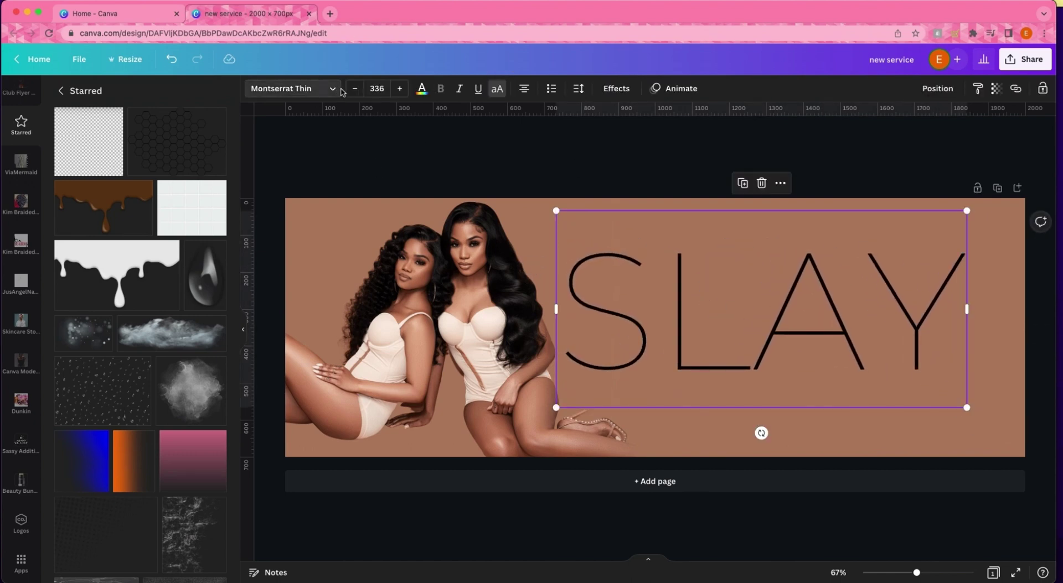
Set the SLAY heading's font to California Paradise Regular after comparing it with Cehua Free
left_click(339, 90)
left_click(138, 253)
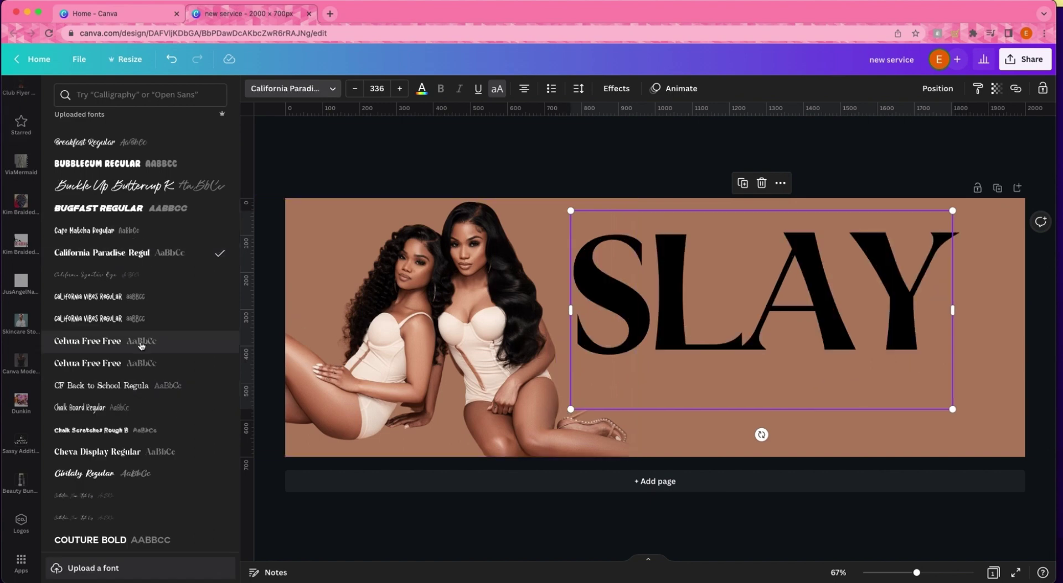
scroll(141, 346, "down", 1)
left_click(139, 314)
scroll(149, 342, "down", 1)
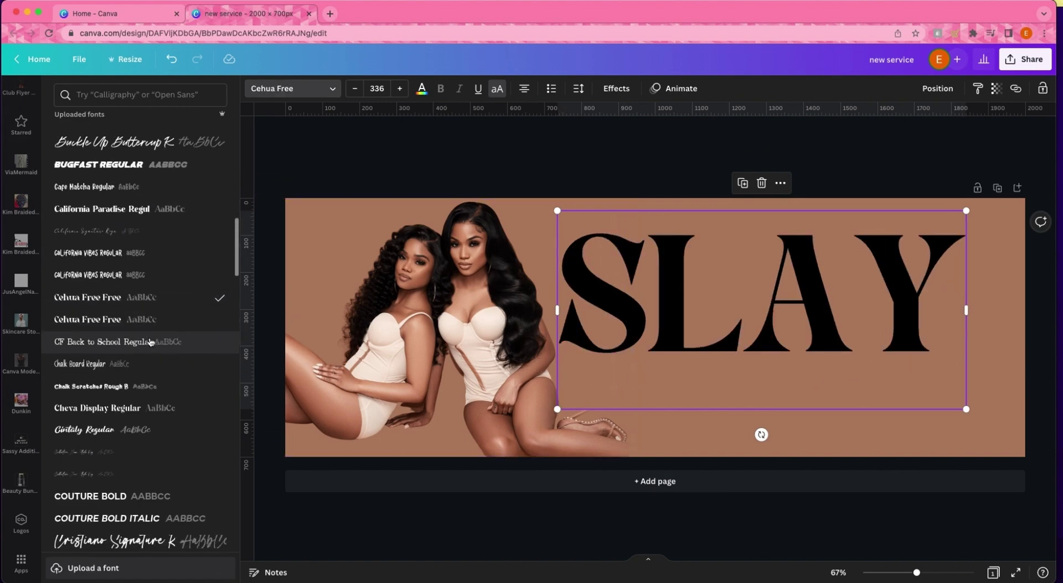
scroll(148, 342, "down", 2)
scroll(146, 266, "up", 2)
left_click(141, 204)
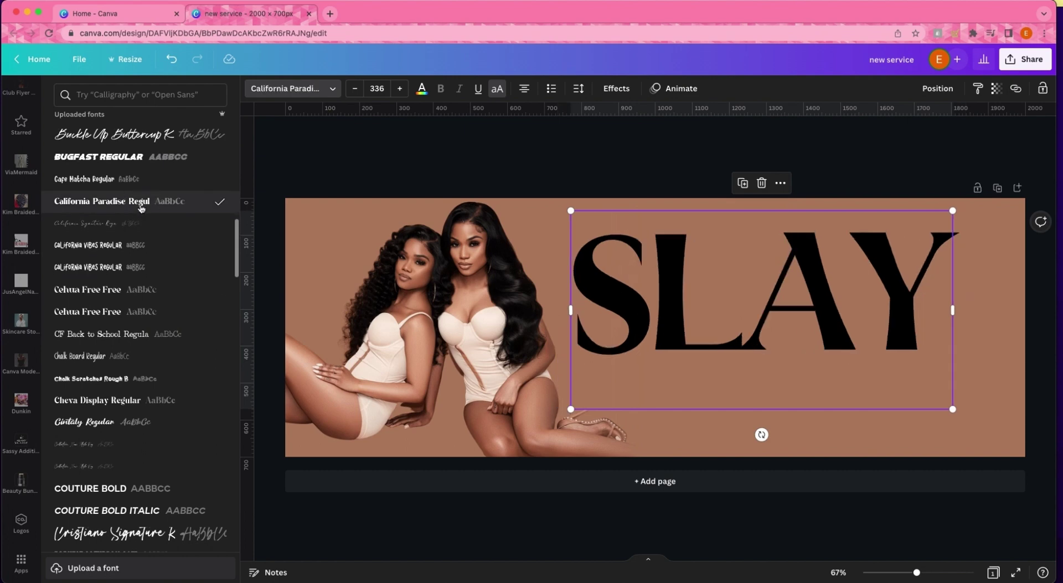
Set the SLAY heading's letter spacing to 9
scroll(141, 207, "down", 1)
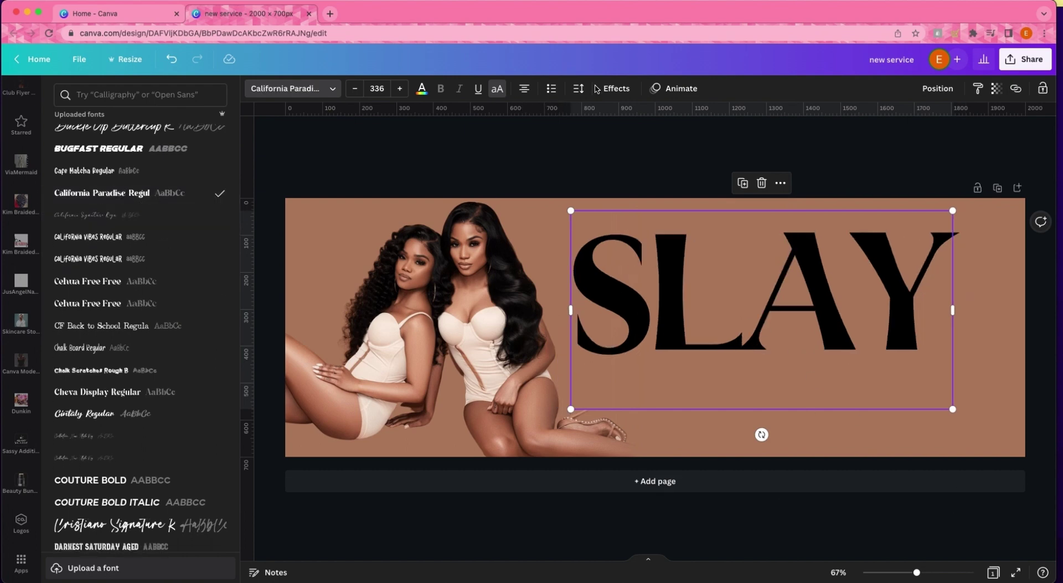
left_click(578, 89)
left_click_drag(614, 142, 615, 142)
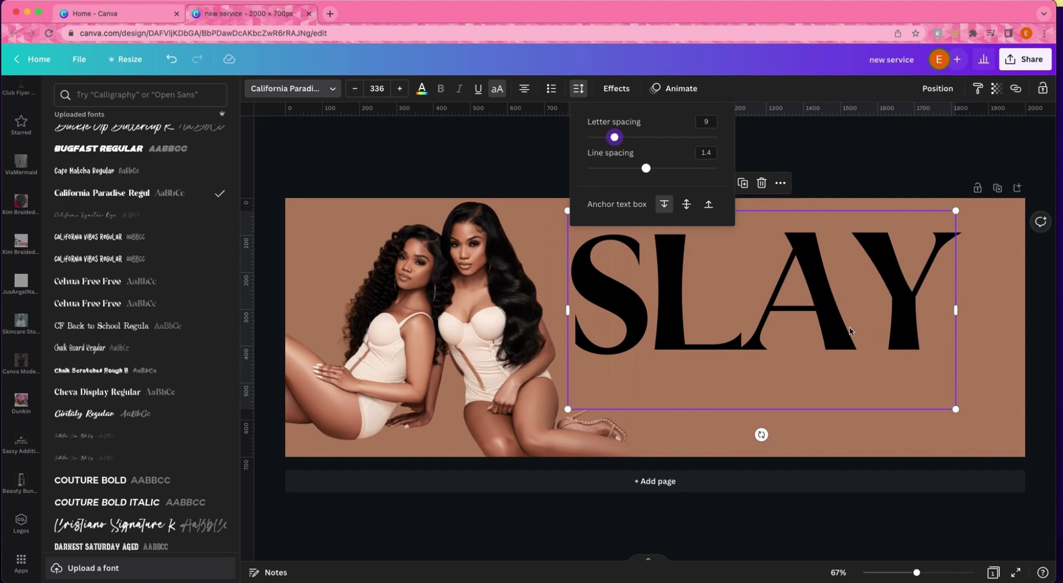
Align the SLAY heading to the page's vertical middle and place it in the empty area beside the models
left_click_drag(850, 331, 875, 363)
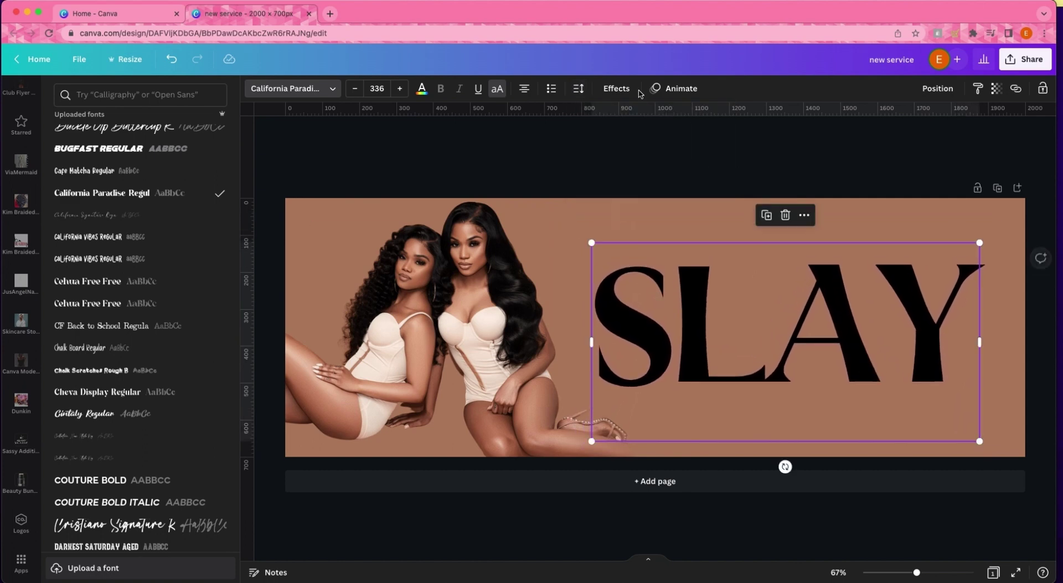
left_click(955, 97)
left_click(901, 190)
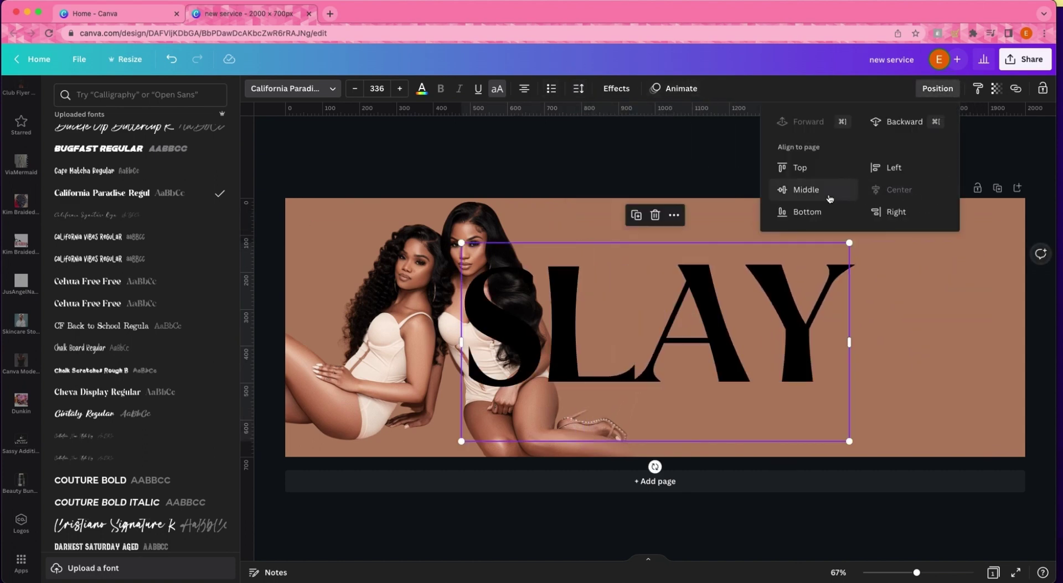
left_click(807, 190)
left_click_drag(794, 319, 905, 319)
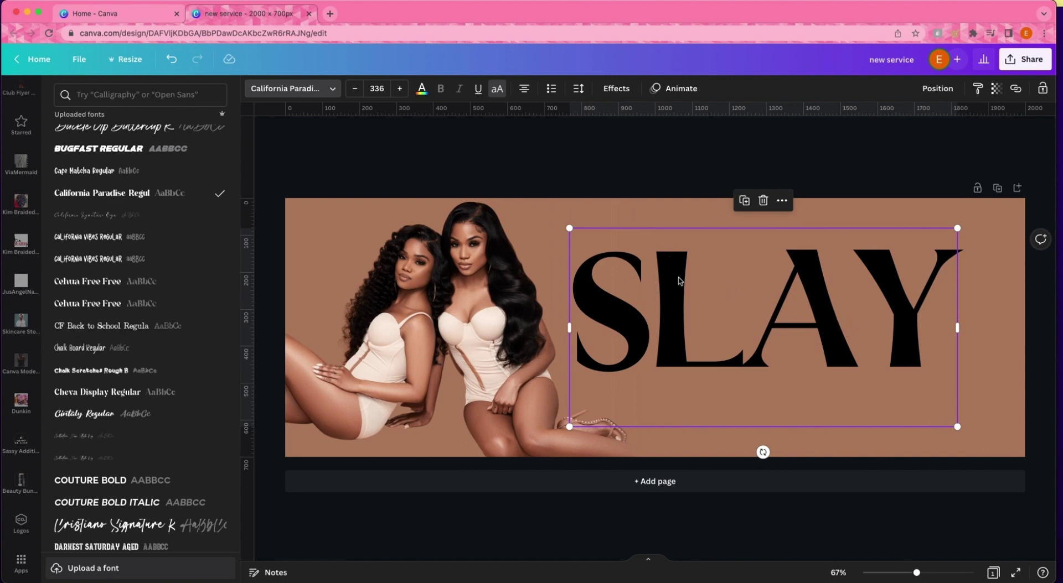
Duplicate the SLAY heading, reduce the copy to font size 238 and replace its text with "SHOW US YOUR"
left_click(745, 201)
left_click_drag(957, 427, 850, 374)
double_click(782, 314)
type("SHOWOUT")
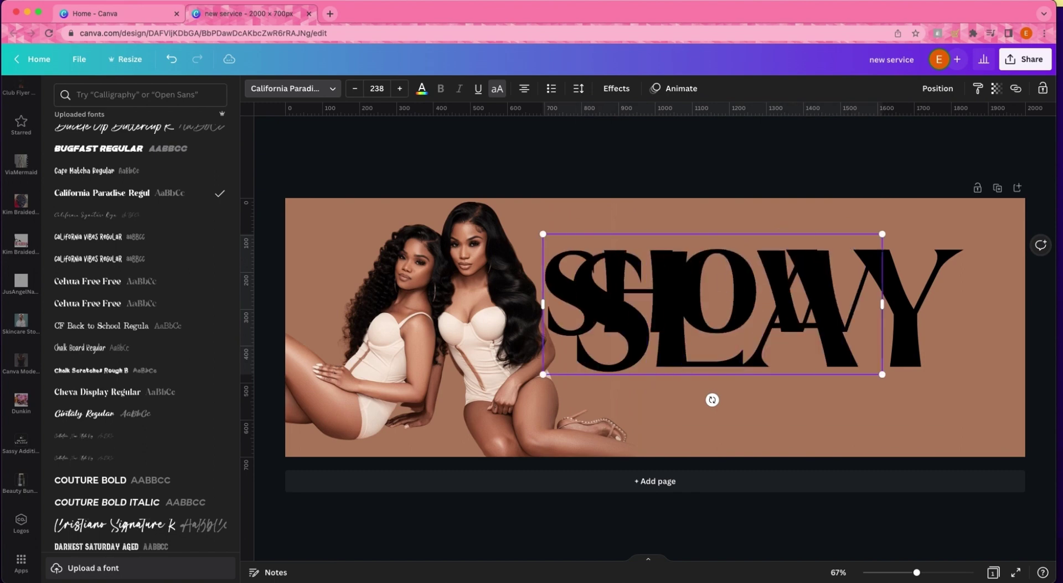
type(" YOUR")
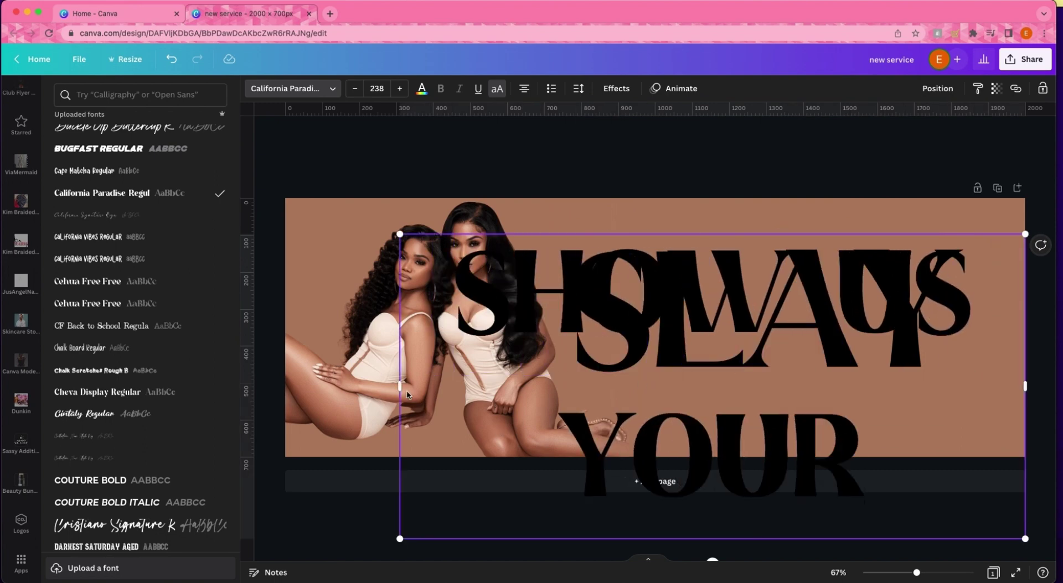
Fit SHOW US YOUR on a single line at font size 108 and place it above the SLAY heading
left_click_drag(401, 388, 227, 376)
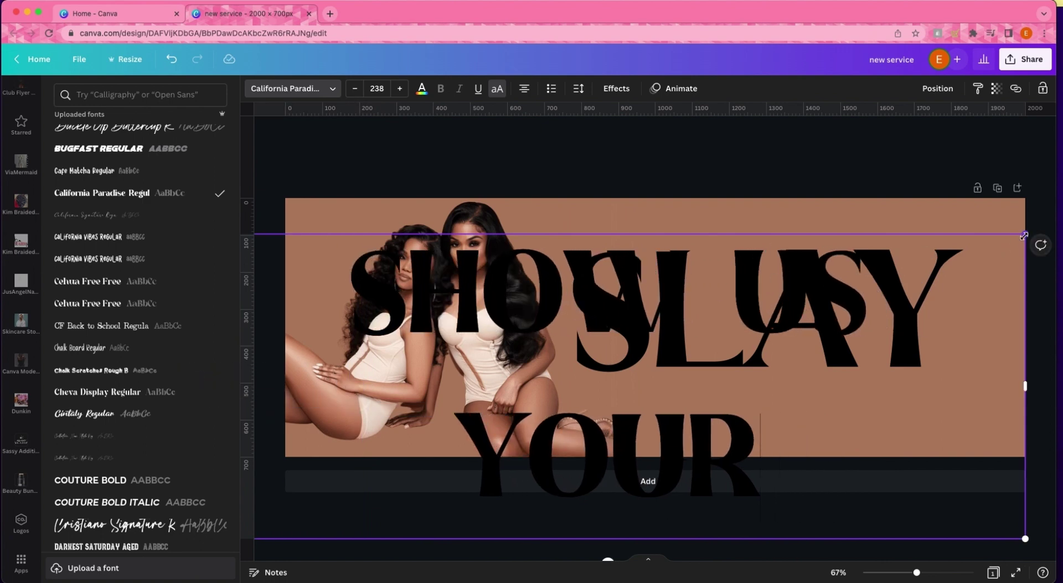
left_click_drag(1024, 237, 729, 344)
left_click_drag(733, 440, 651, 397)
left_click(576, 395)
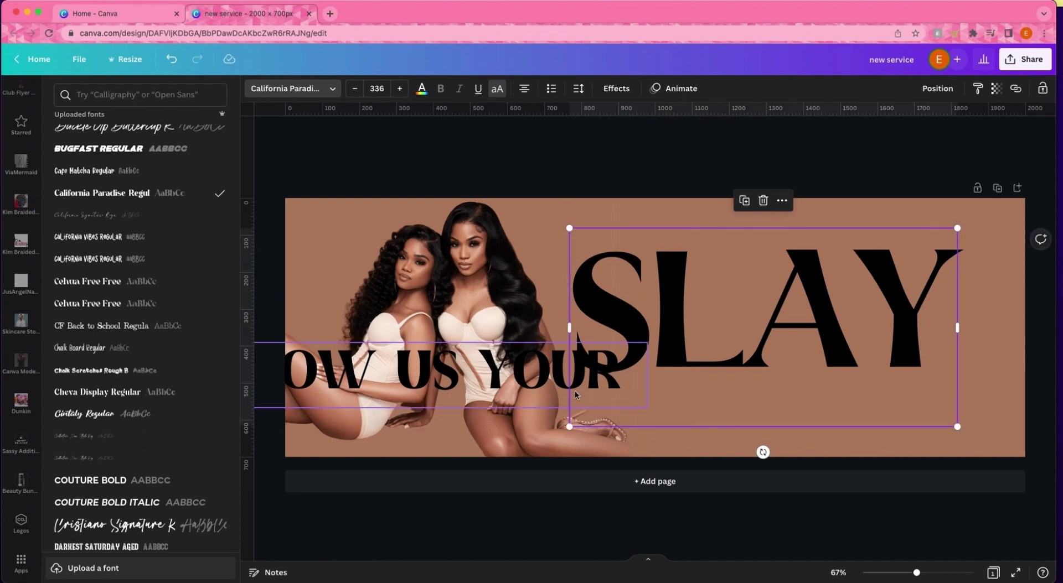
left_click_drag(428, 374, 783, 234)
left_click_drag(1002, 268, 988, 268)
Tuck the SLAY heading directly beneath the SHOW US YOUR line and center both texts vertically on the page
left_click_drag(911, 330, 916, 364)
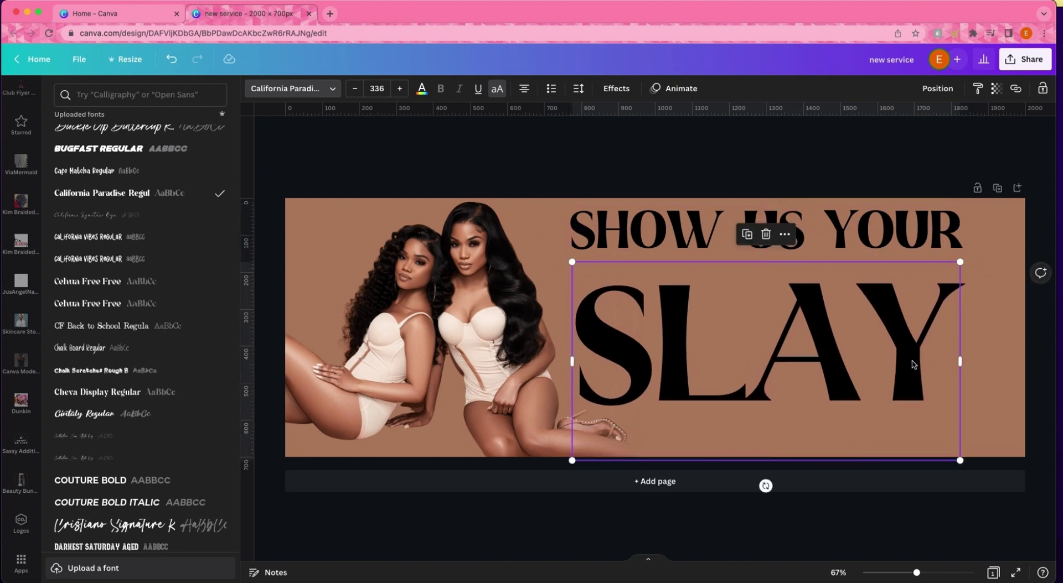
left_click_drag(830, 349, 828, 323)
left_click_drag(707, 223, 709, 231)
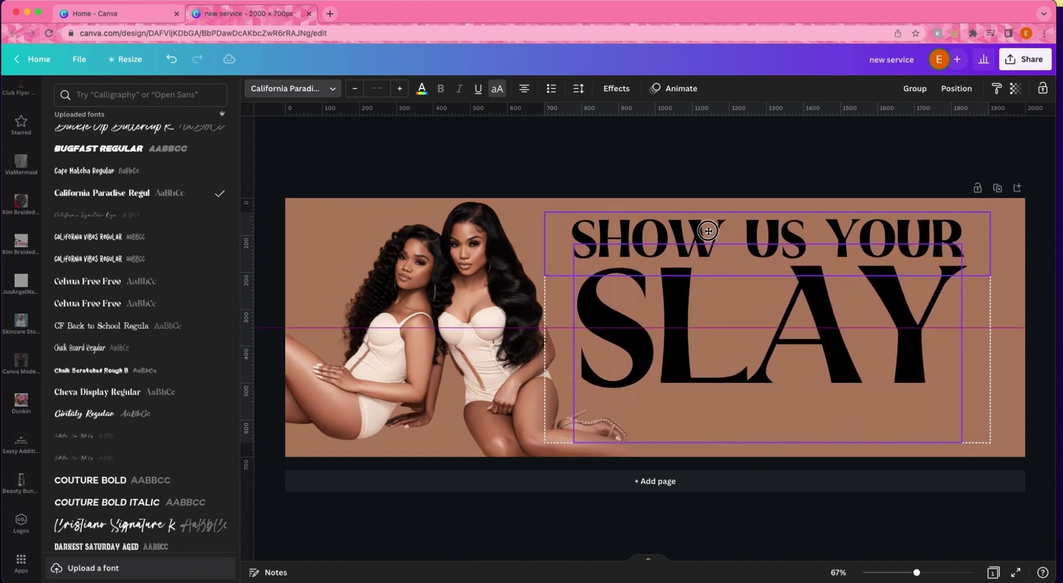
left_click(526, 166)
Recolor the SLAY heading to the cream #F7E7DB sampled from the models' bodysuits
left_click(834, 284)
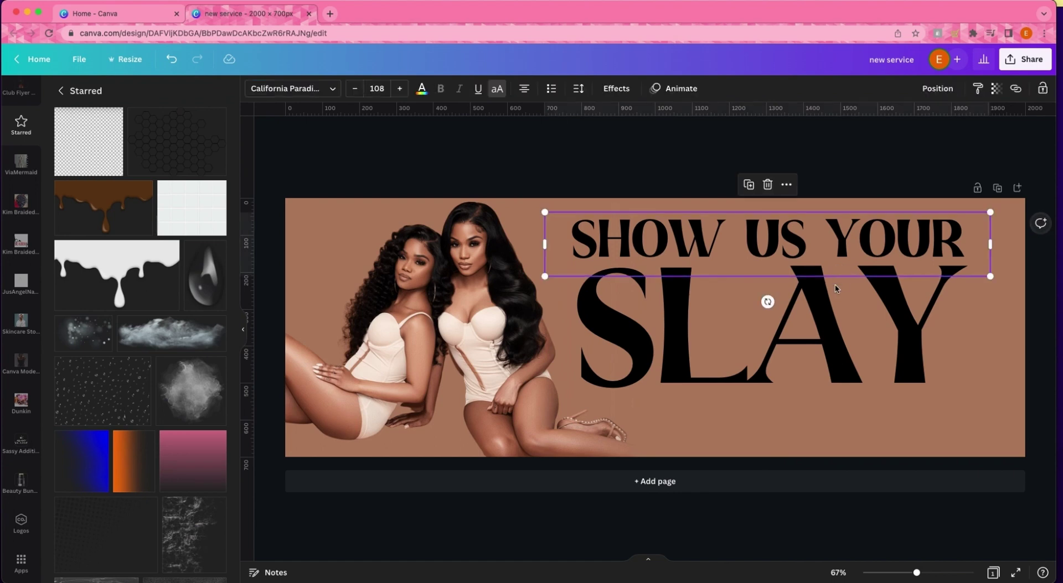
left_click(421, 88)
left_click(66, 146)
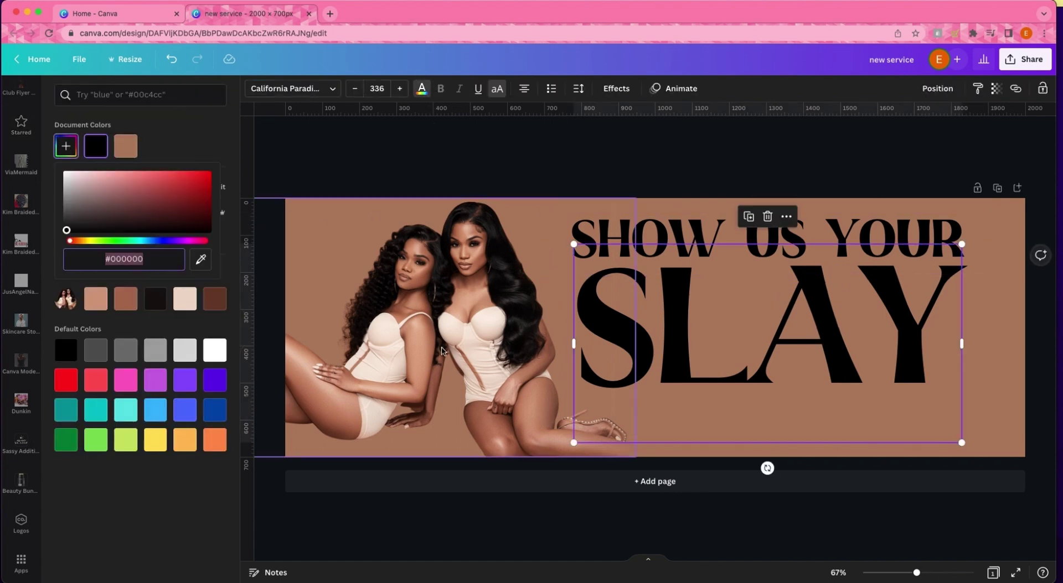
left_click(200, 259)
left_click(380, 359)
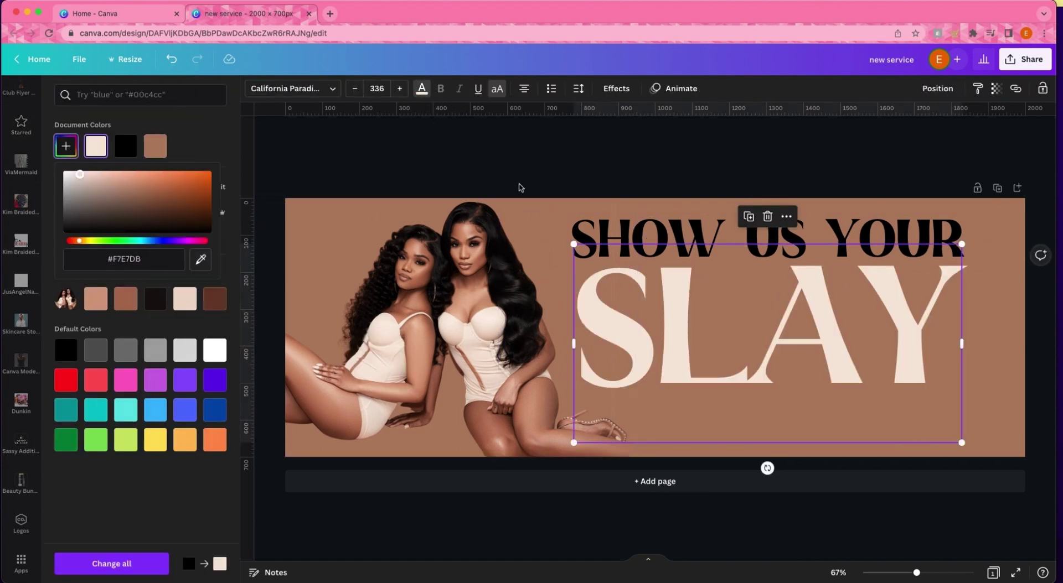
left_click(520, 184)
Try white, the hair color #0C0808 and the skin tone #CE9576 on the SHOW US YOUR line
left_click(717, 252)
left_click(421, 89)
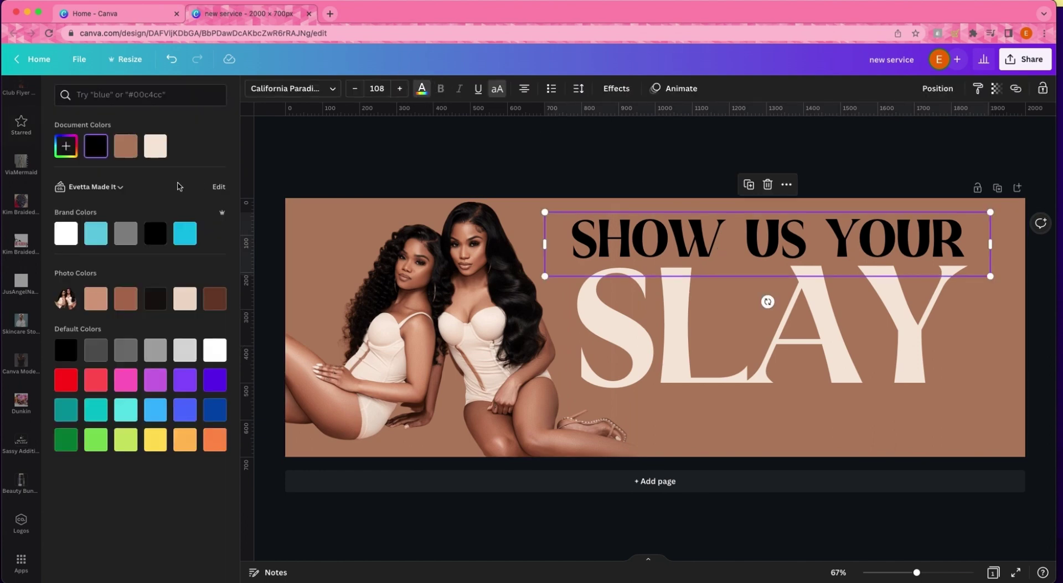
left_click(72, 235)
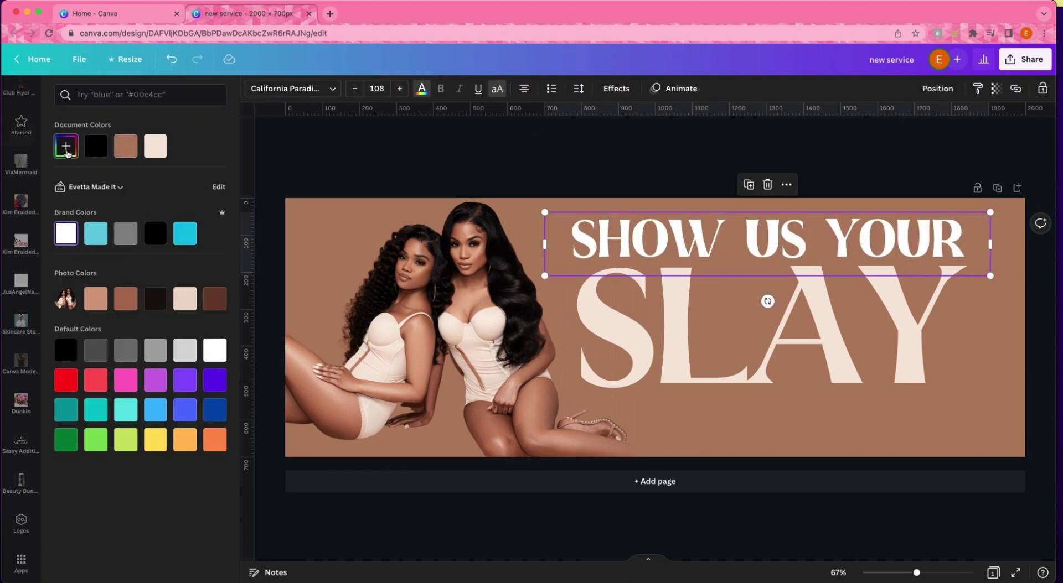
left_click(66, 147)
left_click(200, 260)
left_click(394, 252)
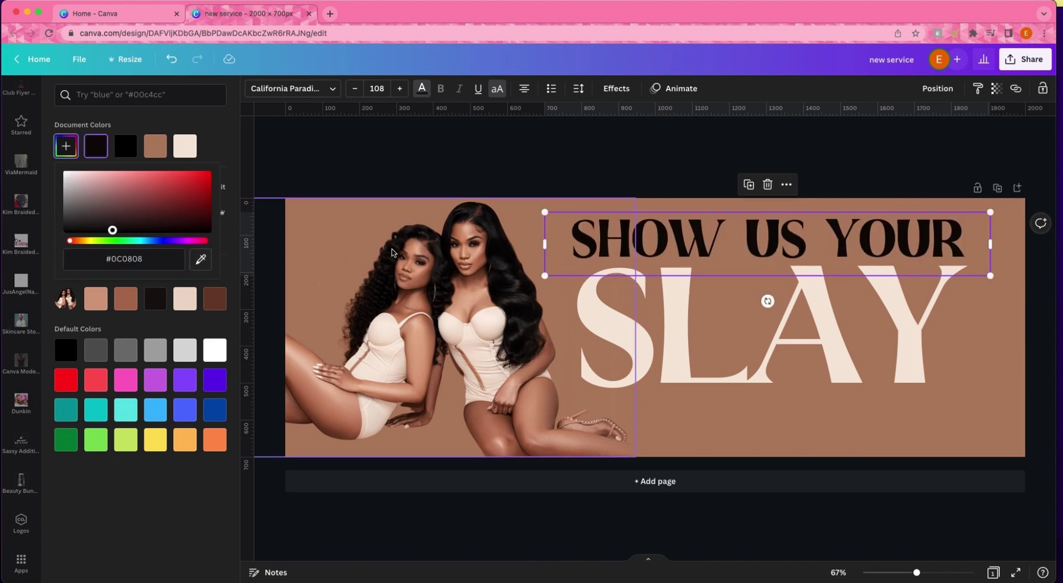
key("Escape")
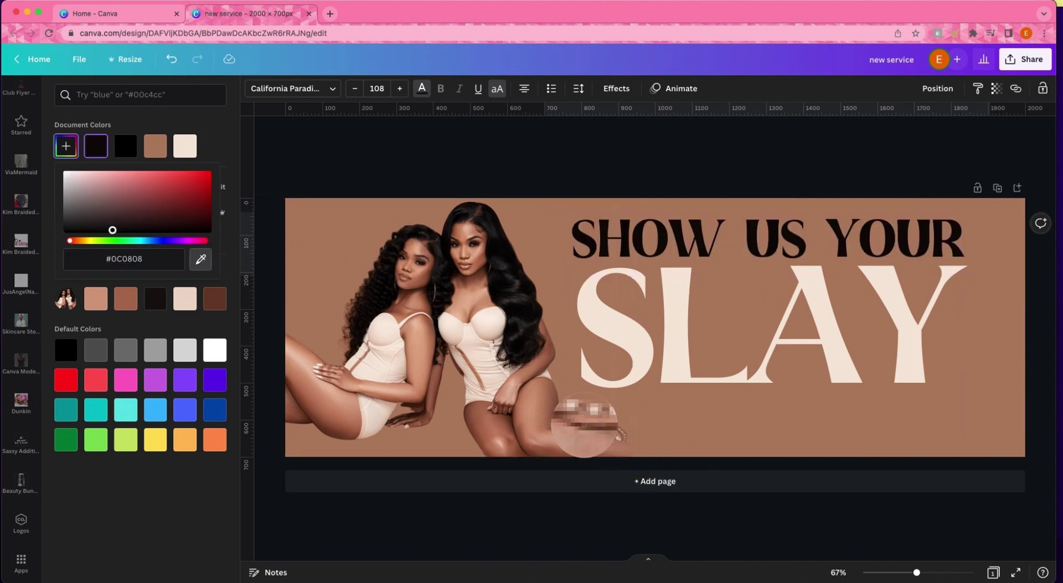
left_click(573, 419)
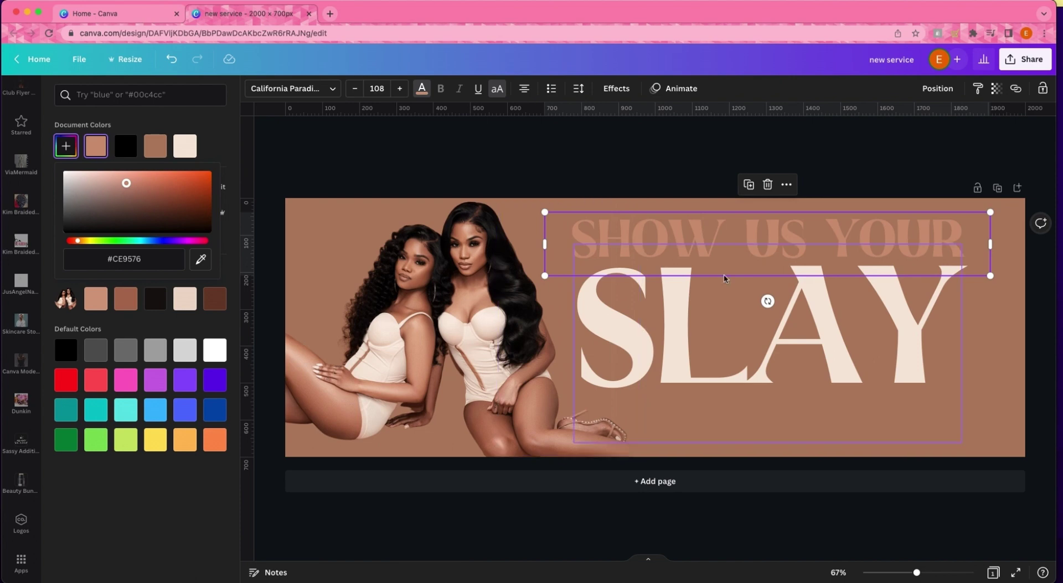
Restyle the SHOW US YOUR line in white Montserrat at font size 67
left_click_drag(991, 279, 840, 260)
left_click(318, 92)
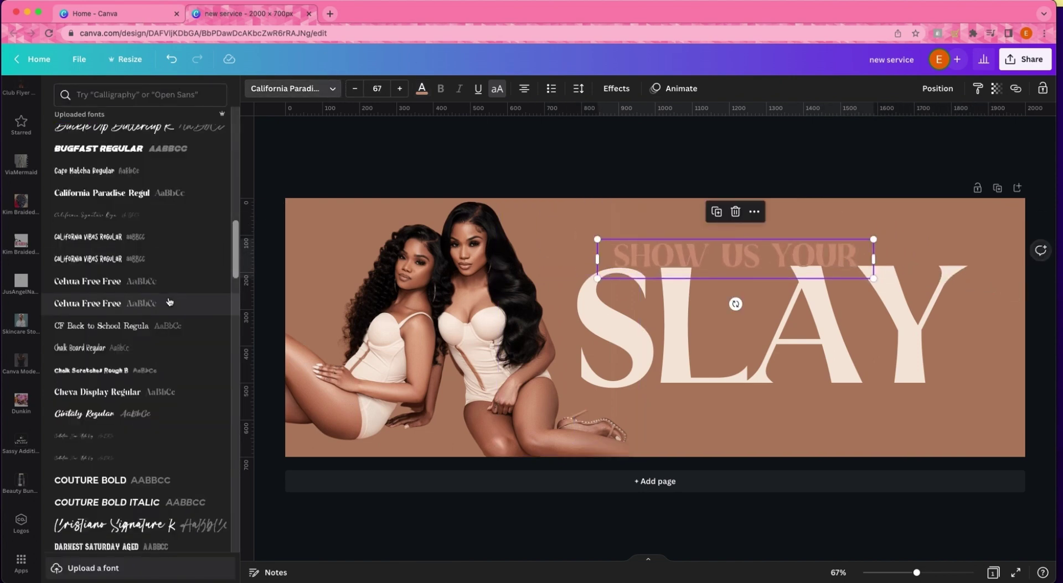
scroll(157, 227, "up", 5)
scroll(152, 217, "up", 5)
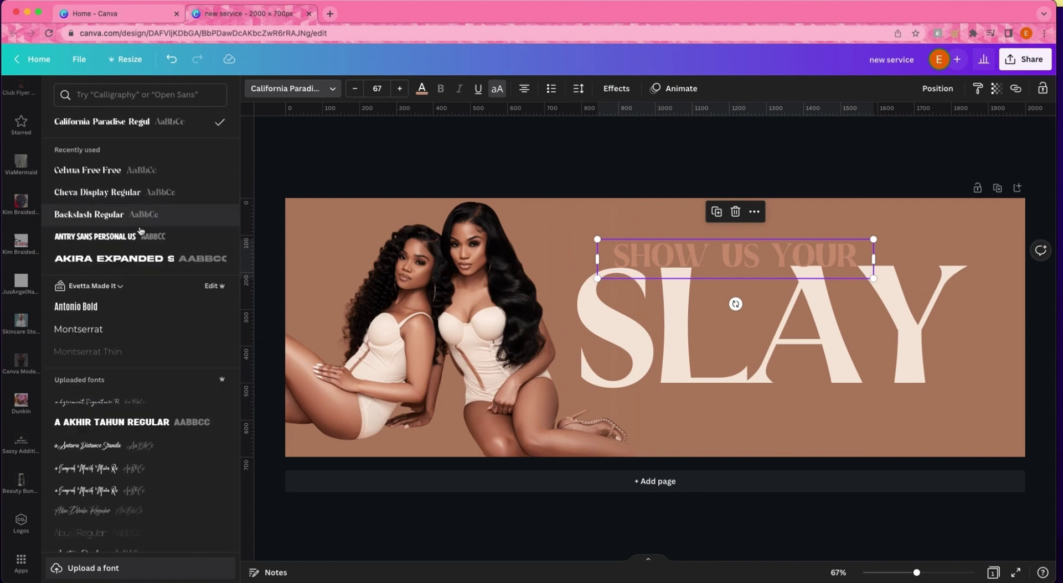
left_click(129, 332)
left_click_drag(880, 283, 956, 282)
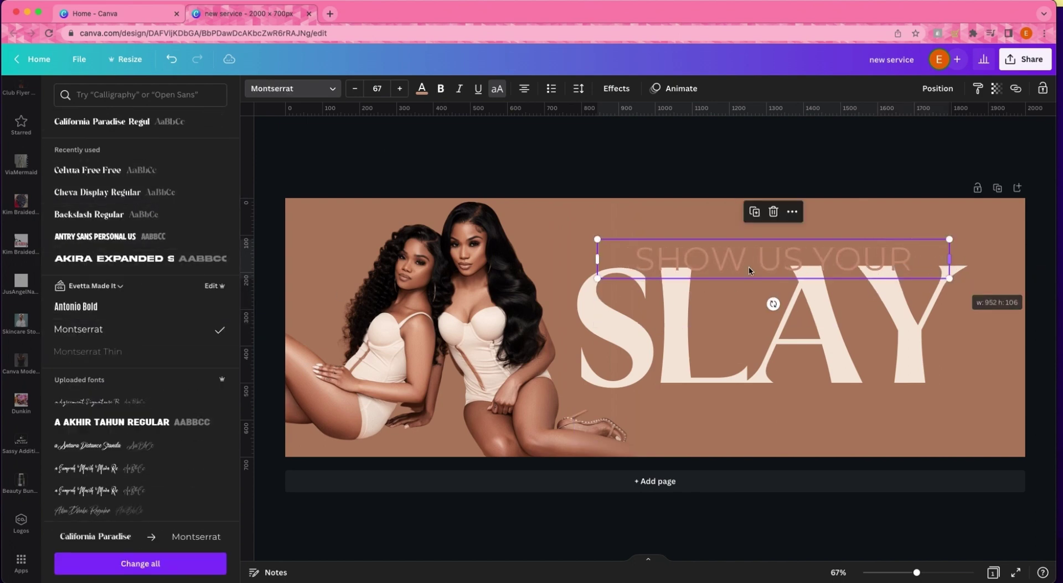
left_click(422, 89)
left_click(68, 236)
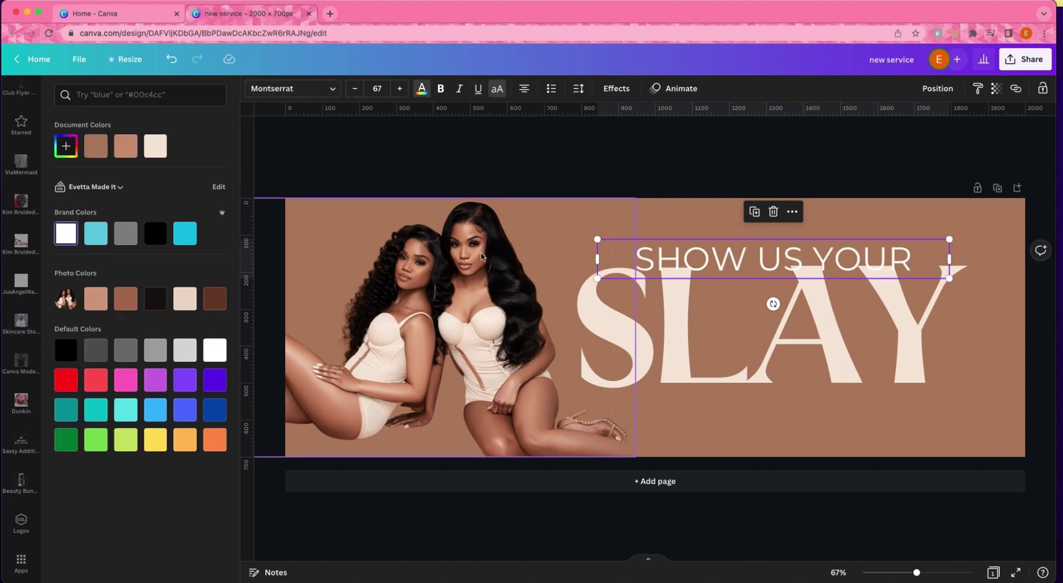
Shrink the SHOW US YOUR line to font size 35.5 and center it just above the SLAY heading
left_click_drag(723, 260, 682, 245)
left_click_drag(555, 225, 717, 243)
left_click_drag(822, 263, 677, 256)
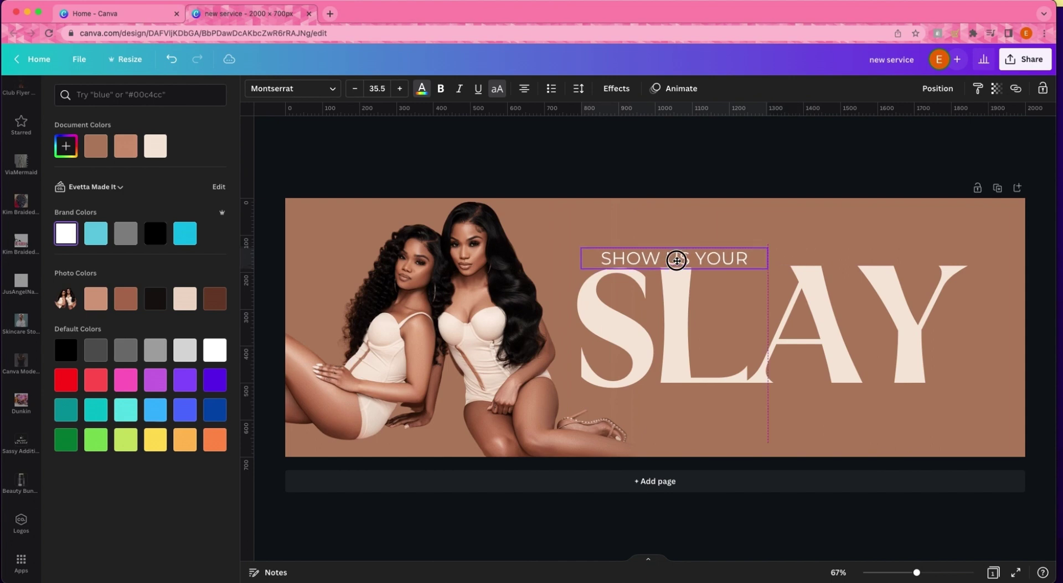
left_click_drag(768, 255, 826, 253)
left_click_drag(759, 254, 822, 251)
left_click(865, 166)
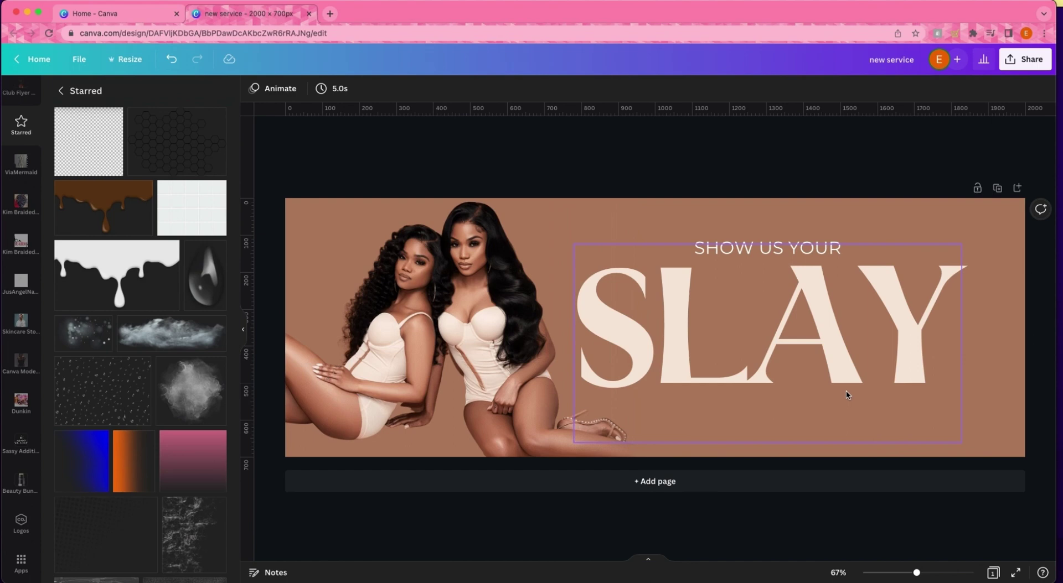
Place a copy of the SHOW US YOUR line below SLAY and change its text to "TAG US ON INSTAGRAM"
left_click(805, 253)
left_click_drag(804, 254, 834, 400)
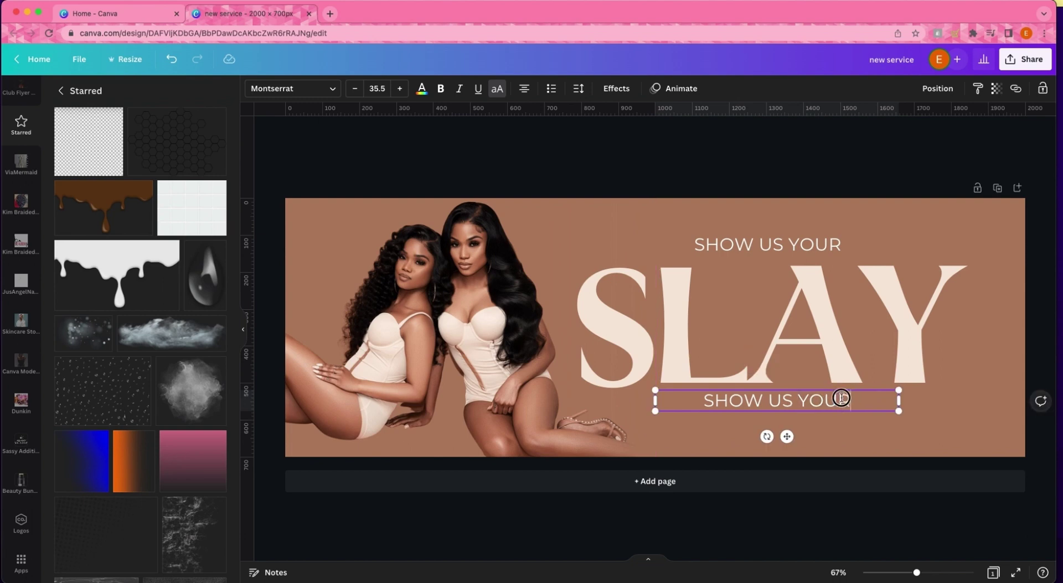
triple_click(834, 396)
type("TAG US ")
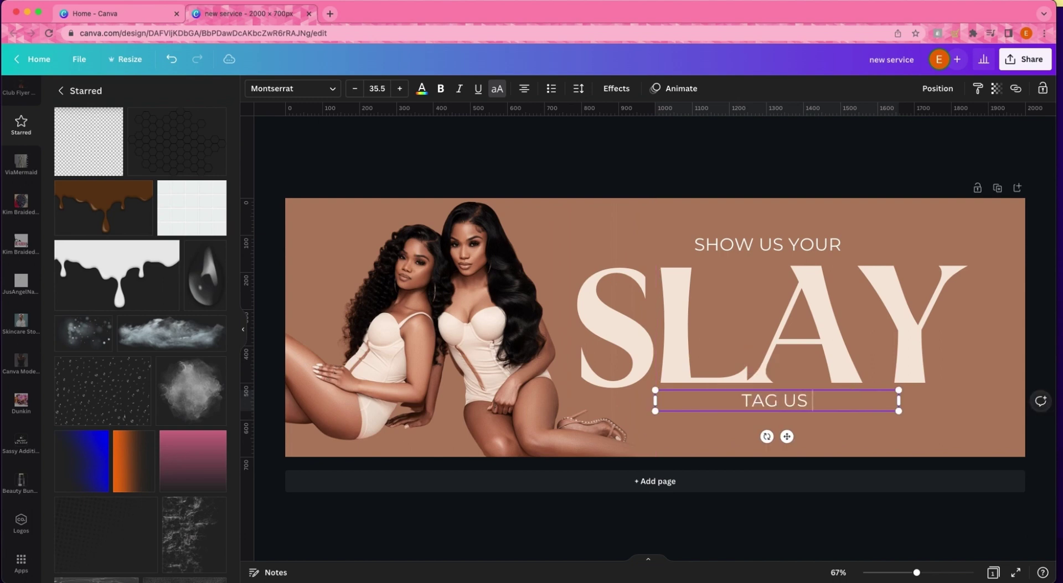
type("ON INSTAGRA")
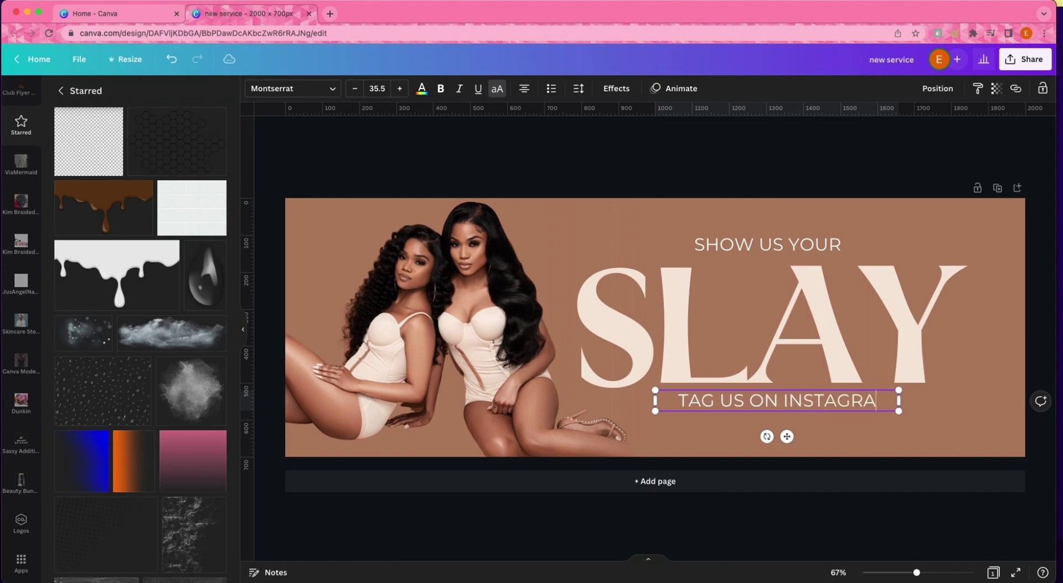
type("M")
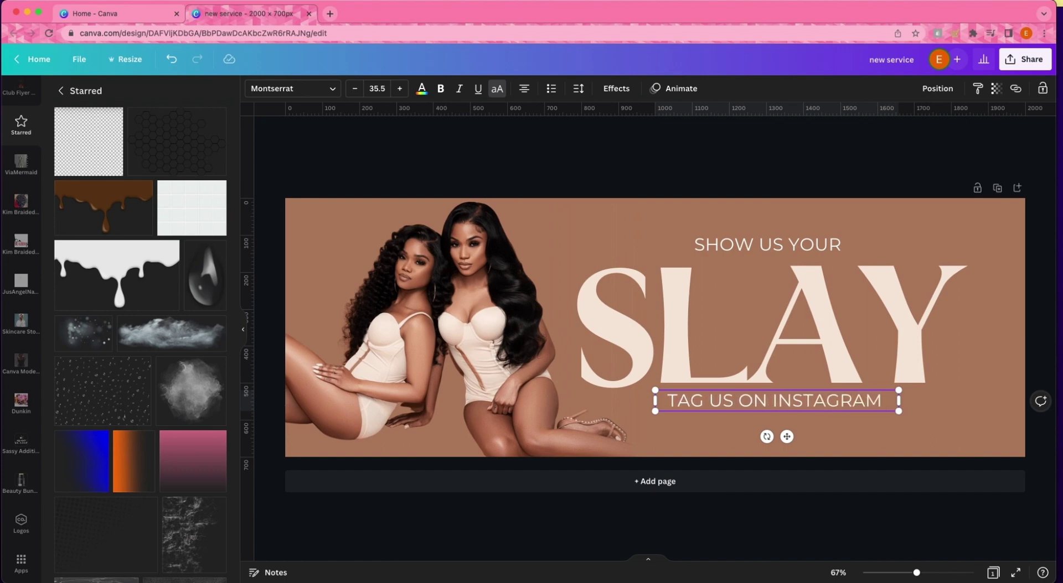
key("Escape")
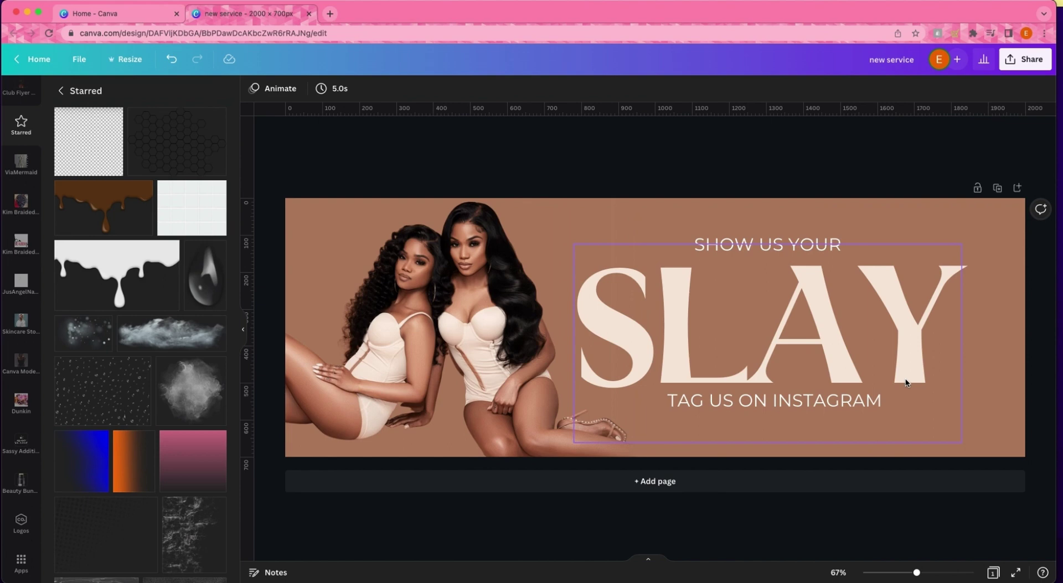
Shift the TAG US ON INSTAGRAM line slightly so it sits centered under SHOW US YOUR with more space below SLAY
left_click(868, 399)
left_click(823, 241)
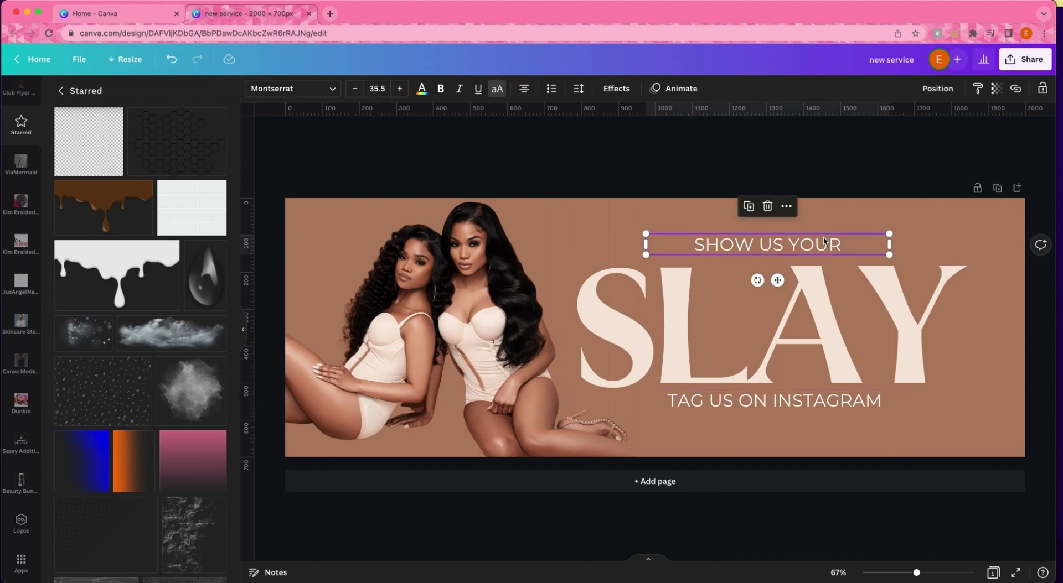
left_click(881, 401)
mouse_move(846, 402)
left_mouse_down()
mouse_move(828, 406)
mouse_move(837, 405)
left_mouse_up()
left_click(861, 178)
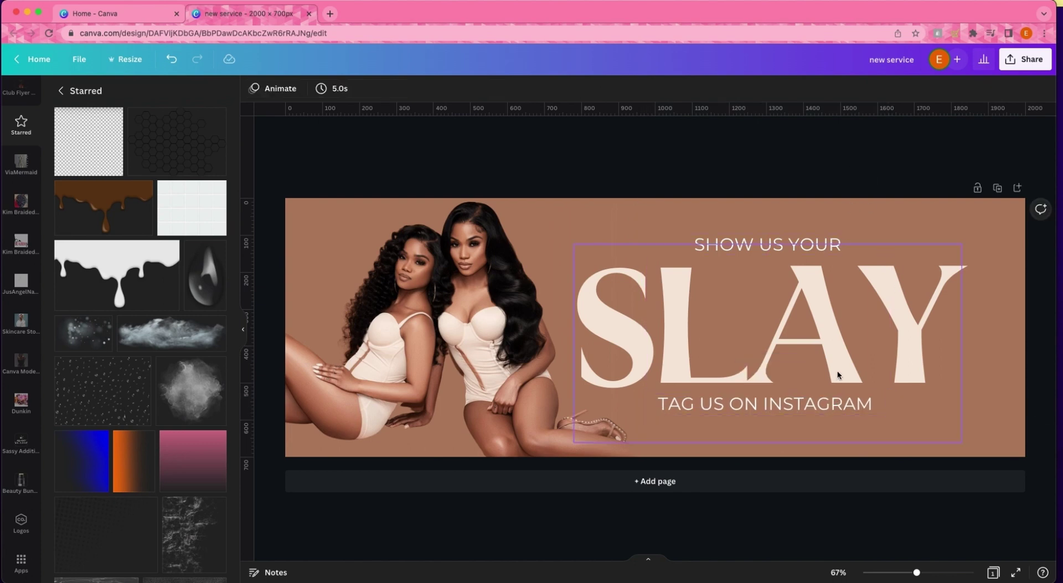
Add a rectangle and reshape it into a thin horizontal bar about 630 px wide, centered below TAG US ON INSTAGRAM
key("r")
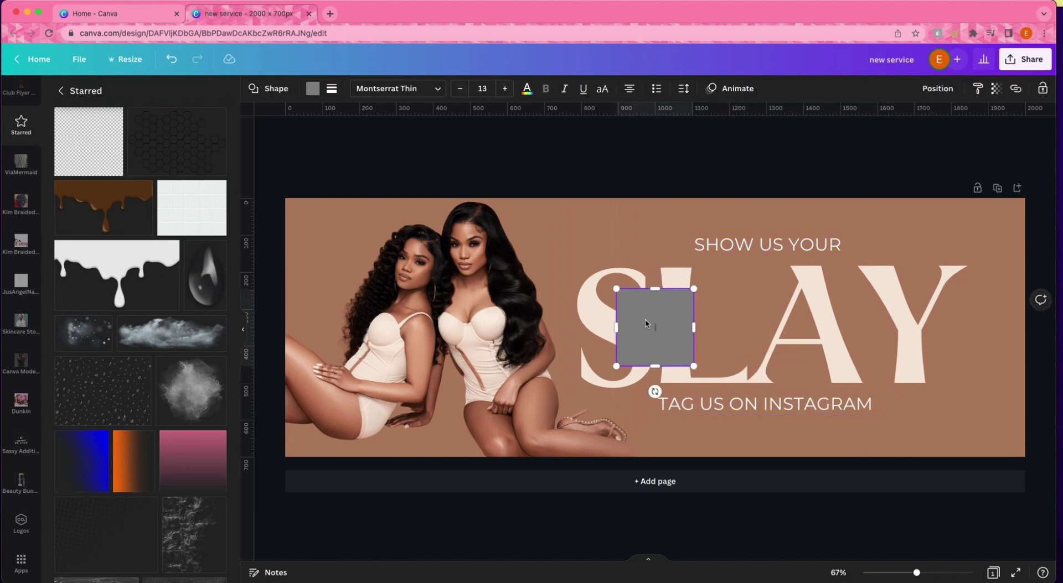
left_click_drag(617, 288, 527, 260)
left_click_drag(604, 363, 783, 468)
left_click_drag(861, 431, 924, 431)
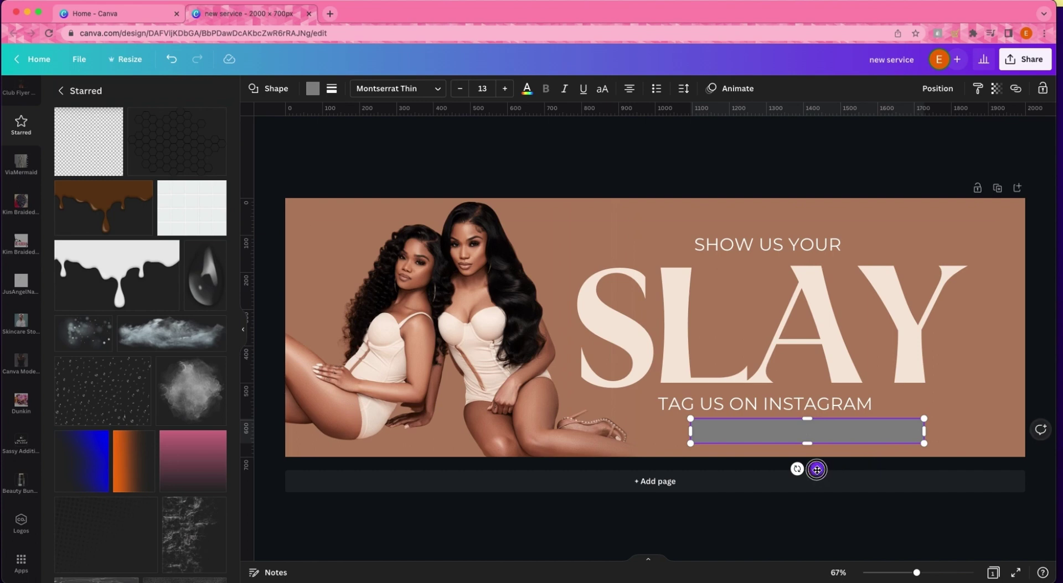
left_click_drag(817, 470, 780, 474)
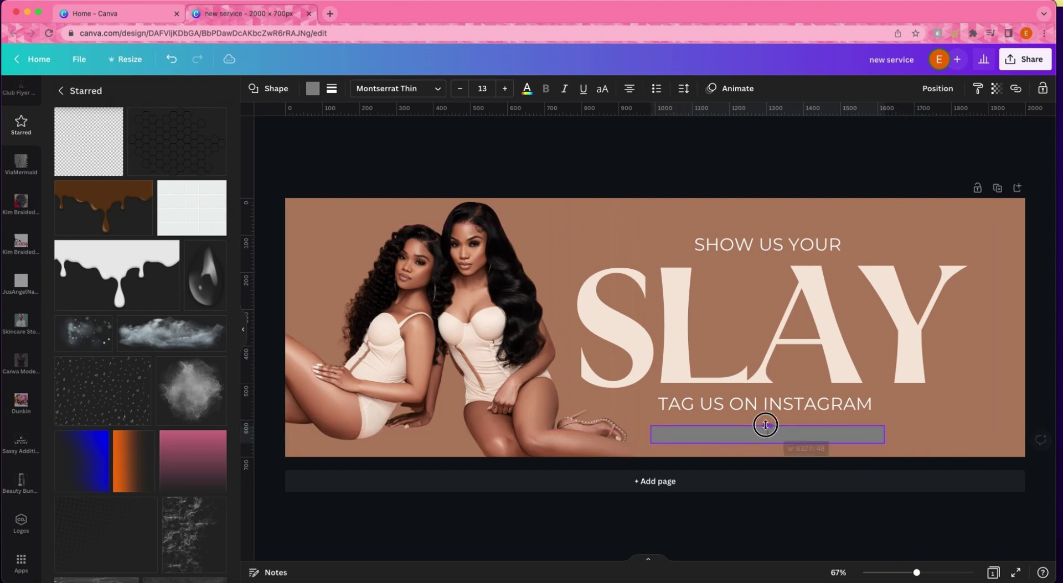
left_click(848, 400)
left_click_drag(848, 400, 854, 428)
double_click(792, 430)
key("BackSpace")
key("BackSpace")
key("BackSpace")
key("BackSpace")
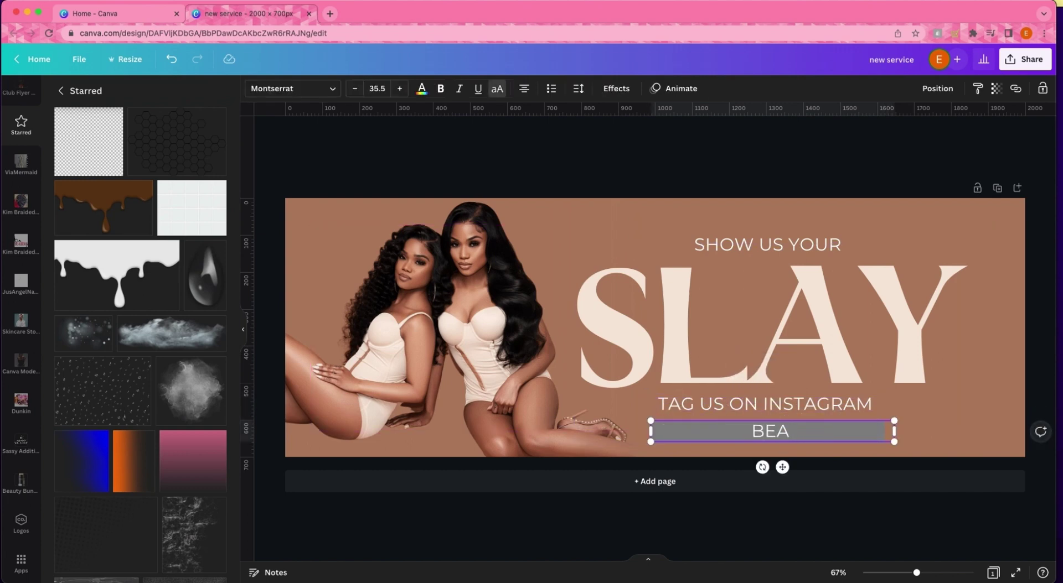
type("BEAUTYBUNDLES")
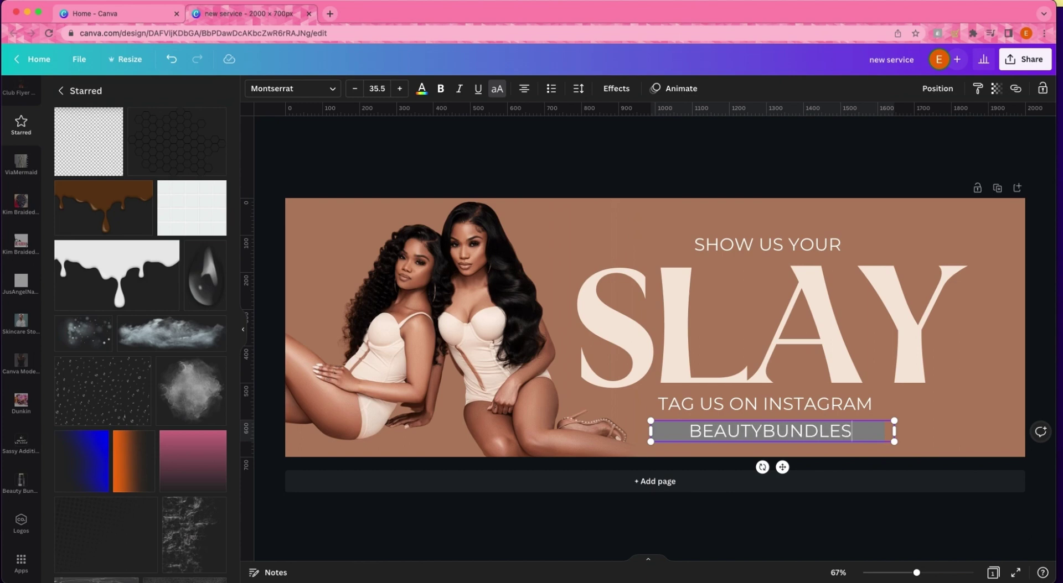
key("Return")
key("BackSpace")
left_click(689, 429)
type("@")
left_click(1033, 439)
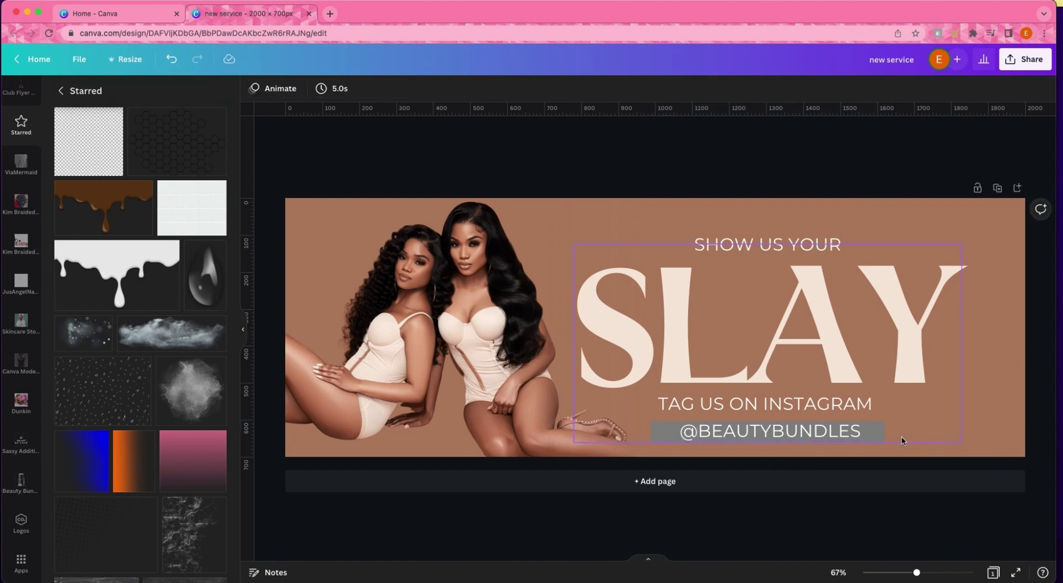
left_click(862, 427)
left_click_drag(656, 430, 695, 437)
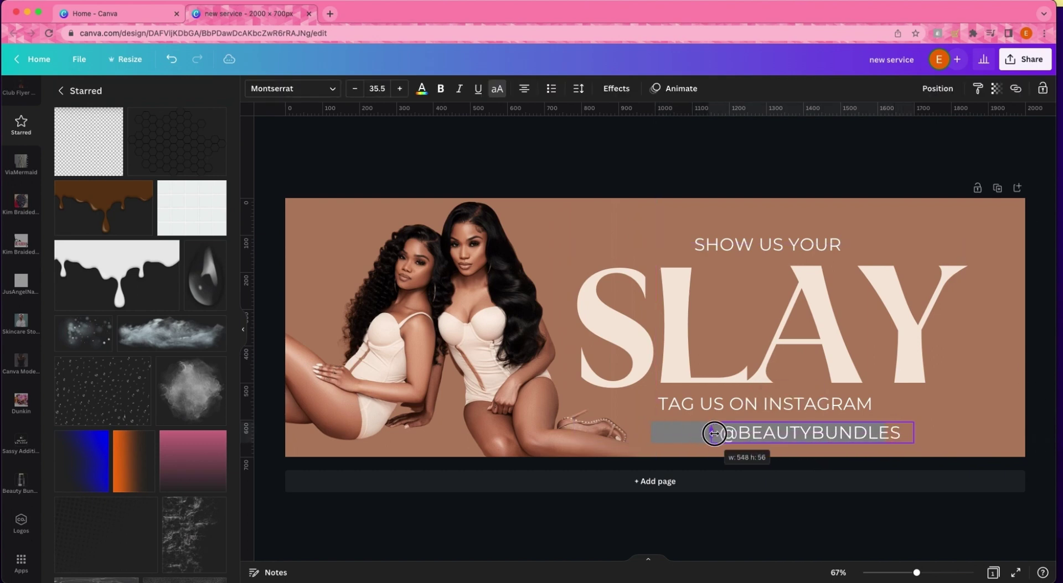
left_click(674, 437)
left_click(311, 90)
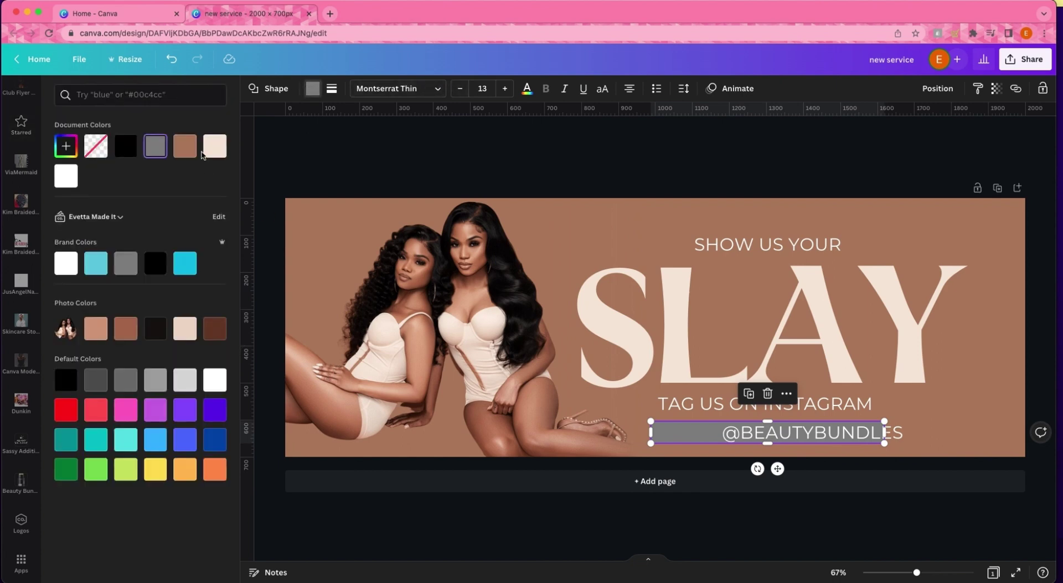
left_click(213, 143)
left_click(795, 434)
left_click_drag(795, 434, 772, 434)
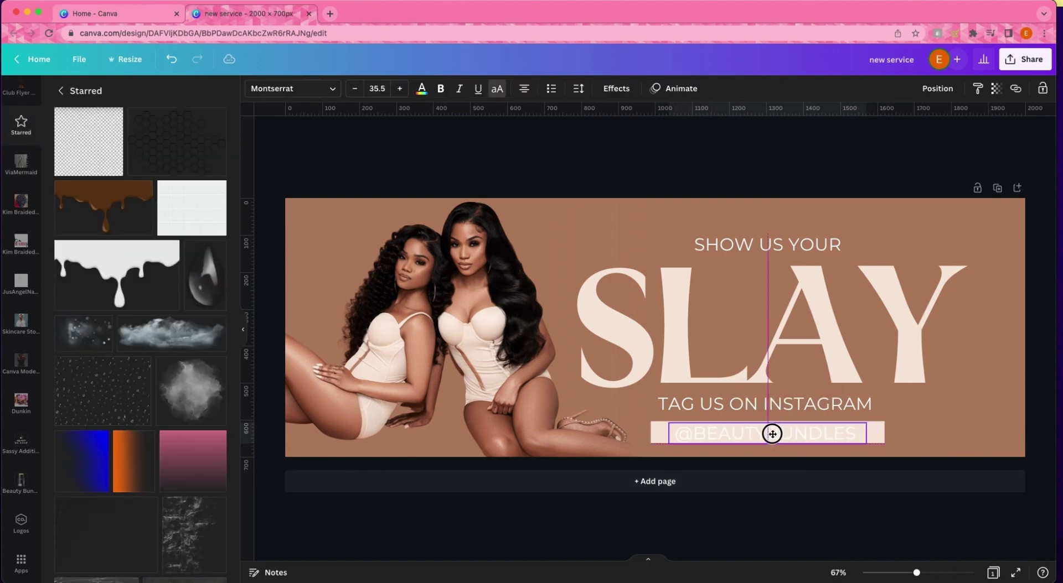
left_click(422, 88)
left_click(113, 145)
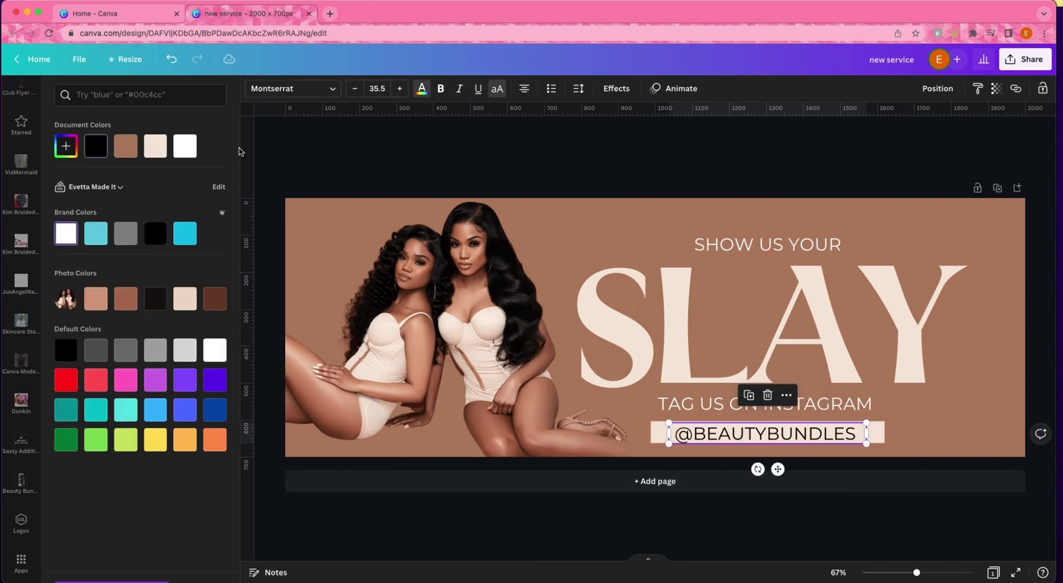
left_click(389, 158)
left_click(834, 438)
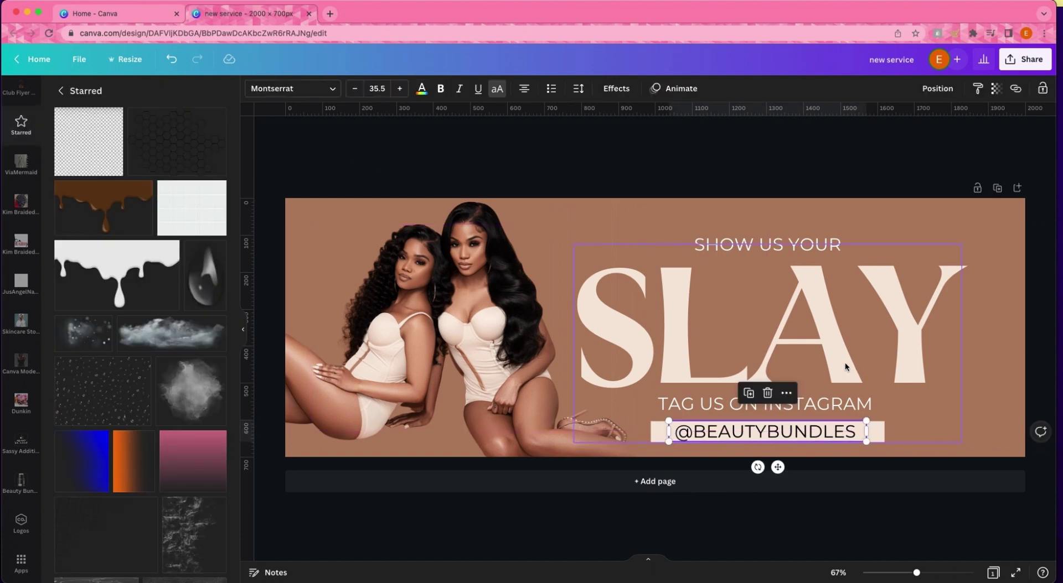
key("Escape")
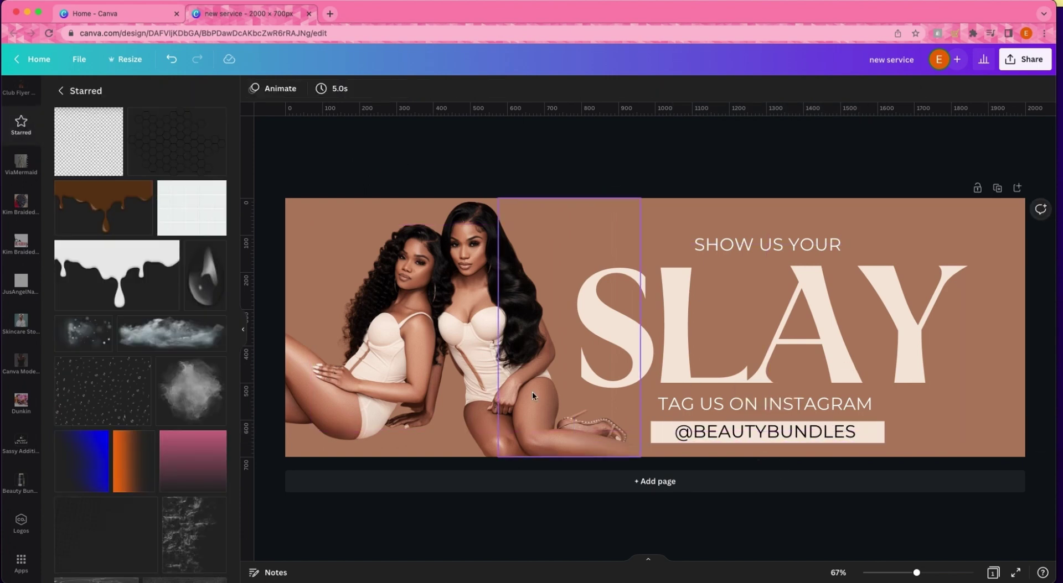
left_click(879, 432)
left_click_drag(885, 432, 834, 433)
left_click(831, 433)
left_click(1033, 406)
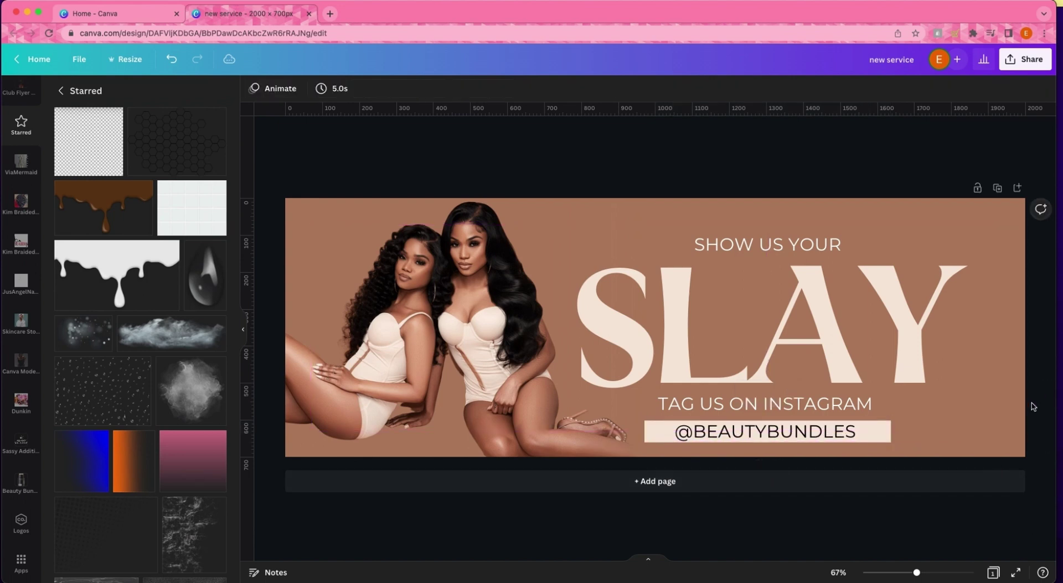
Search the elements library for "silk"
scroll(21, 138, "up", 10)
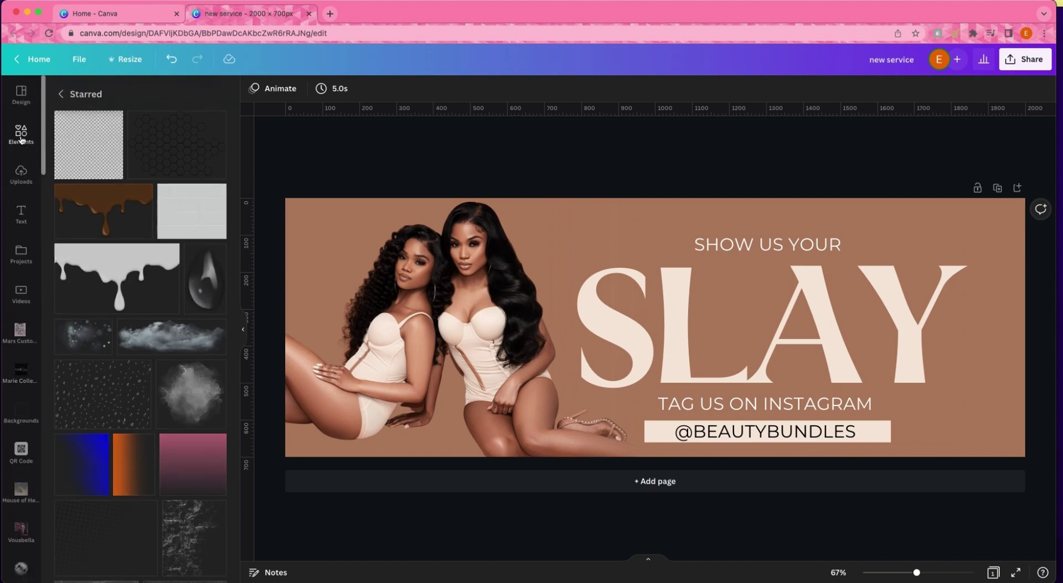
left_click(21, 136)
left_click(153, 95)
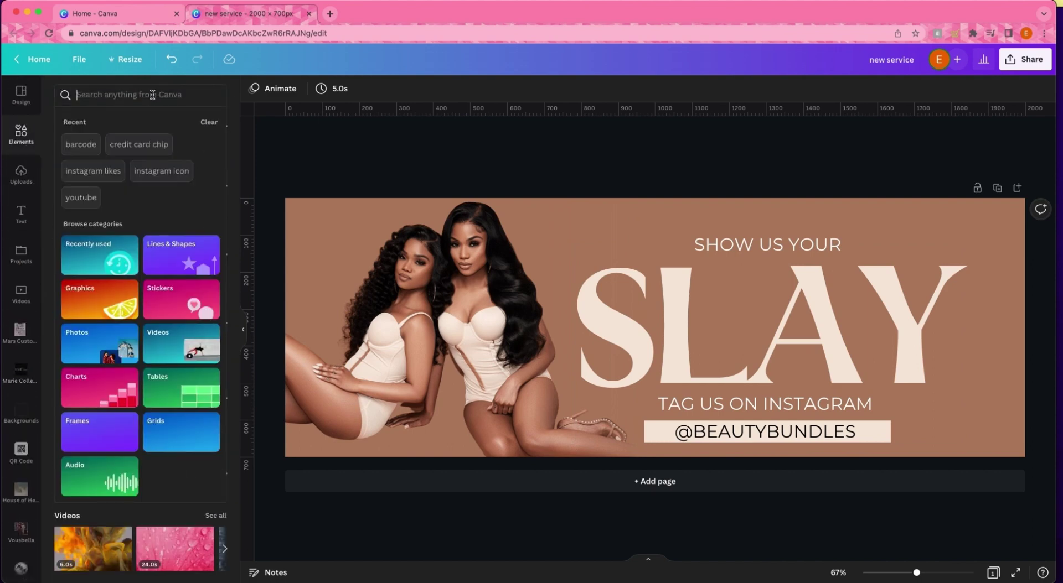
type("silk")
key("Return")
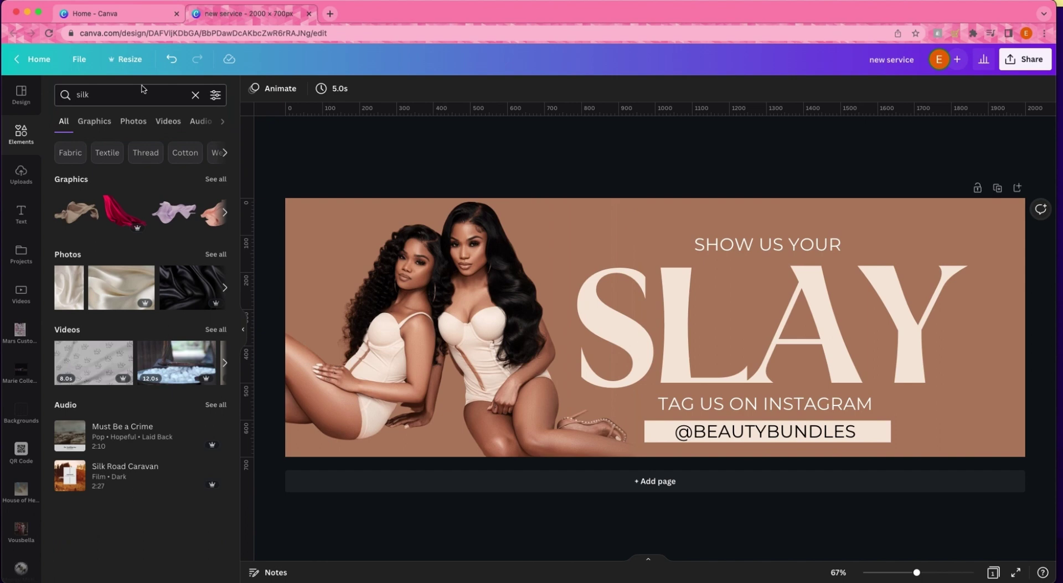
Move SHOW US YOUR, SLAY and TAG US ON INSTAGRAM up together to leave more space above the cream bar
left_click(808, 246)
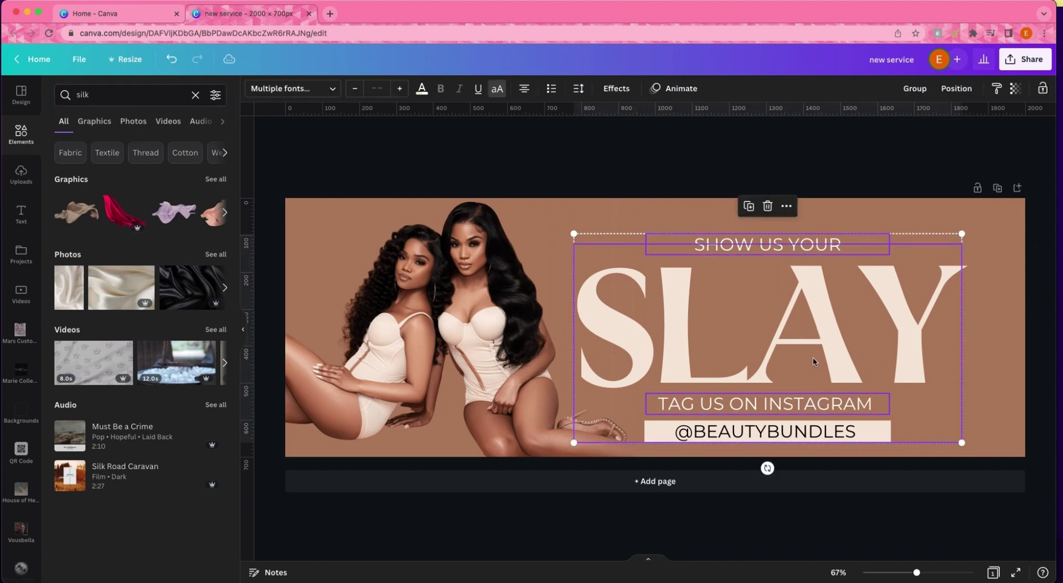
left_click_drag(820, 335, 820, 316)
left_click(800, 141)
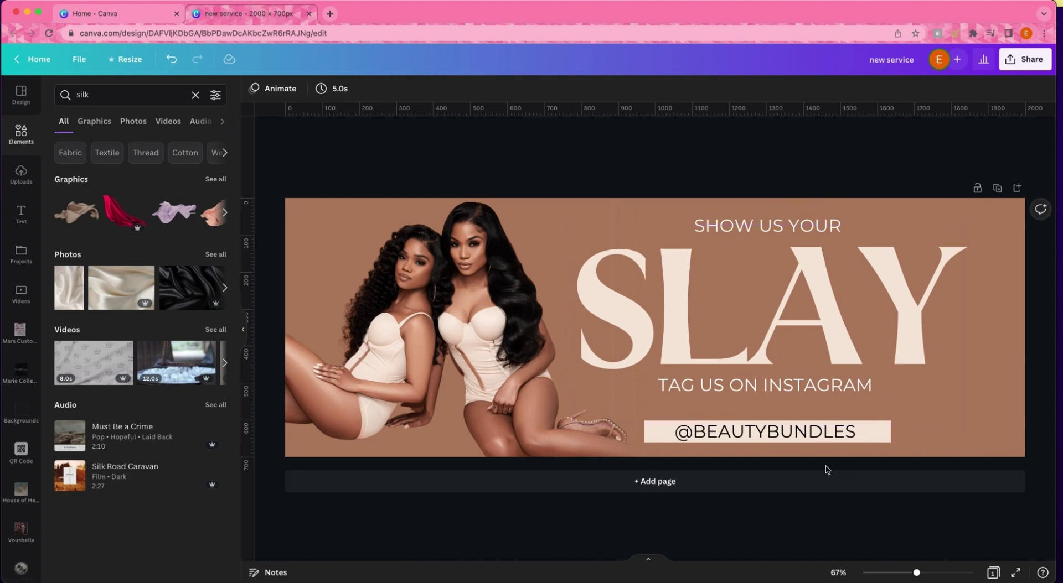
Add a cream silk photo from the search results and enlarge it to cover the text half of the banner
scroll(210, 221, "right", 3)
scroll(111, 288, "right", 5)
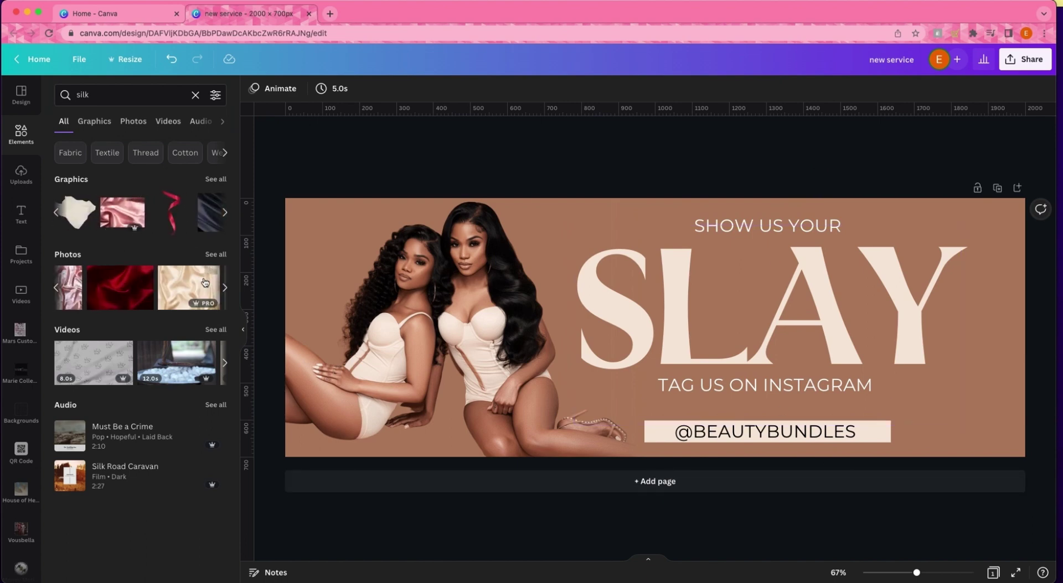
scroll(105, 288, "left", 2)
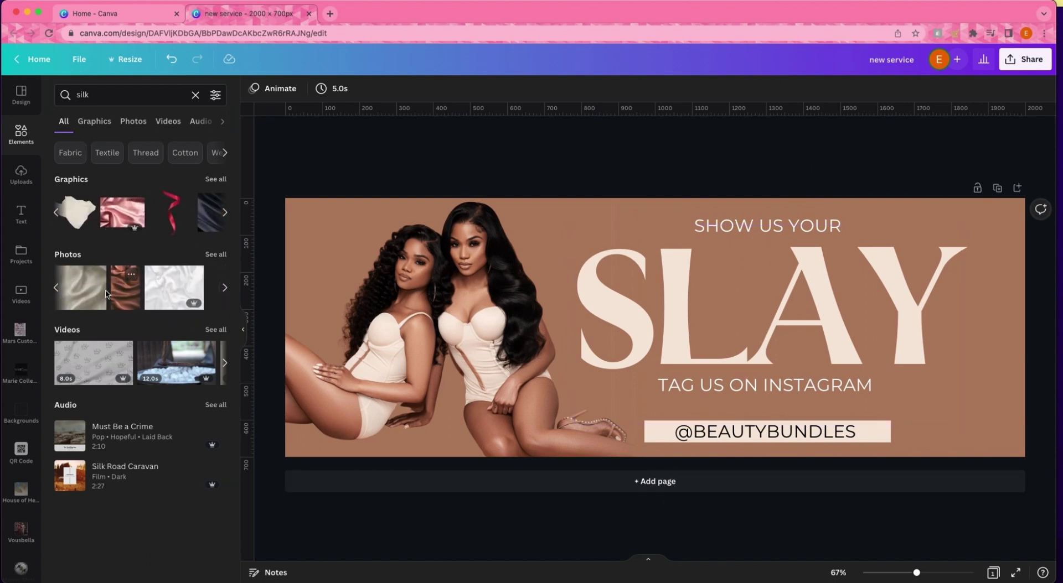
scroll(124, 291, "right", 4)
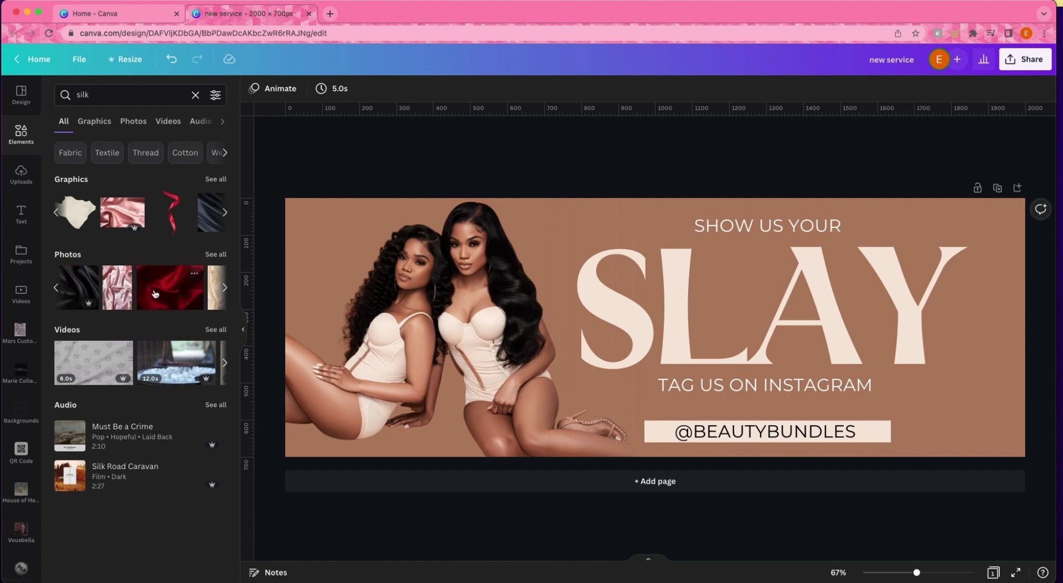
left_click_drag(107, 290, 659, 266)
left_click_drag(923, 405, 1046, 486)
Set the silk photo's transparency to 27, extend it toward the models and shift it to start near the S of SLAY
left_click(994, 89)
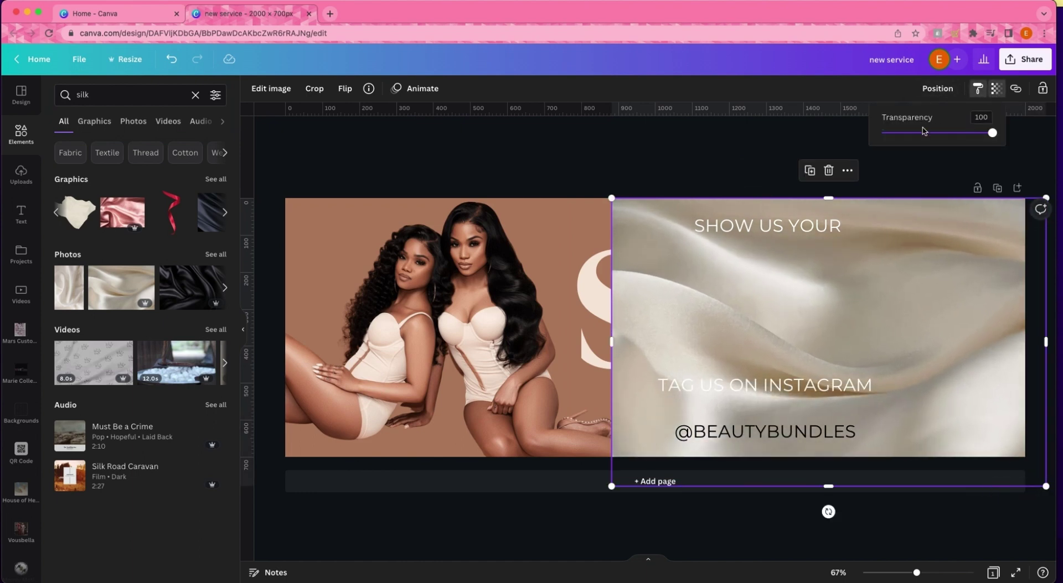
left_click_drag(925, 132, 913, 134)
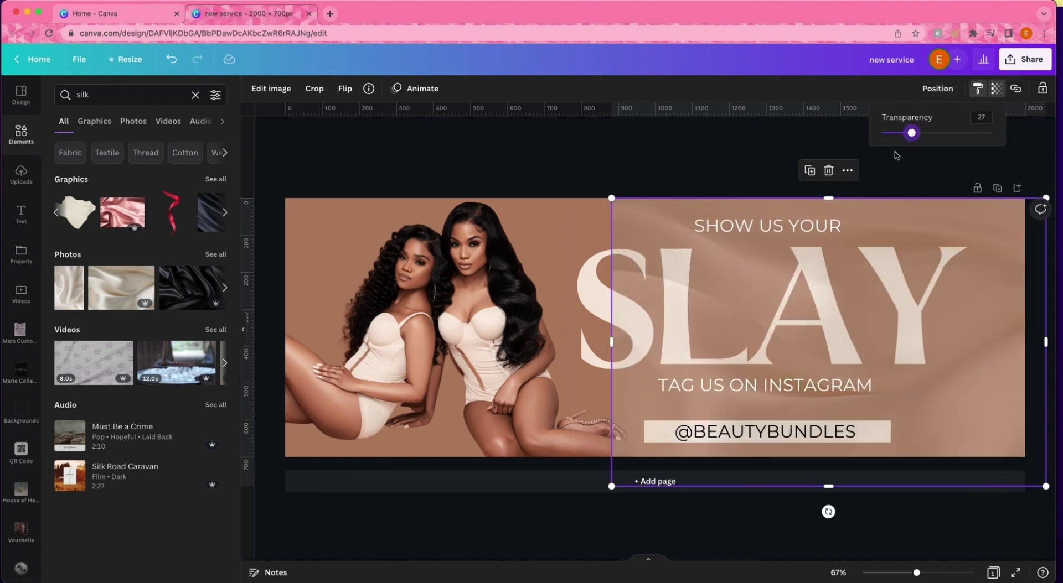
left_click_drag(612, 342, 557, 340)
left_click(597, 159)
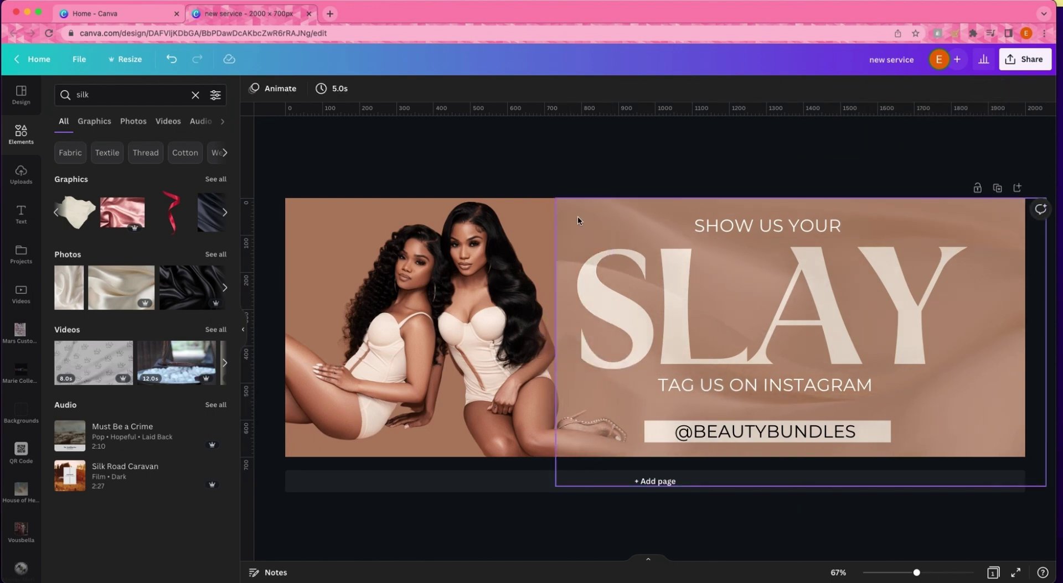
left_click_drag(578, 220, 604, 216)
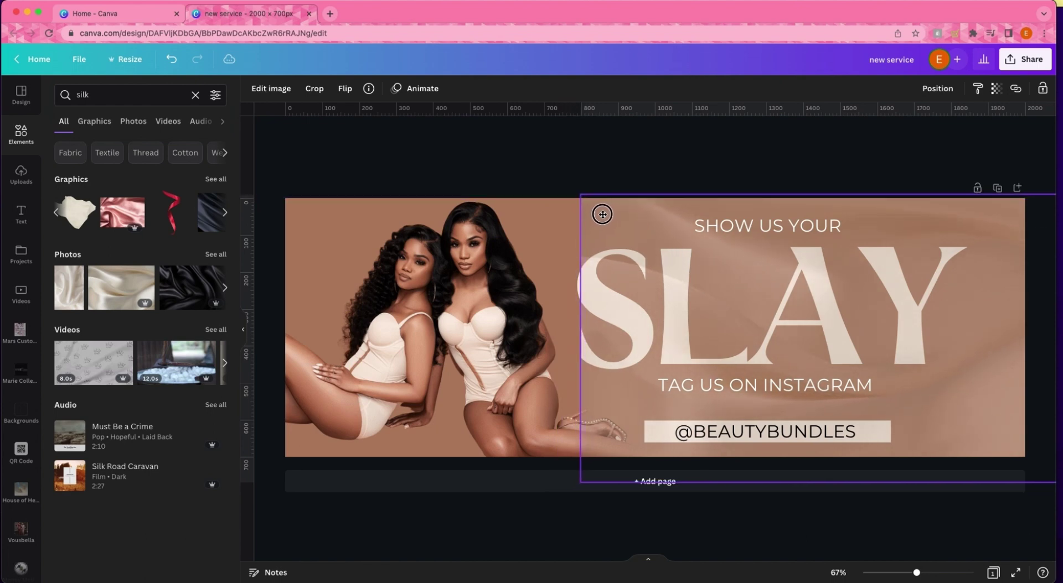
Send the silk photo to the back of the banner and bring it forward by one layer
left_click(945, 87)
left_click(900, 144)
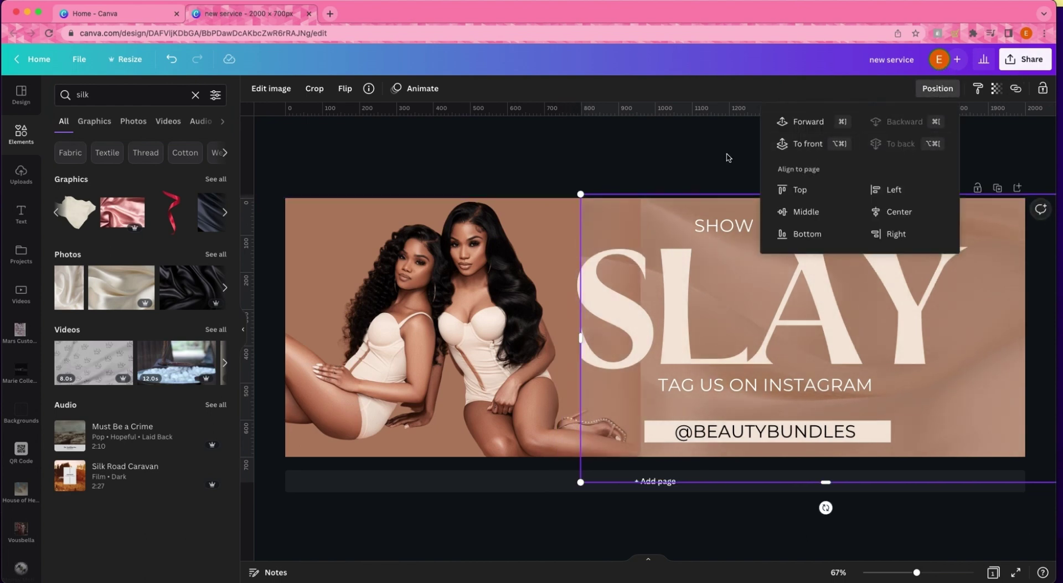
left_click(795, 123)
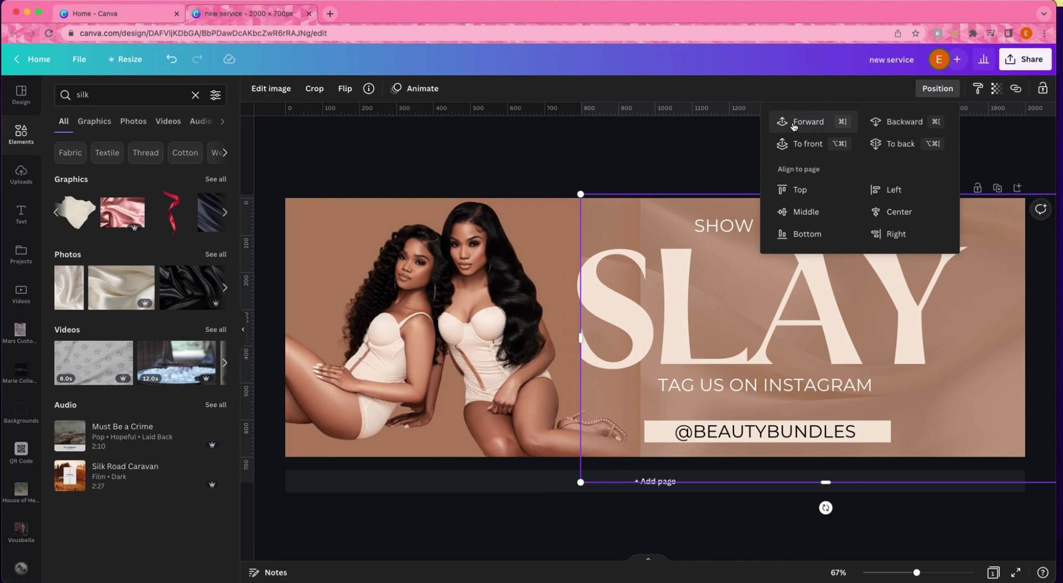
left_click(564, 136)
left_click(566, 140)
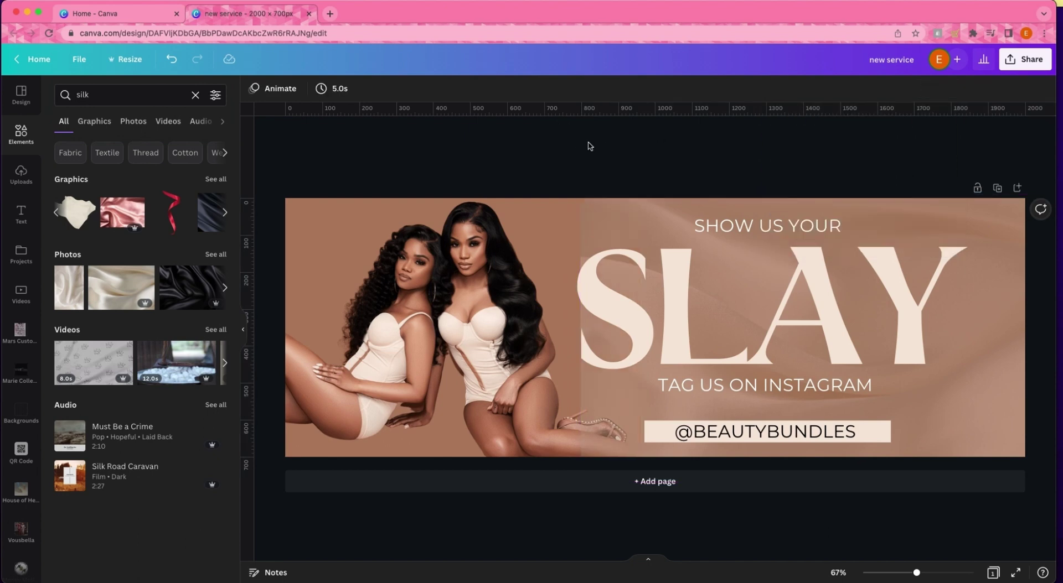
Duplicate the brown gradient beside the models, flip the copy horizontally and align it with the silk photo's inner edge
left_click(540, 208)
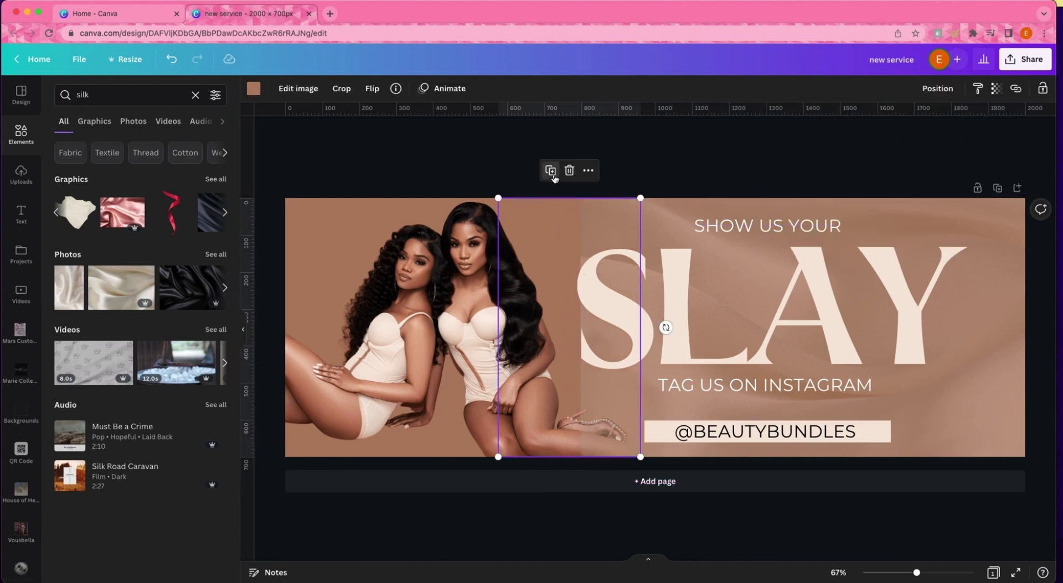
left_click_drag(557, 224, 705, 223)
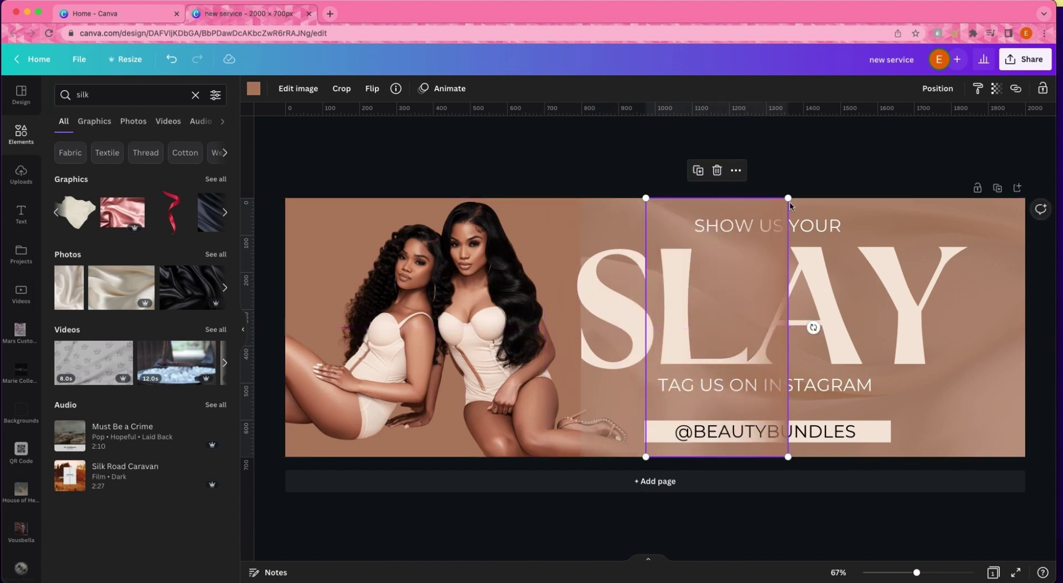
left_click(367, 95)
left_click(396, 117)
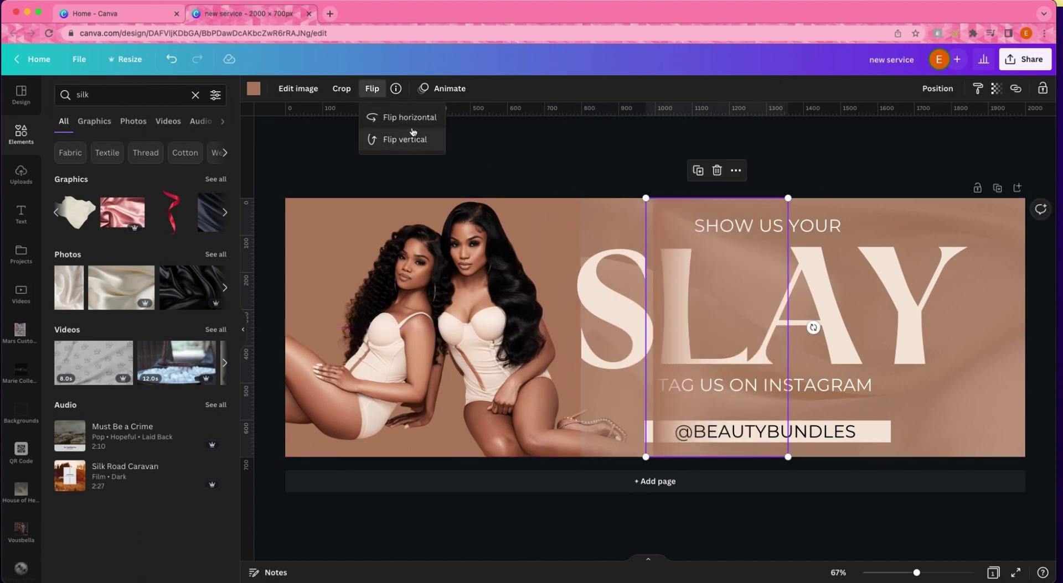
left_click_drag(666, 223, 616, 223)
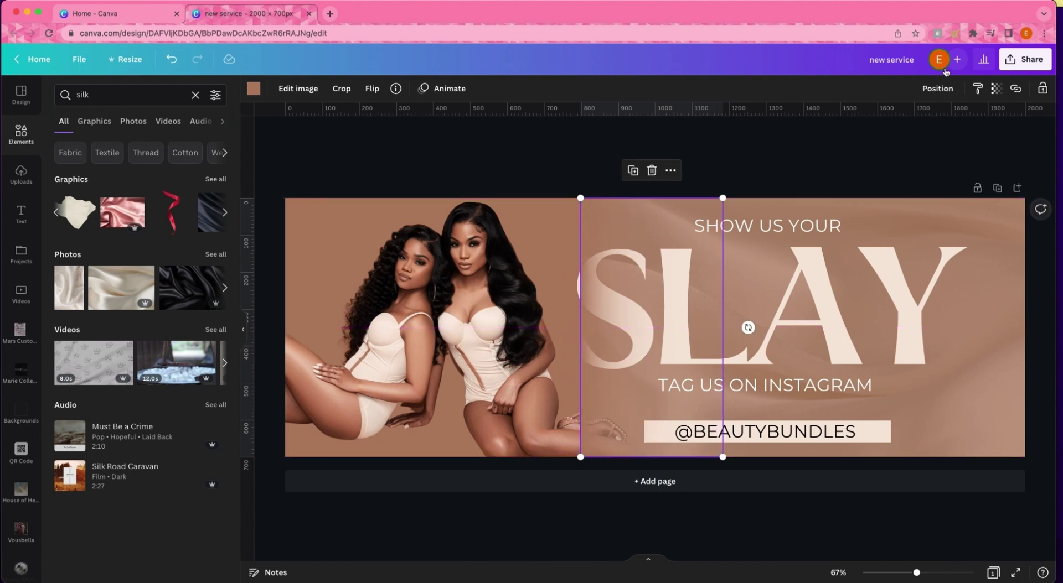
Send the flipped gradient copy backward until it sits behind the SLAY heading
left_click(937, 89)
left_click(914, 118)
left_click(579, 161)
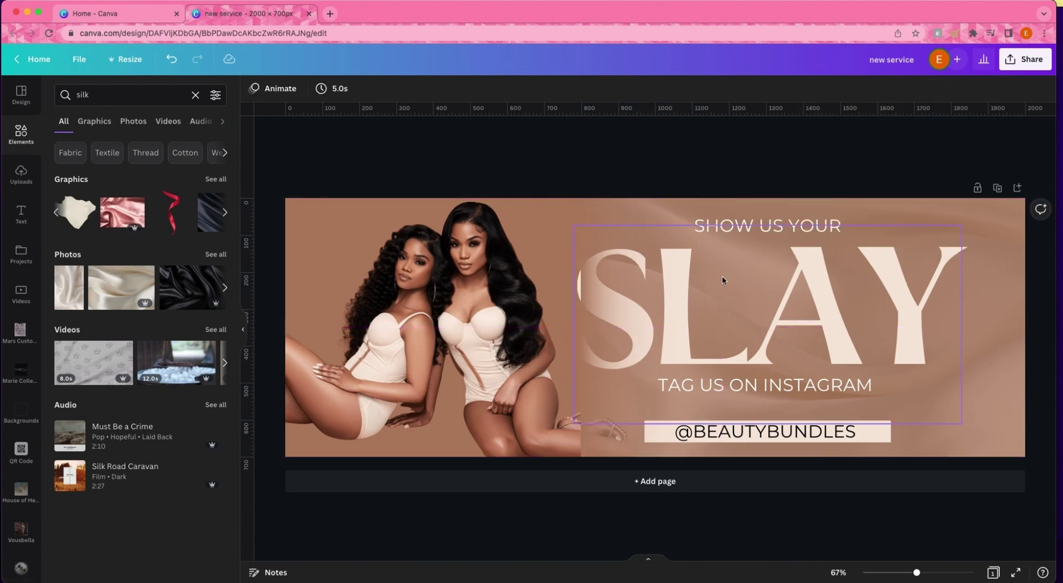
left_click(602, 404)
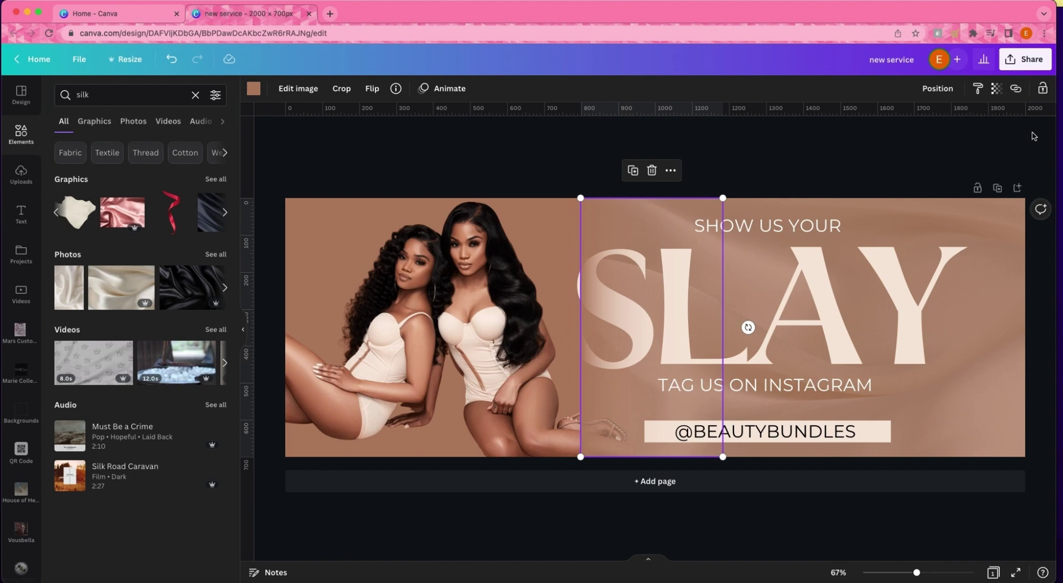
left_click(924, 91)
left_click(906, 125)
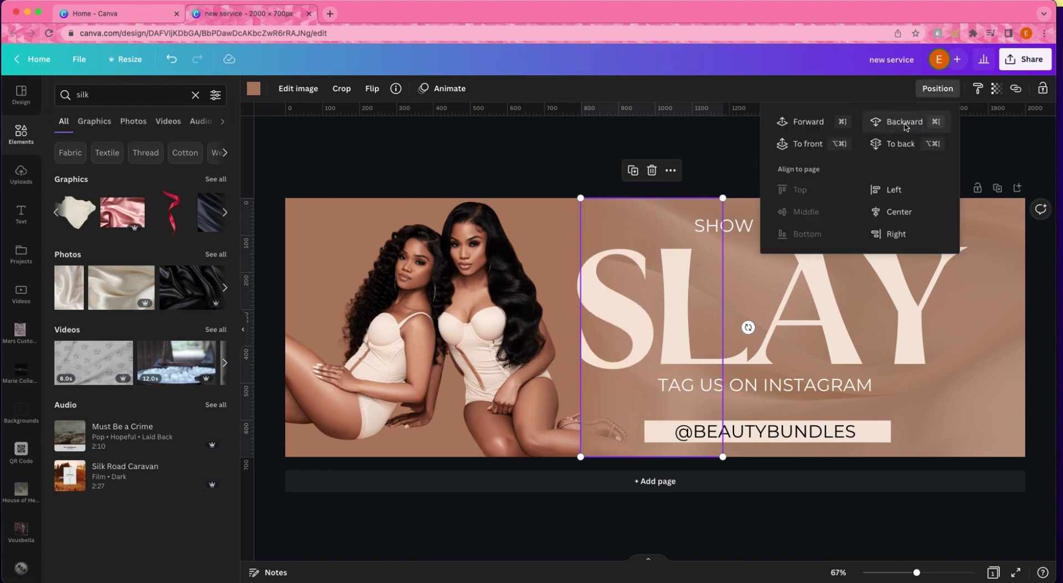
left_click(579, 163)
left_click(570, 159)
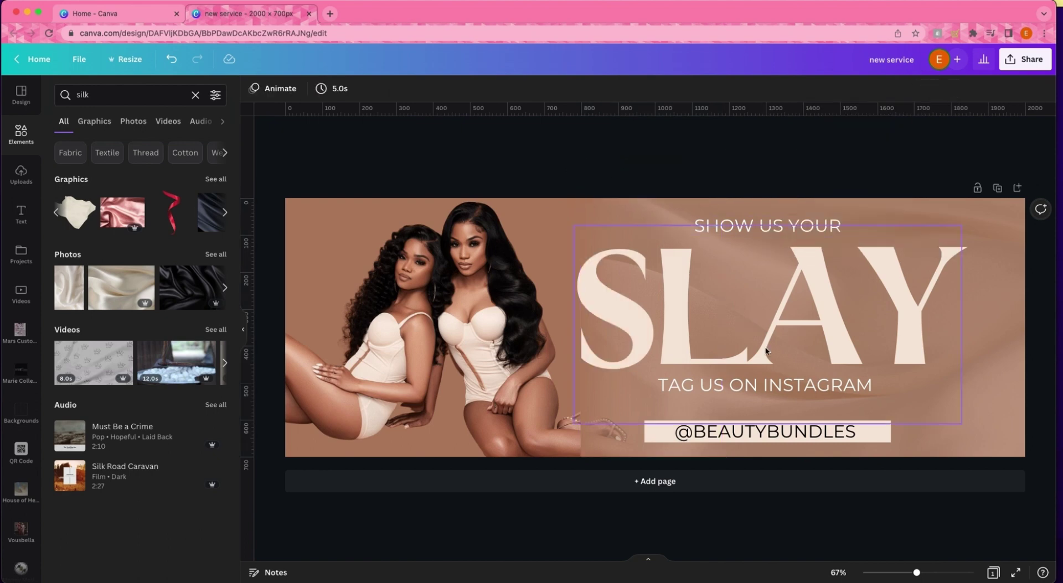
left_click_drag(596, 456, 591, 446)
left_click(523, 166)
left_click_drag(617, 268, 623, 267)
key("Escape")
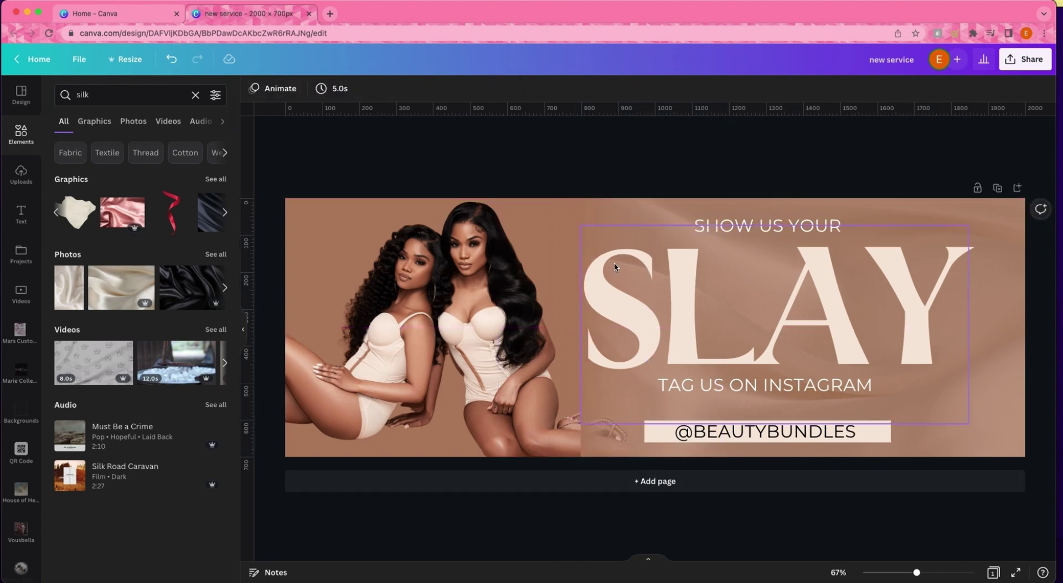
left_click(172, 59)
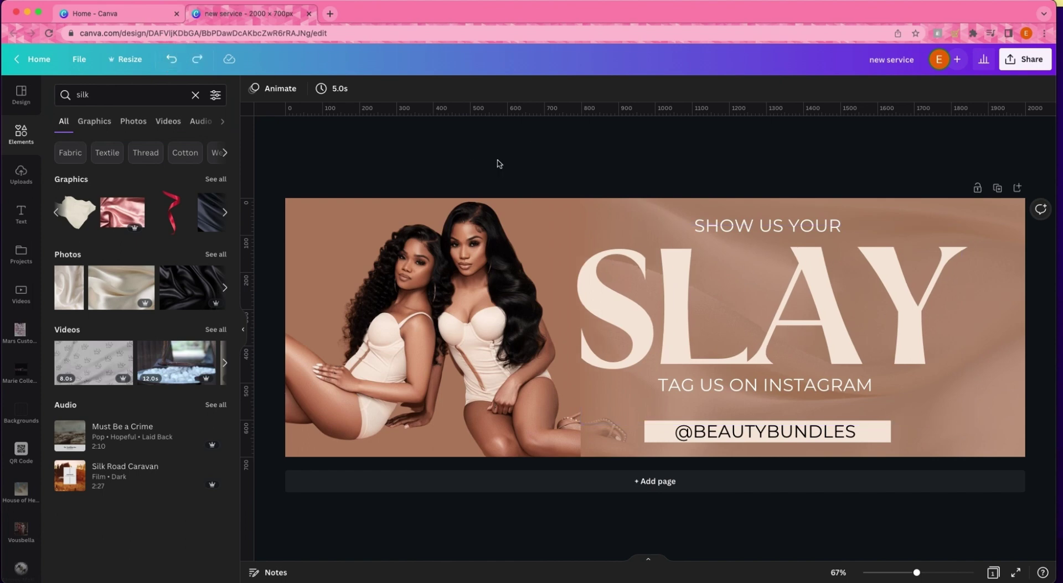
Shift the inner edges of the silk photo and its flipped gradient away from the models, to just beyond the sandalled foot
left_click_drag(590, 458, 631, 451)
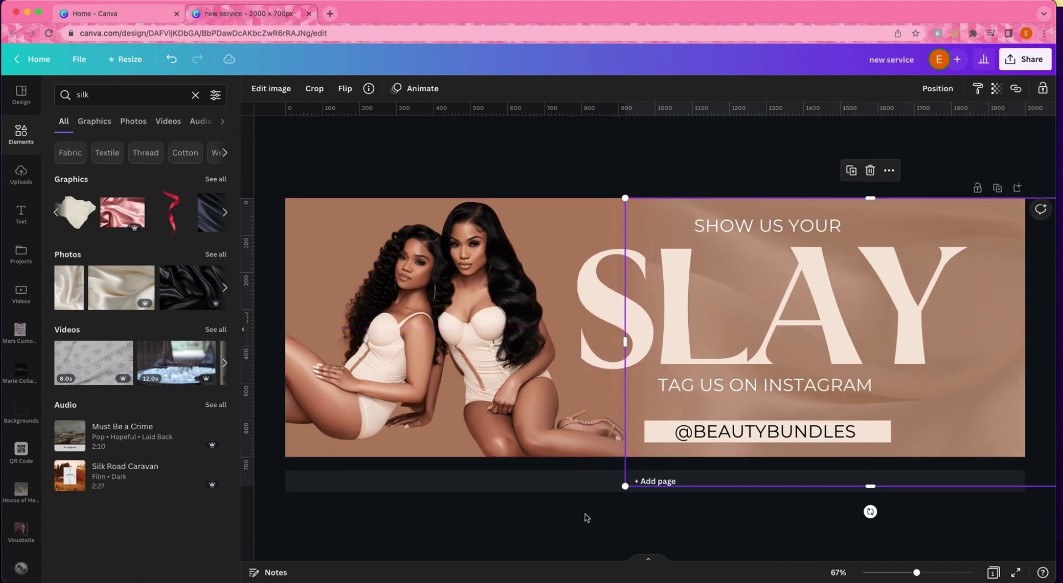
left_click(579, 526)
left_click(631, 453)
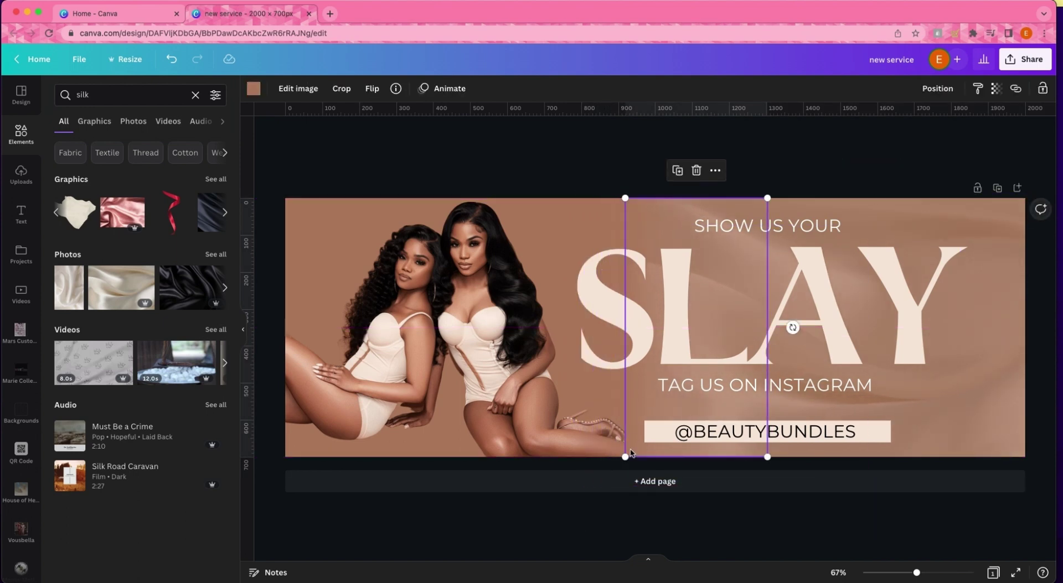
left_click(716, 171)
left_click(574, 168)
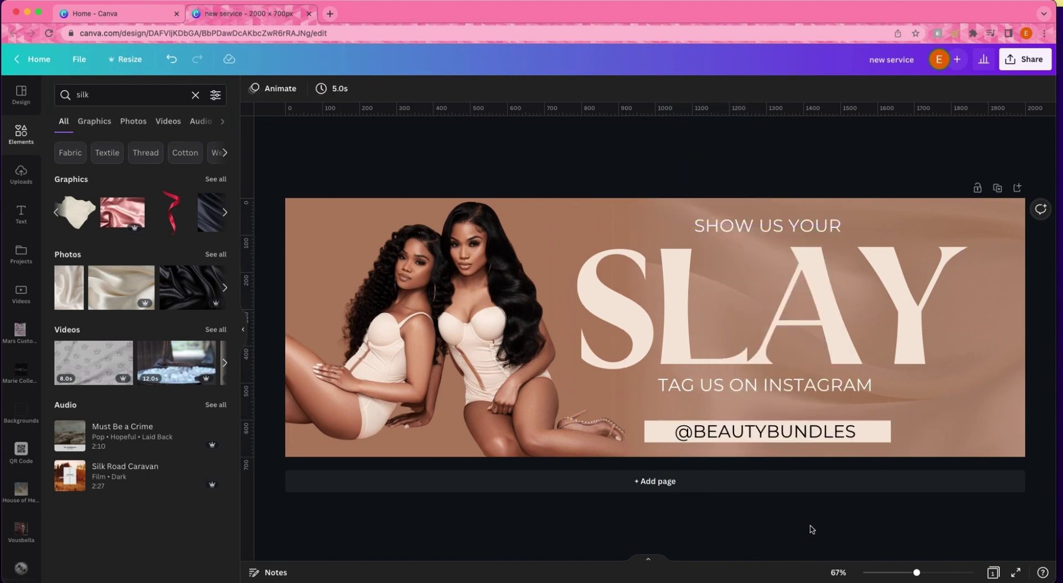
Add the ornate gold picture frame from the Starred folder to the banner
scroll(24, 226, "down", 10)
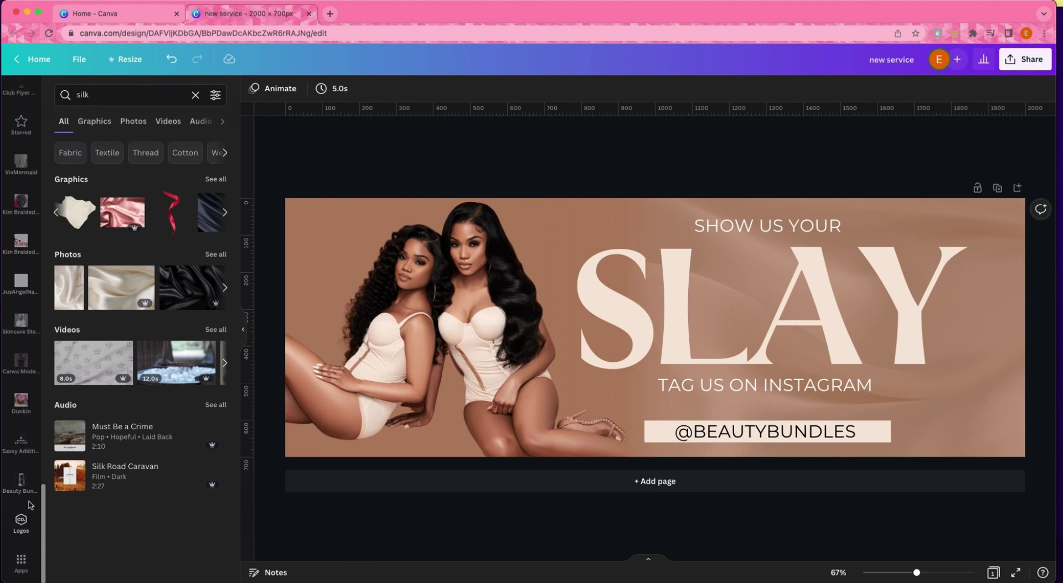
scroll(31, 506, "up", 5)
left_click(25, 399)
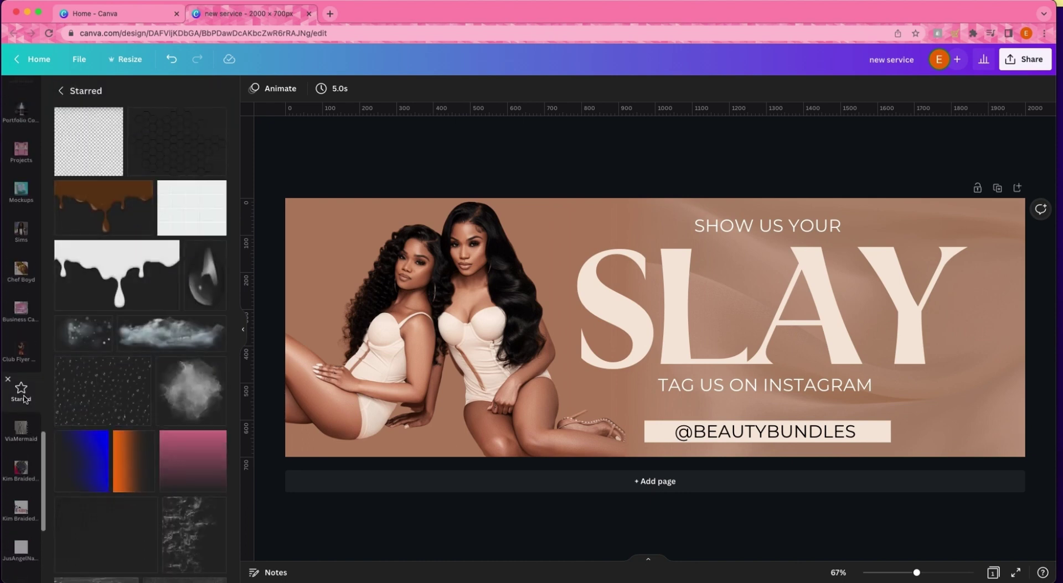
scroll(120, 320, "down", 10)
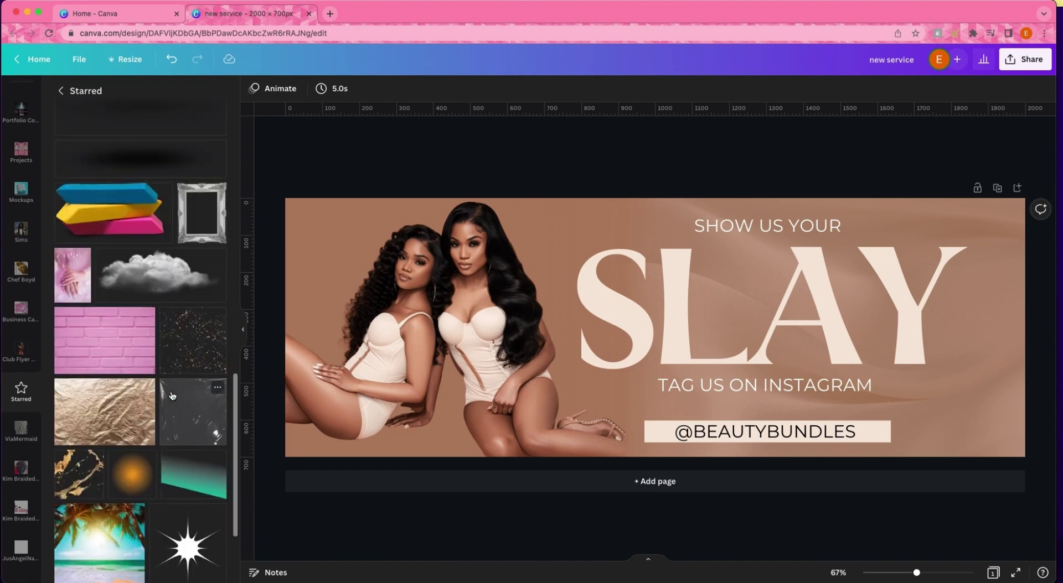
left_click(122, 268)
Tilt the gold frame slightly clockwise, enlarge it to about 735 × 908 px and position it around the two models
left_click_drag(710, 440, 510, 422)
left_click_drag(459, 445, 443, 444)
left_click_drag(530, 429, 620, 559)
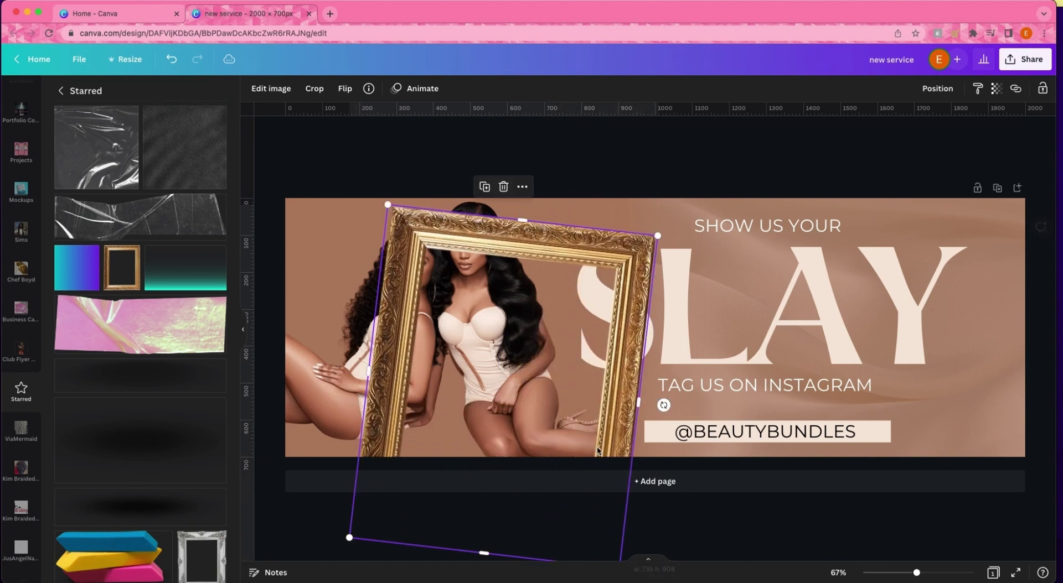
left_click_drag(606, 426, 542, 376)
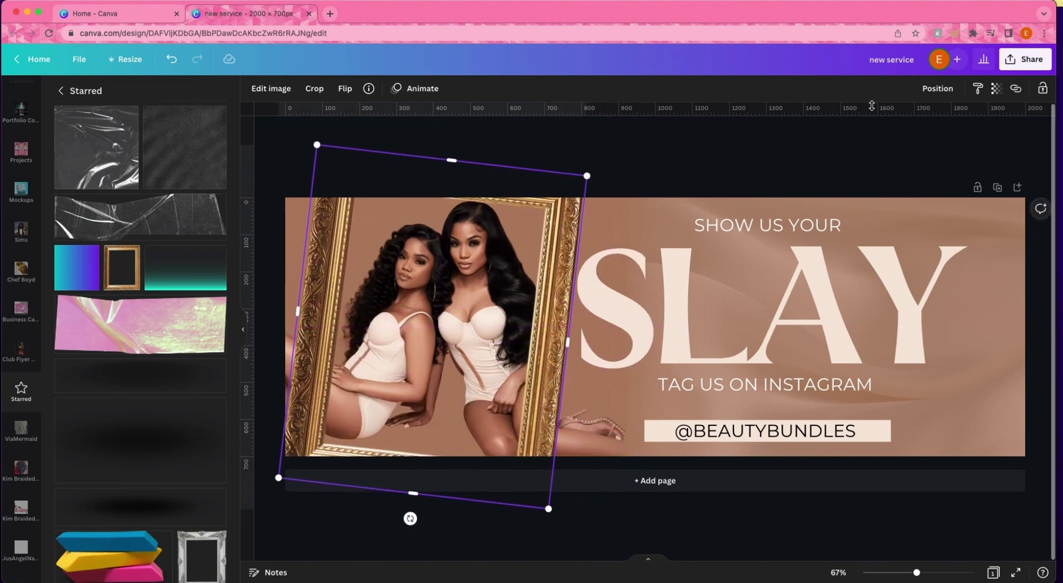
Send the gold frame to the back behind the models and nudge it slightly into place
left_click(937, 89)
left_click(908, 145)
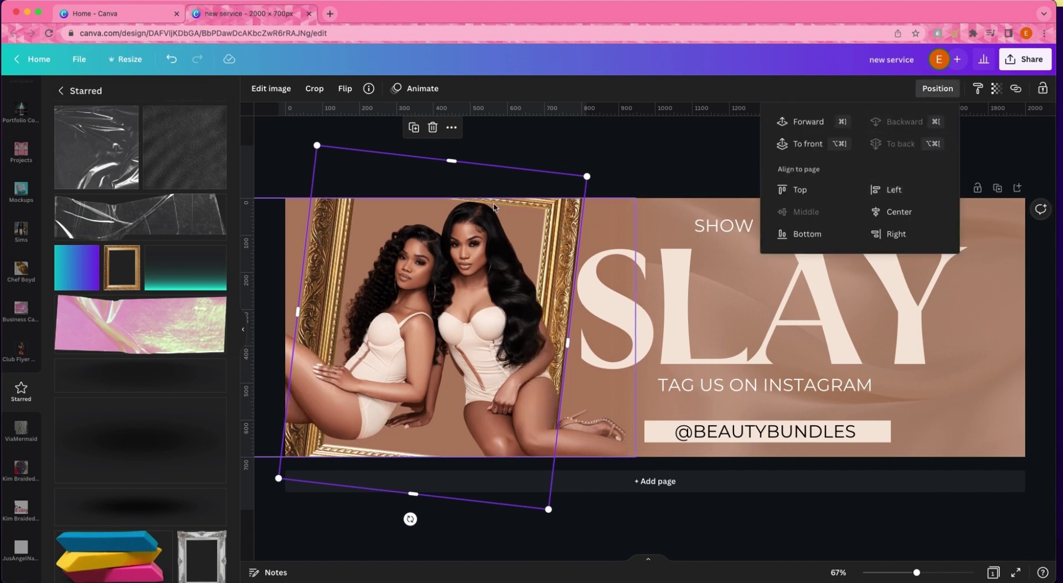
left_click_drag(382, 166, 375, 197)
Duplicate the gold frame, then rotate, shrink and position the copy so one corner shows beside the Instagram handle bar
left_click_drag(431, 213, 819, 266)
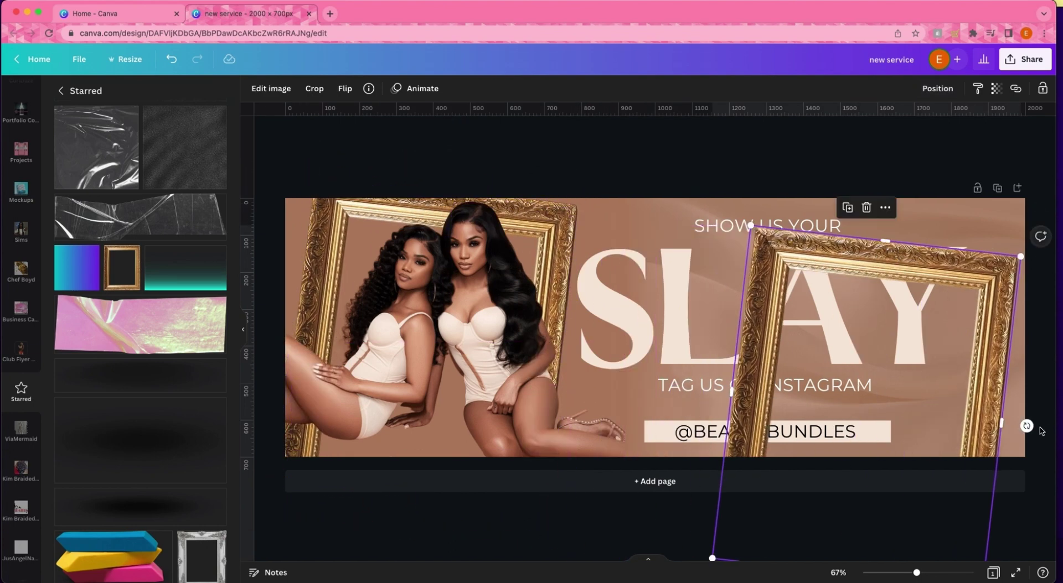
left_click_drag(1042, 431, 1009, 332)
left_click_drag(821, 266, 1027, 337)
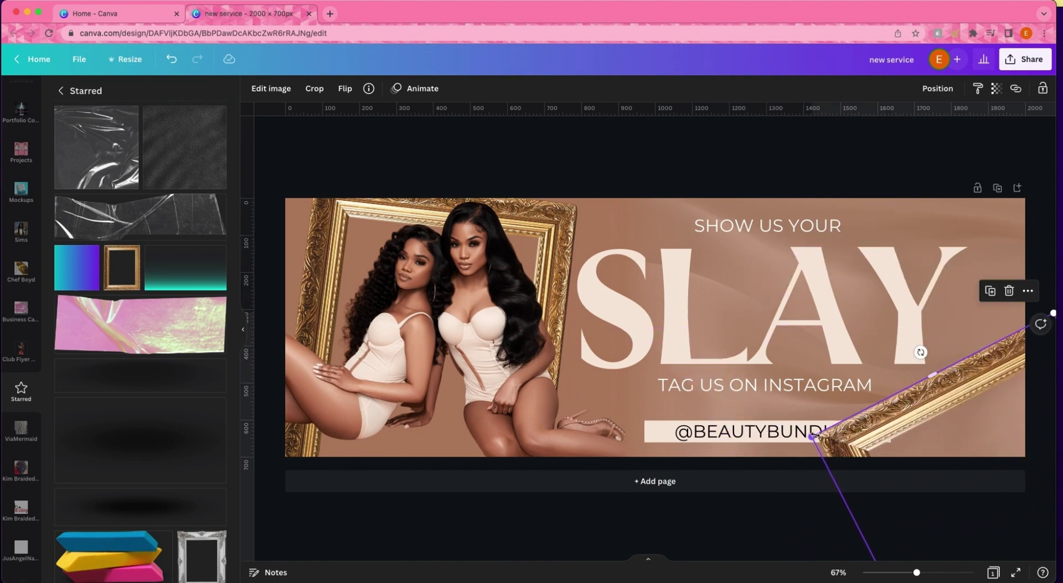
left_click_drag(812, 437, 889, 439)
mouse_move(975, 394)
left_mouse_down()
mouse_move(982, 387)
mouse_move(941, 387)
mouse_move(973, 389)
mouse_move(962, 380)
left_mouse_up()
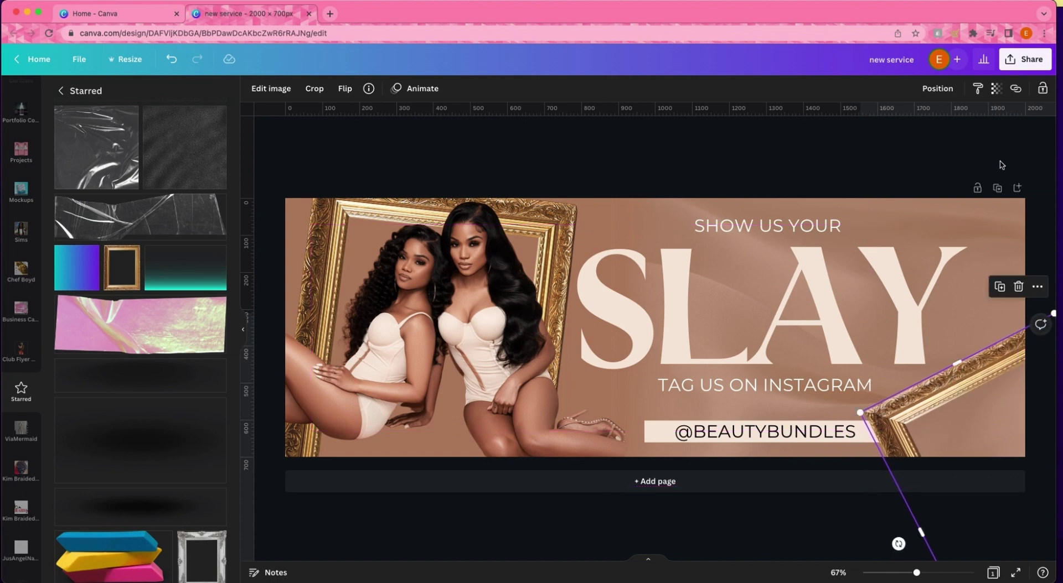
left_click(937, 89)
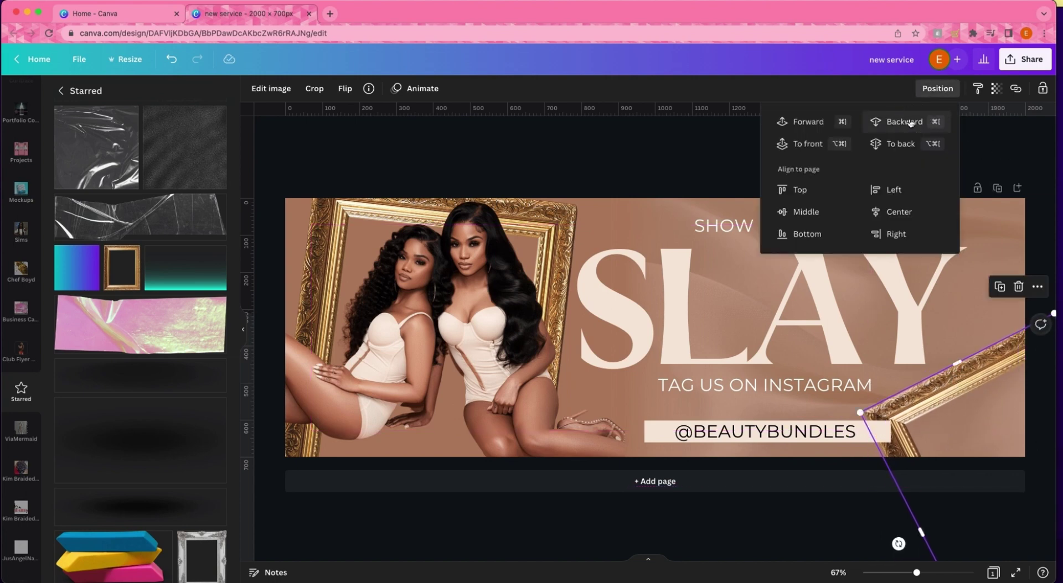
left_click(666, 156)
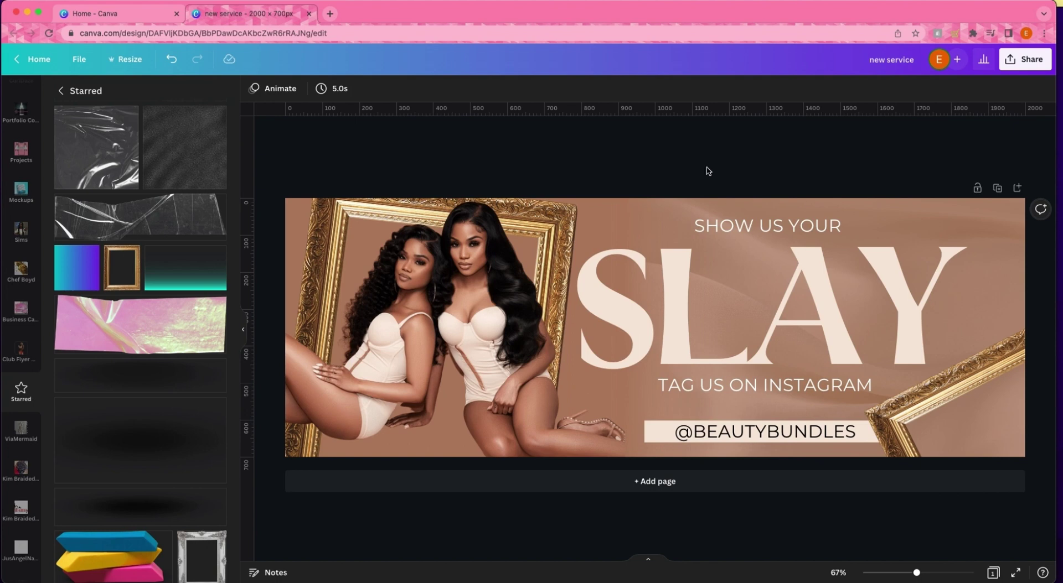
Add a second page and insert the photo of the single model in a cream bodysuit from the Models folder
left_click(242, 330)
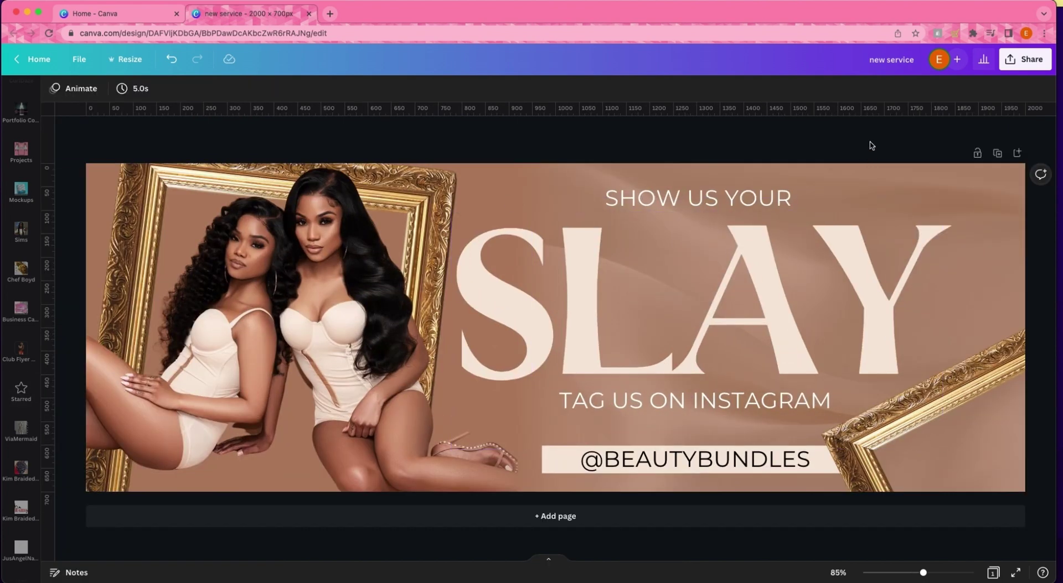
left_click(648, 517)
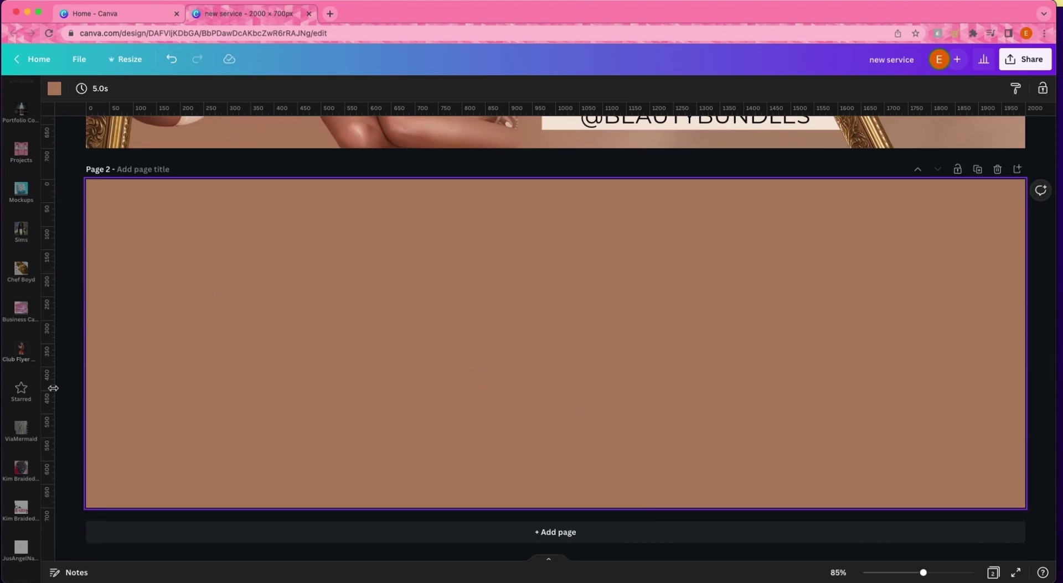
scroll(24, 354, "down", 15)
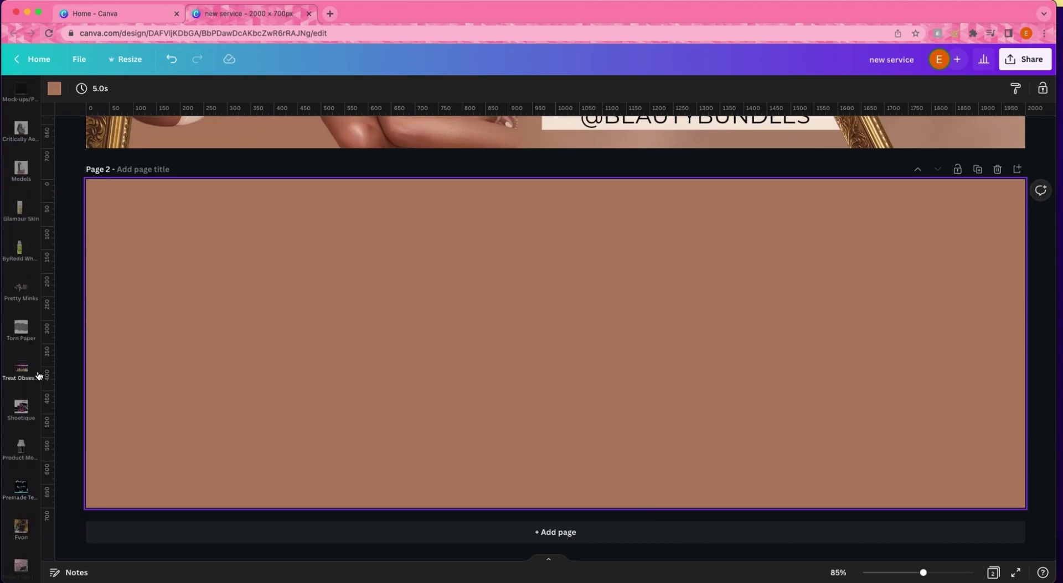
left_click(21, 305)
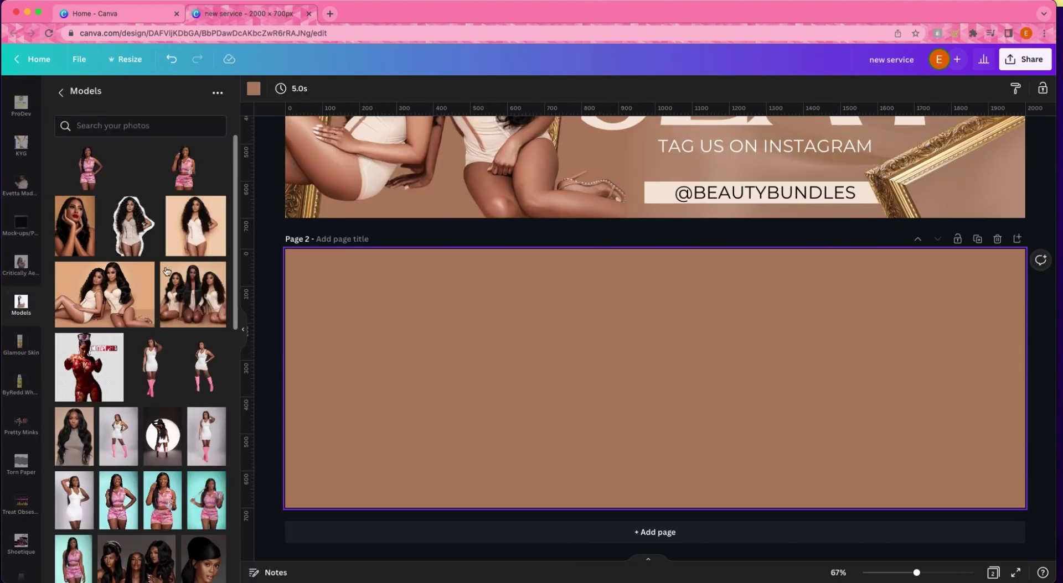
left_click(202, 238)
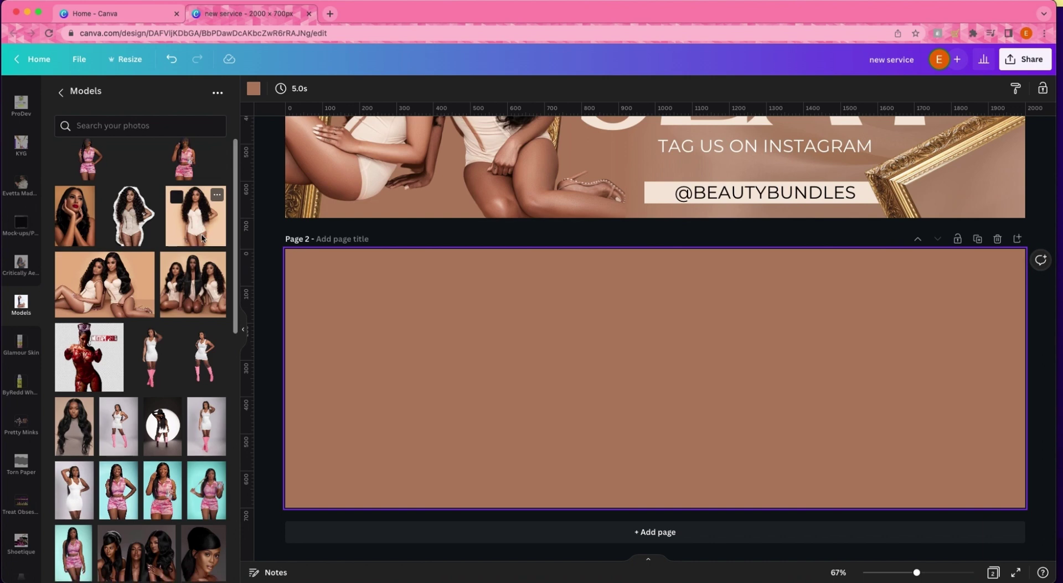
Remove the background from the single model's photo and apply the result
left_click(260, 87)
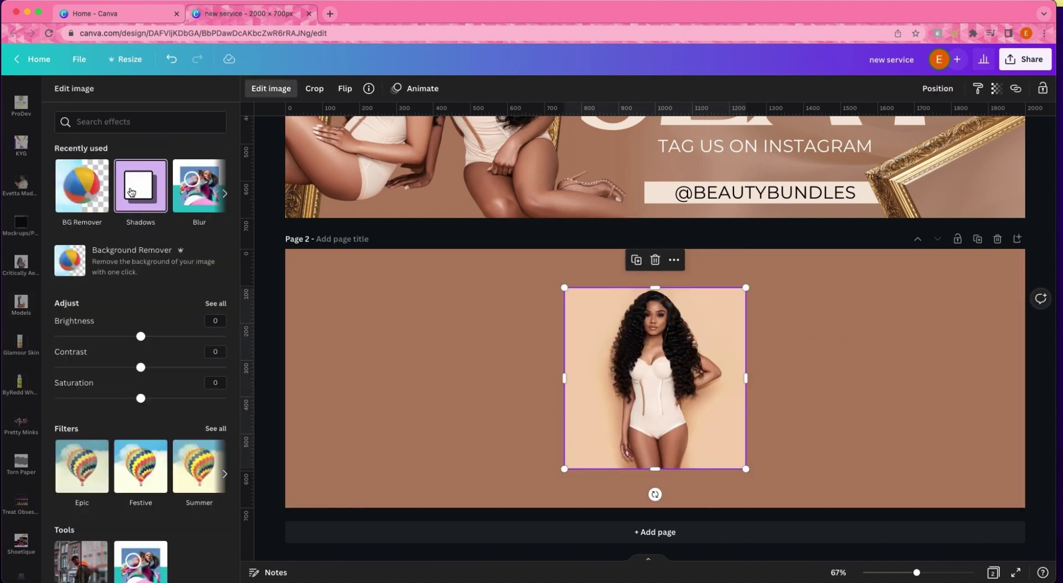
left_click(97, 194)
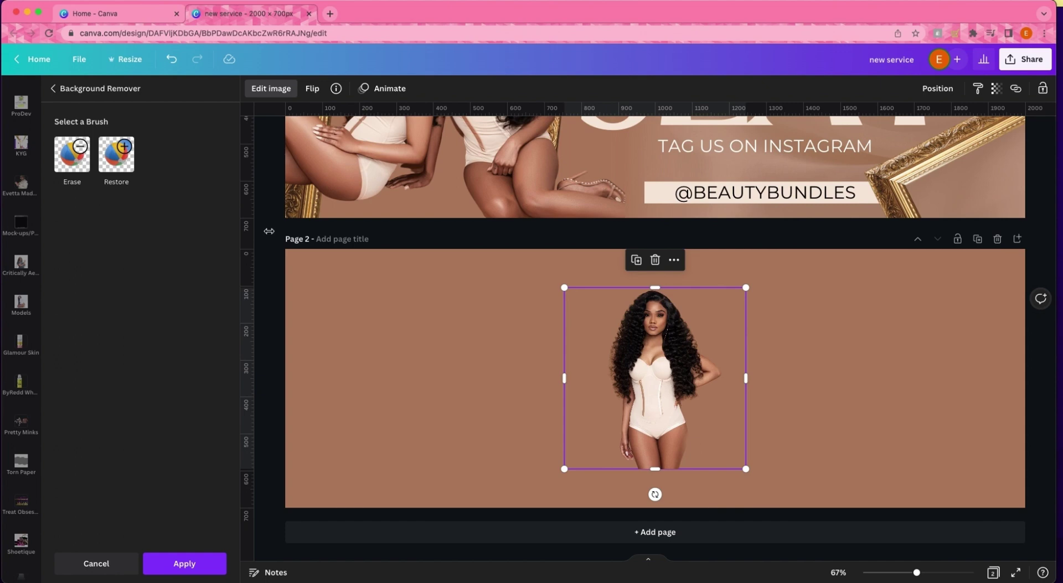
left_click(184, 564)
Enlarge the model cutout to 700 × 700 px, filling the page height, and center it horizontally on page 2
left_click_drag(677, 395, 664, 357)
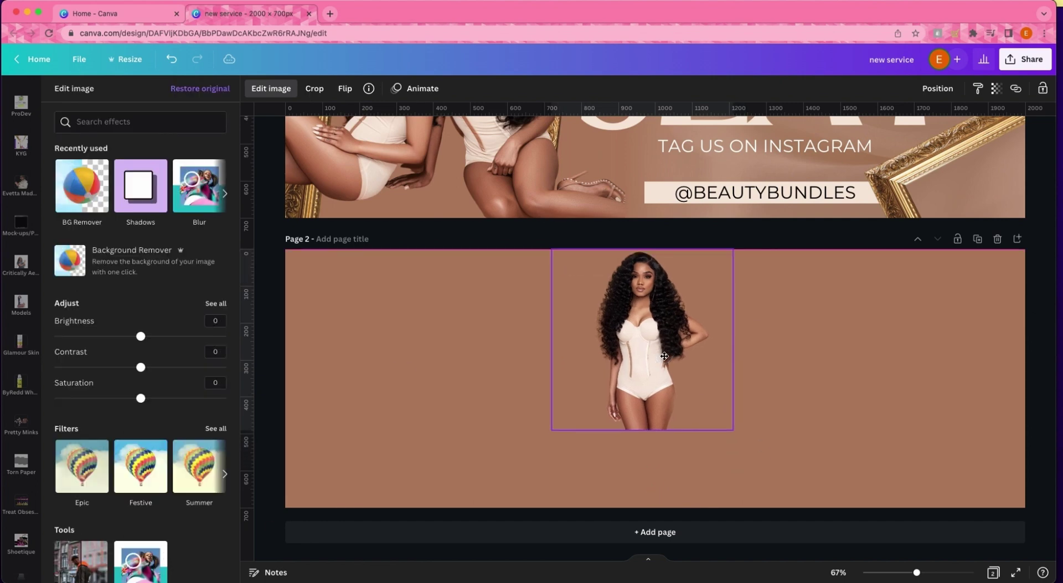
left_click_drag(732, 430, 809, 509)
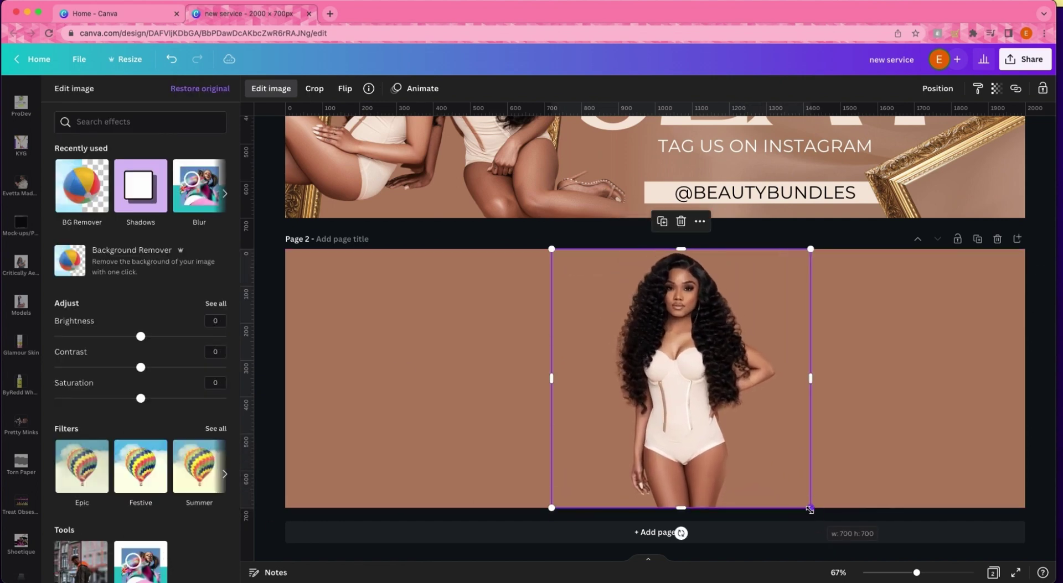
left_click(938, 88)
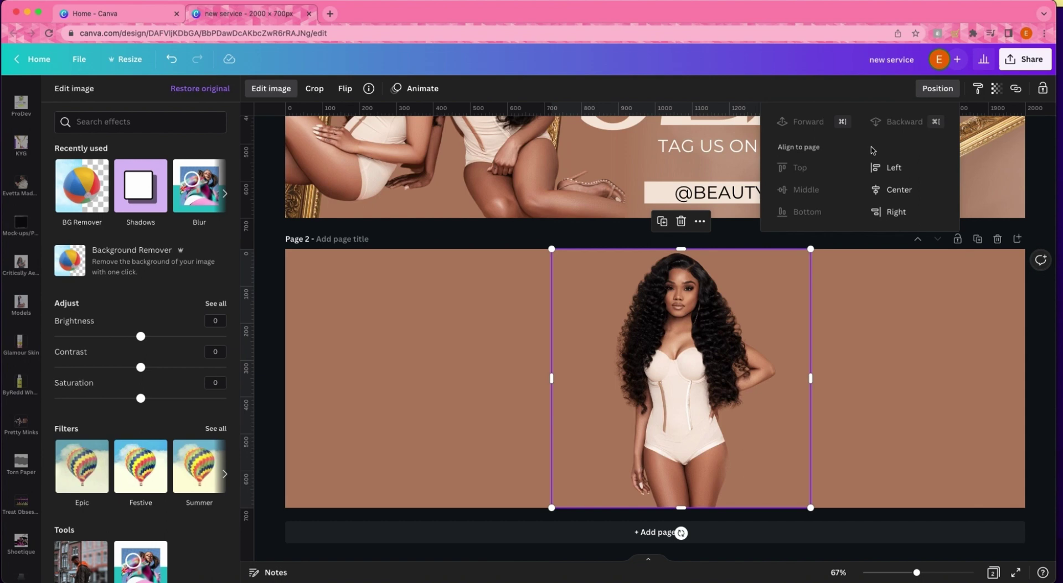
left_click(908, 190)
left_click(918, 298)
Copy the SLAY heading onto page 2, reduce it to font size 237 and place it beside the model
scroll(919, 299, "up", 2)
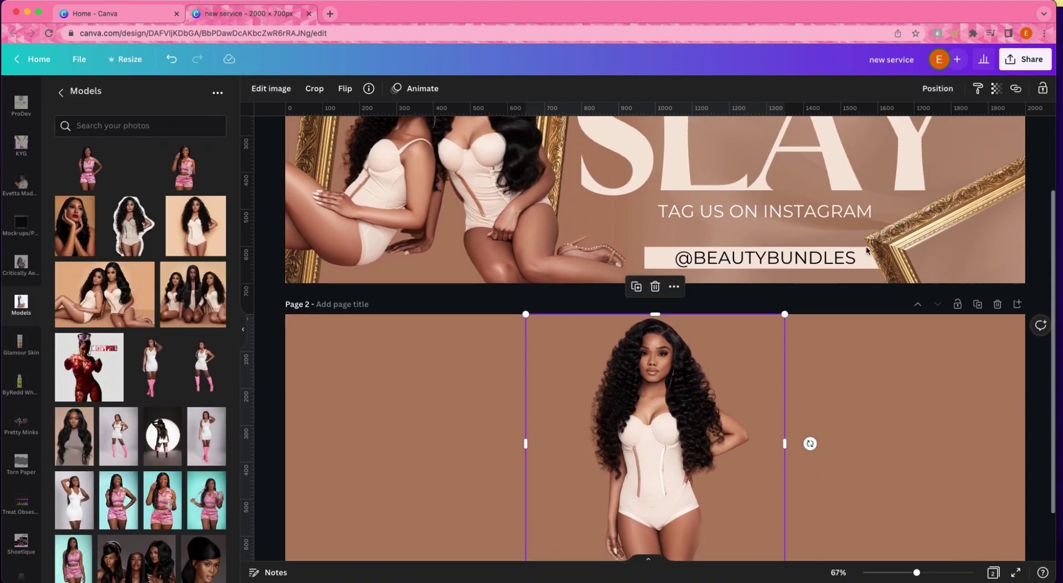
left_click(789, 149)
left_click(752, 278)
left_click_drag(833, 171, 573, 421)
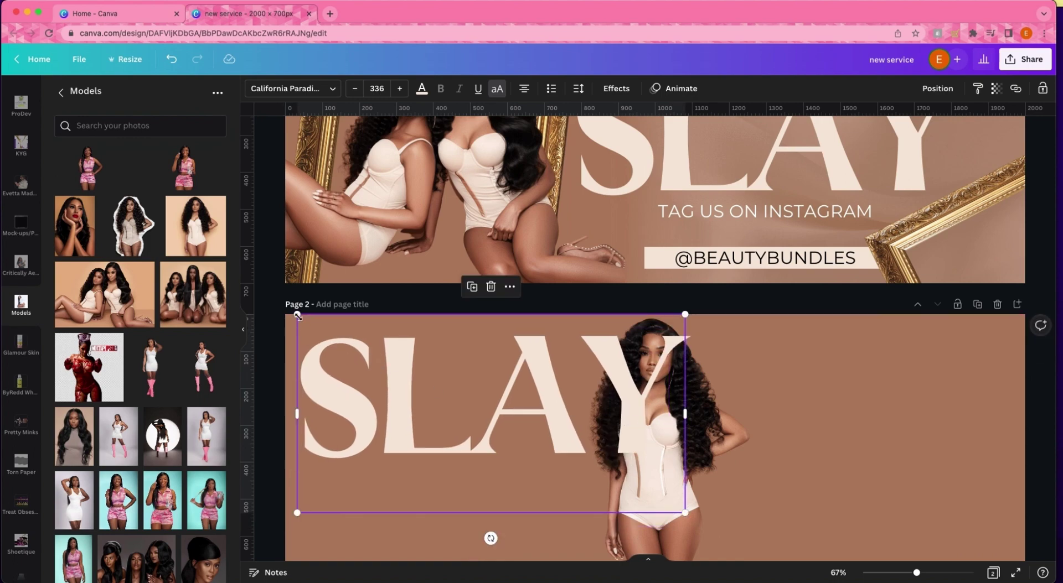
left_click_drag(297, 315, 410, 373)
mouse_move(504, 388)
left_mouse_down()
mouse_move(519, 413)
mouse_move(483, 388)
left_mouse_up()
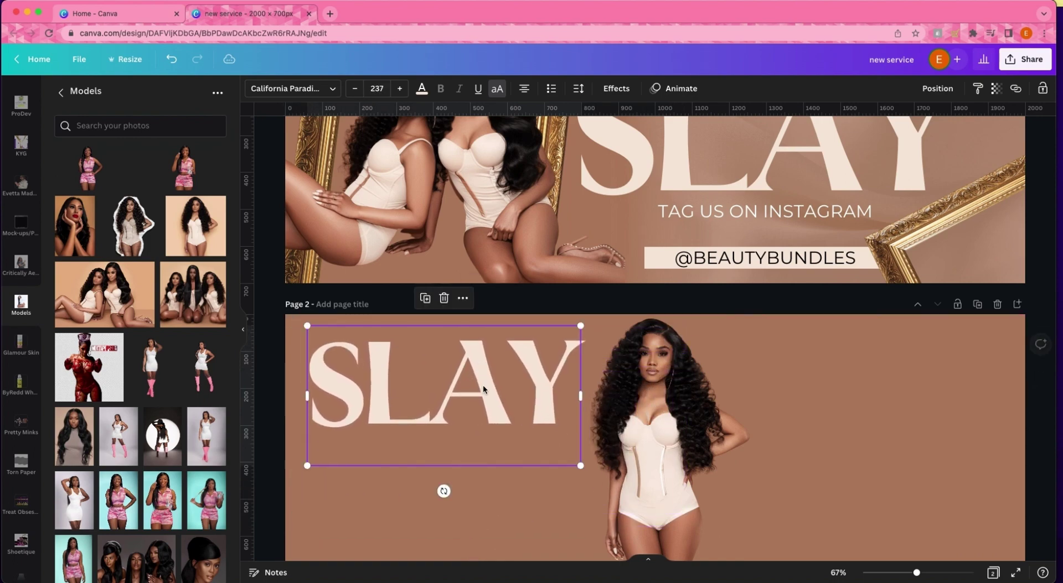
Replace the copied heading's text with "LET YOUR HAIR"
double_click(483, 389)
type("LET YOU")
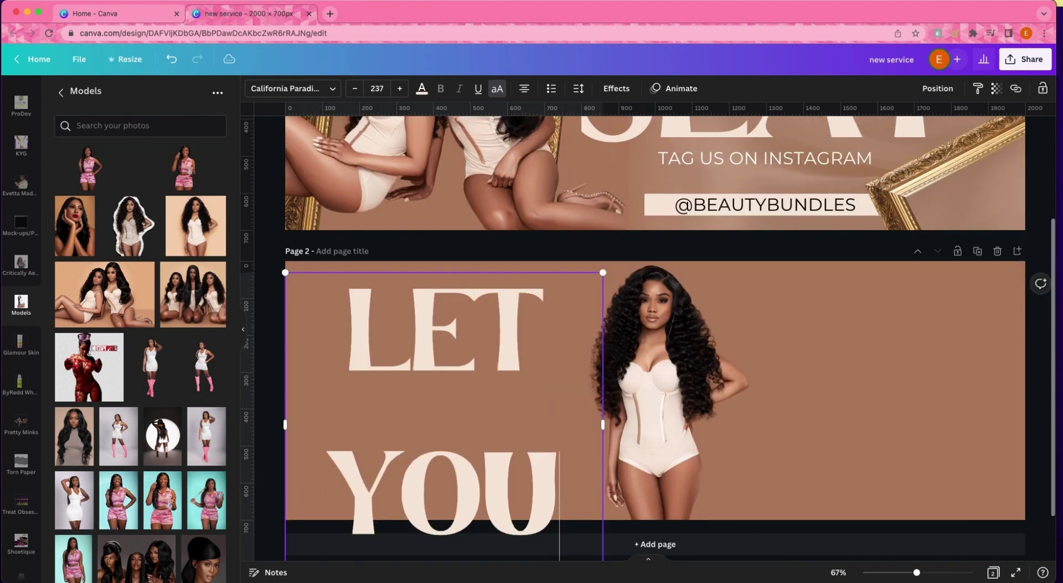
type("R HAIE")
key("BackSpace")
type("R")
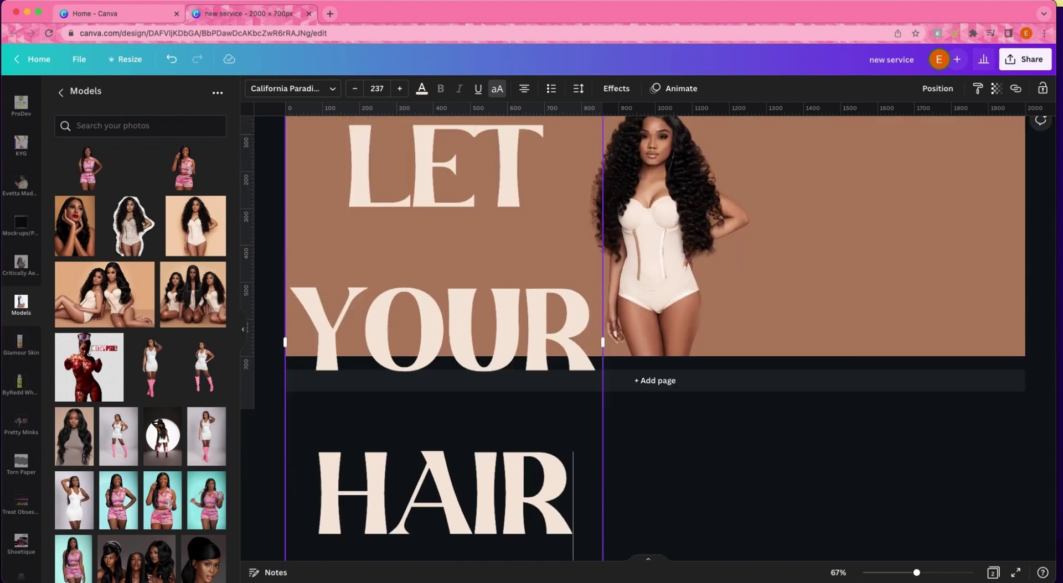
Scale the LET YOUR HAIR heading to font size 179 and widen its text box so the words fit on one line
left_click_drag(603, 342, 1019, 358)
left_click_drag(1019, 508, 841, 491)
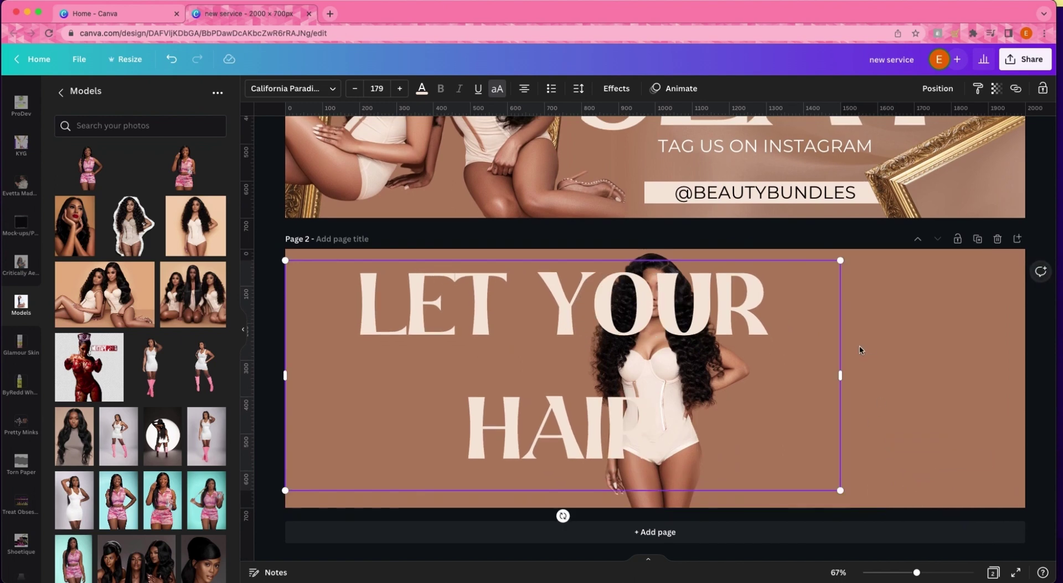
left_click_drag(842, 377, 973, 367)
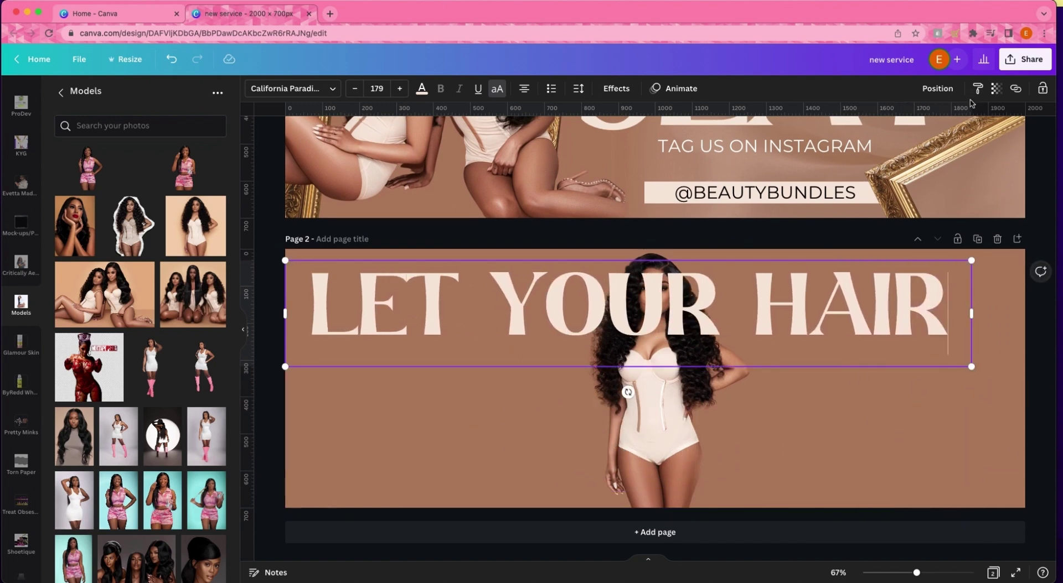
Center the LET YOUR HAIR heading horizontally on page 2
left_click(937, 89)
left_click(886, 188)
left_click(943, 395)
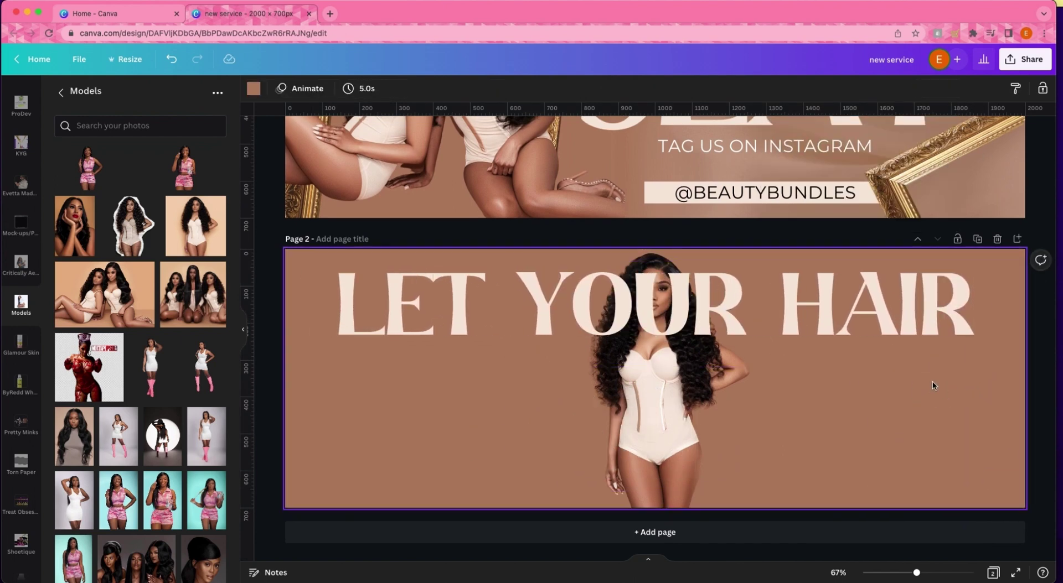
Duplicate the LET YOUR HAIR heading below the original and give the copy the Hollow text effect
left_click(697, 300)
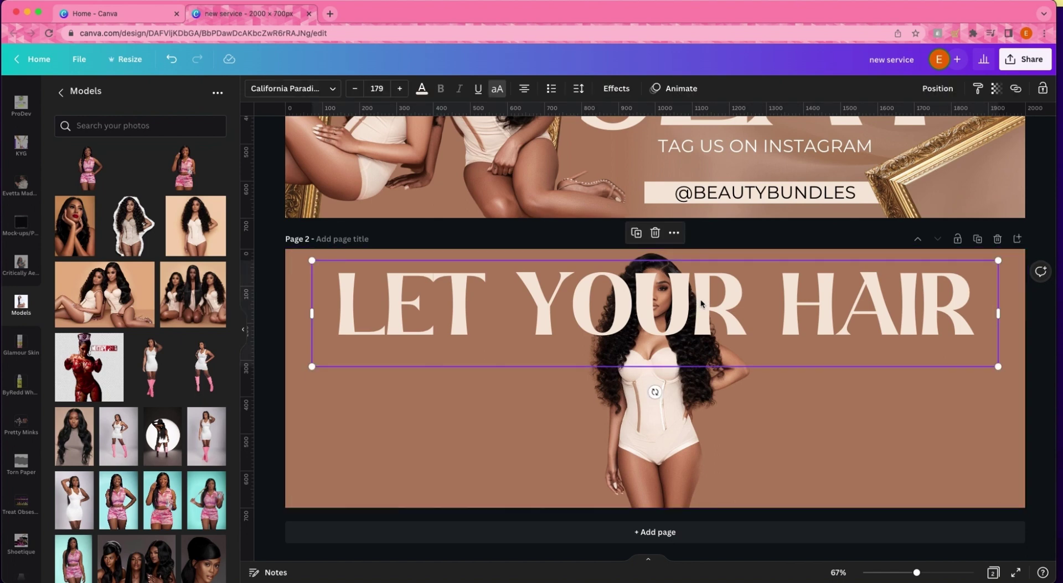
left_click(636, 233)
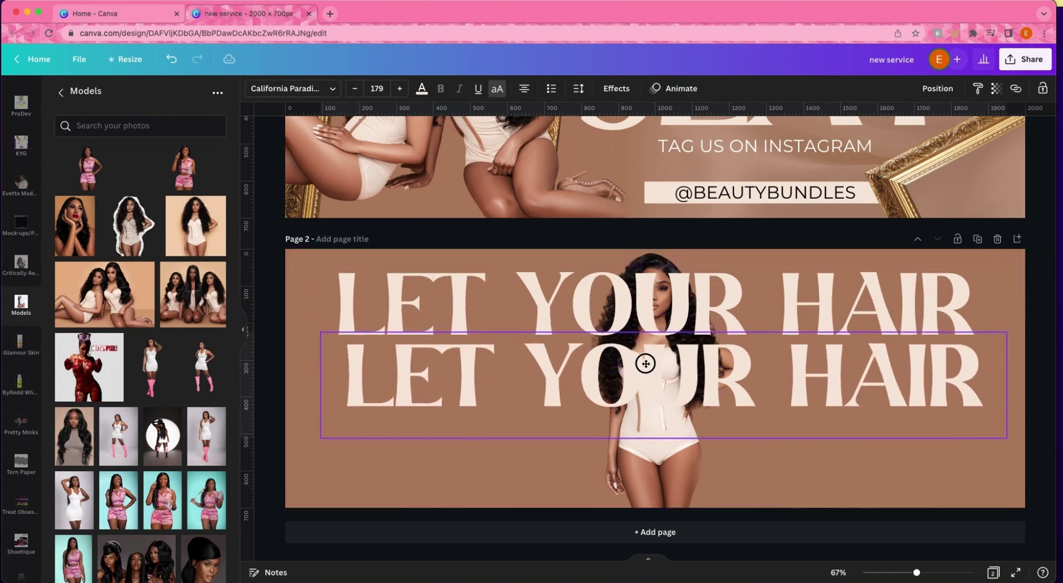
left_click(616, 88)
left_click(102, 245)
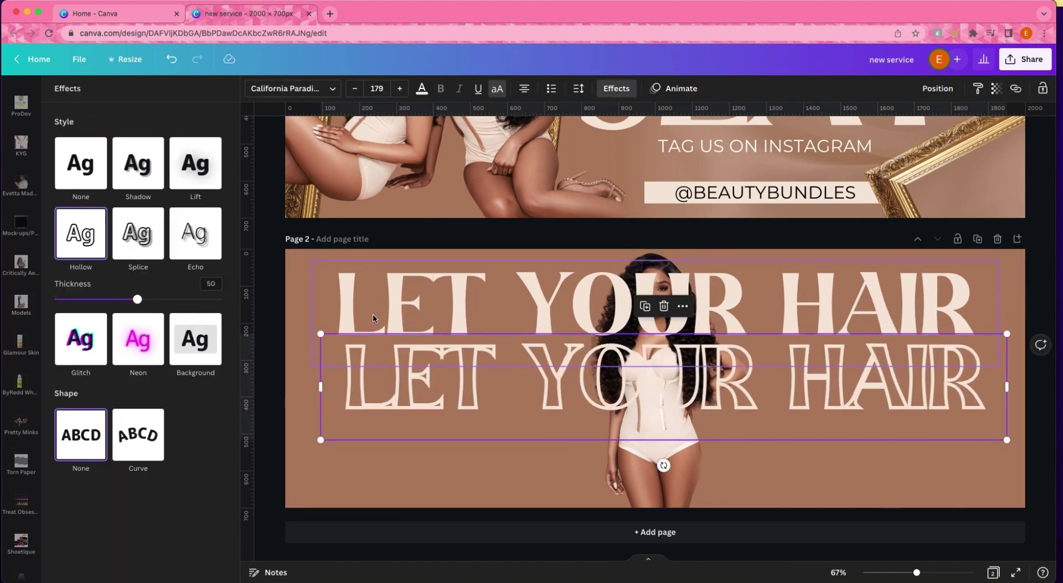
Send the solid LET YOUR HAIR heading backward so it sits behind the model
left_click(545, 321)
left_click(957, 91)
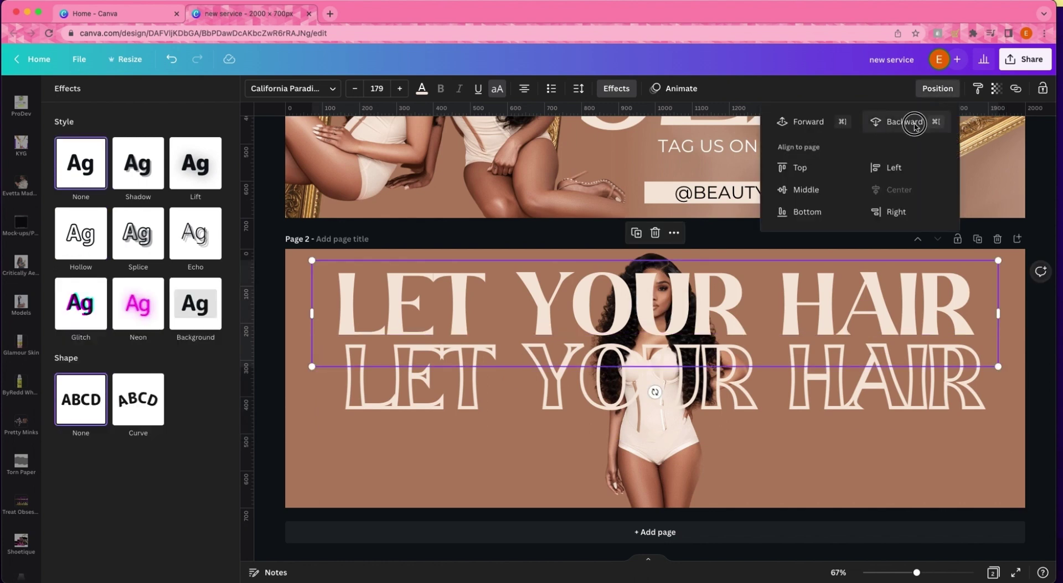
Try overlaying the hollow copy on the solid LET YOUR HAIR heading, and undo the change
left_click(602, 399)
left_click_drag(602, 400, 590, 326)
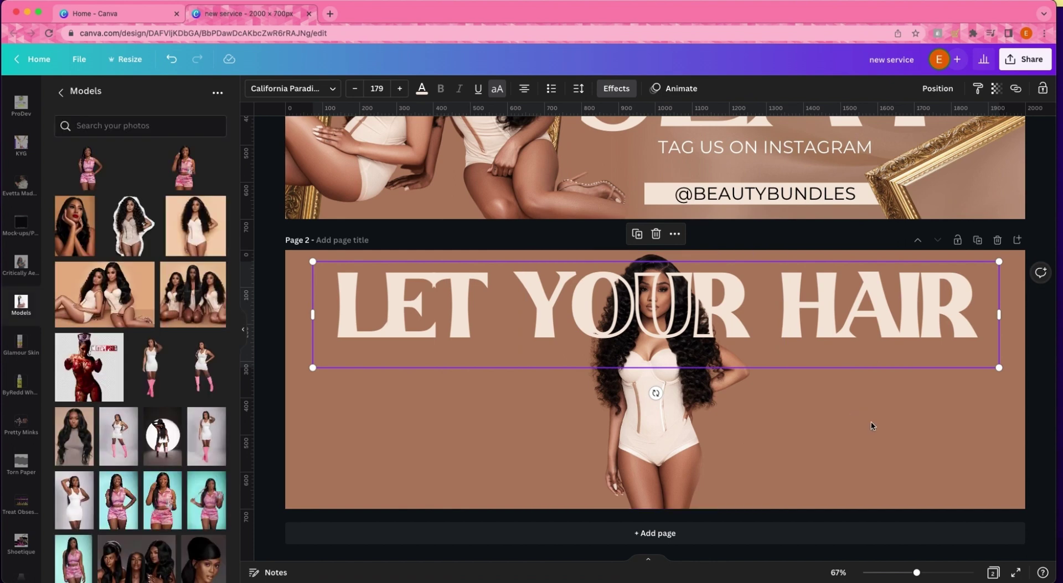
left_click_drag(894, 424, 819, 394)
key("ctrl+z")
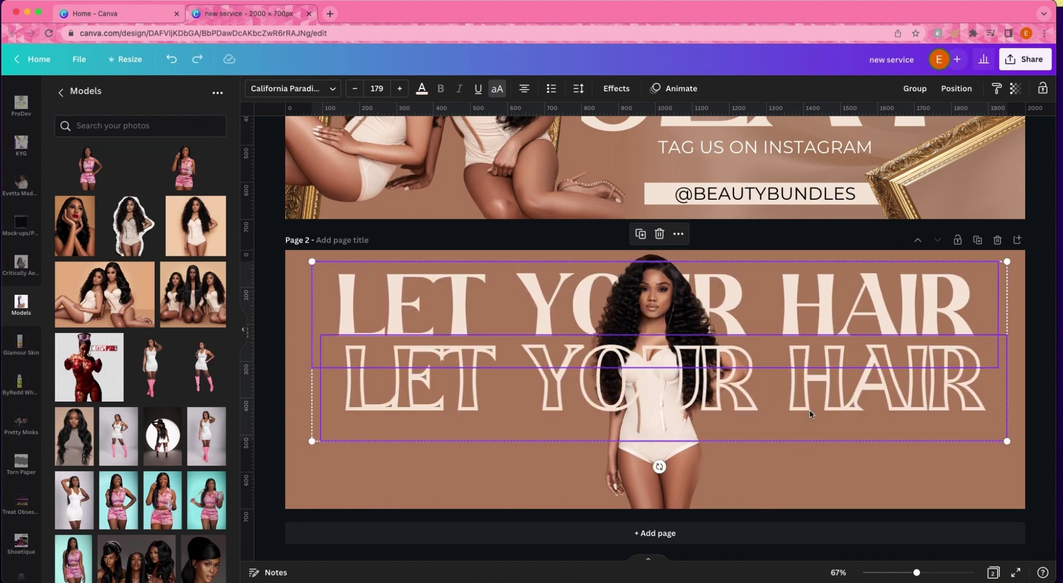
key("Delete")
key("ctrl+z")
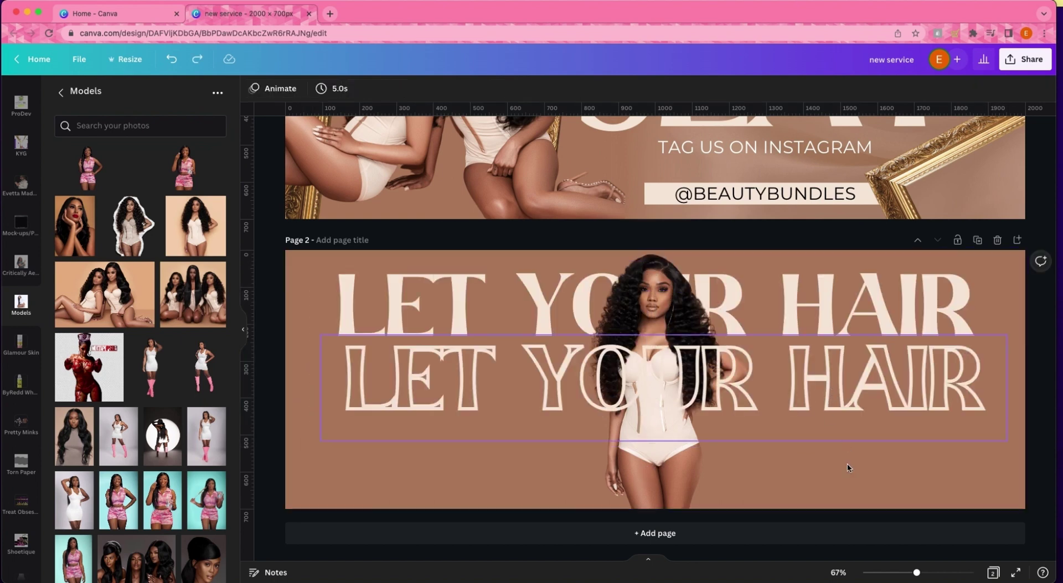
Replace the hollow heading's text with "DO THE TALKING" and widen its text box to fit one line
double_click(828, 382)
type("DO T")
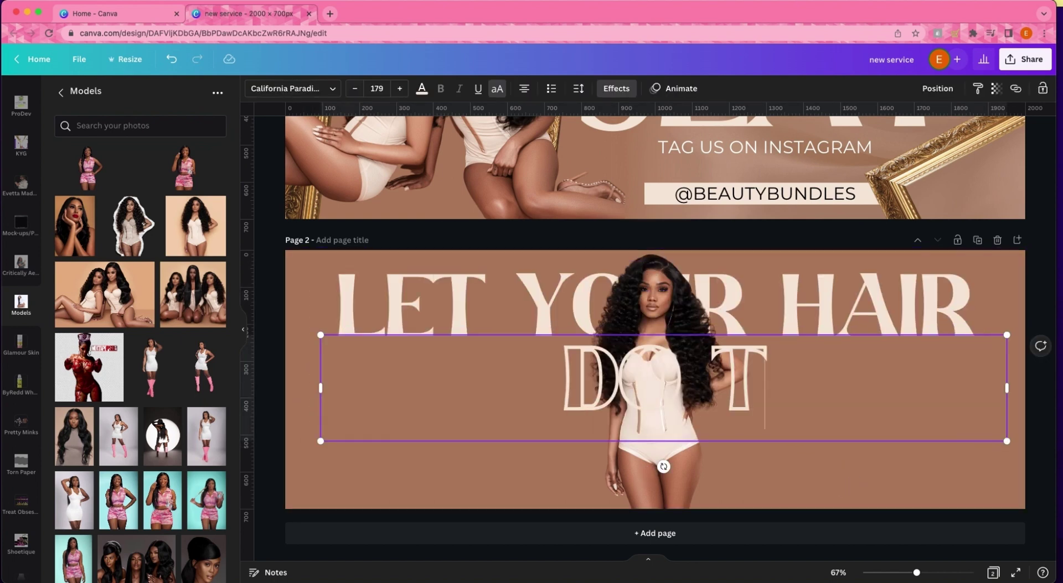
type("HE TALKING")
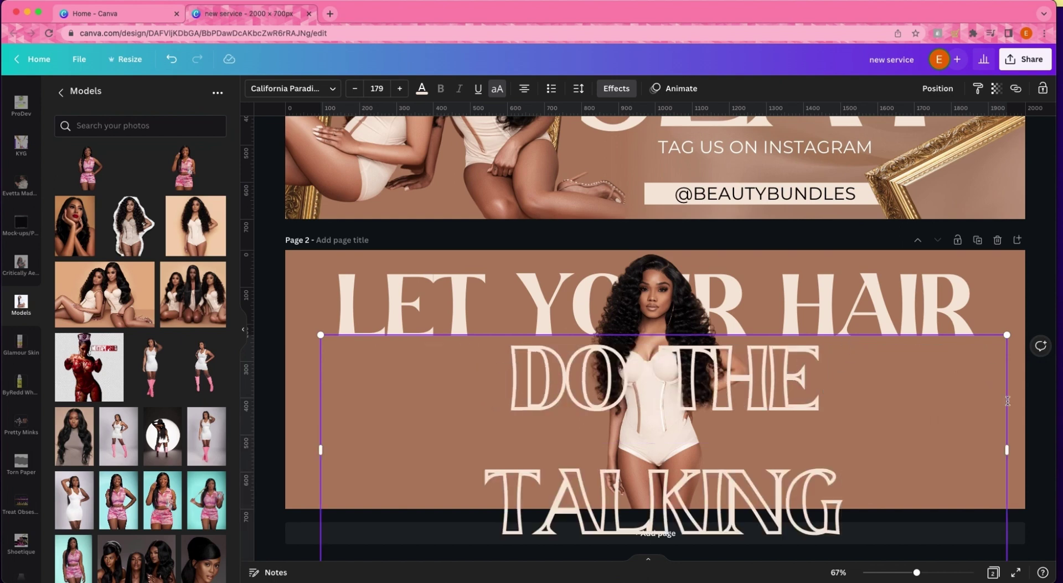
left_click_drag(1008, 451, 1025, 450)
Center the DO THE TALKING heading horizontally on page 2 and send it behind the model
left_click(938, 89)
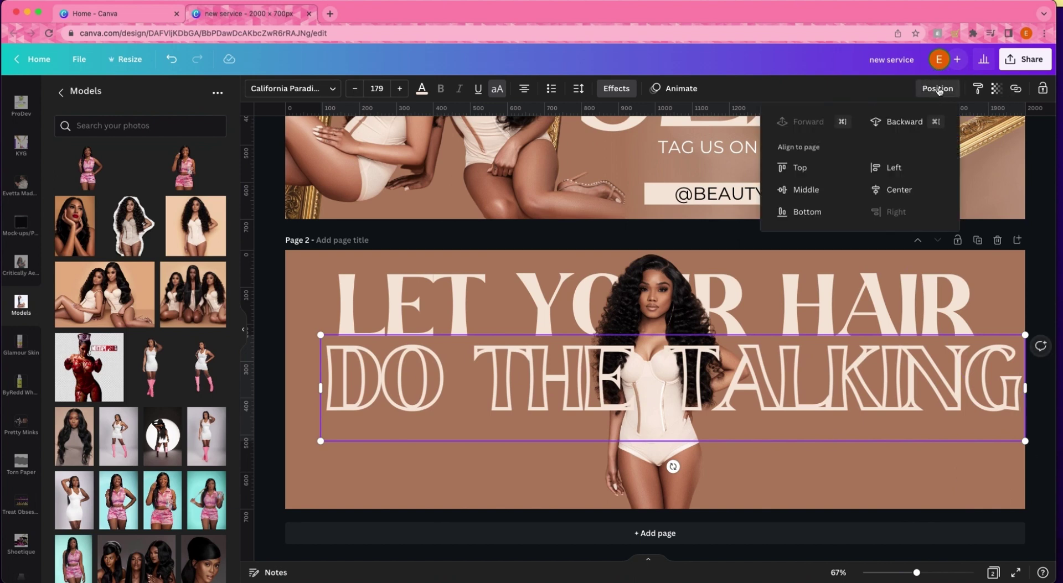
left_click(901, 190)
left_click(900, 122)
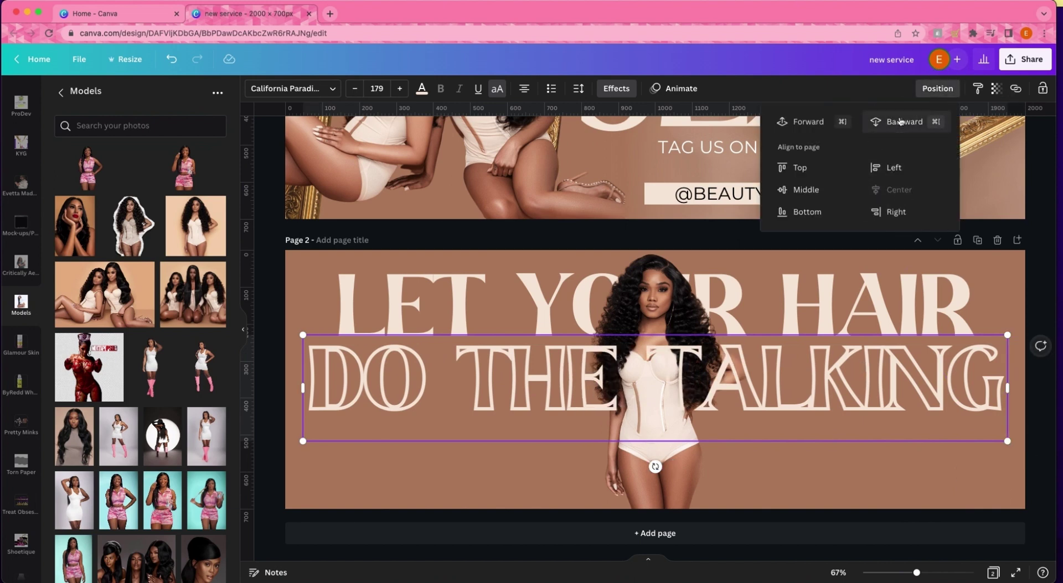
left_click(901, 121)
left_click(1030, 306)
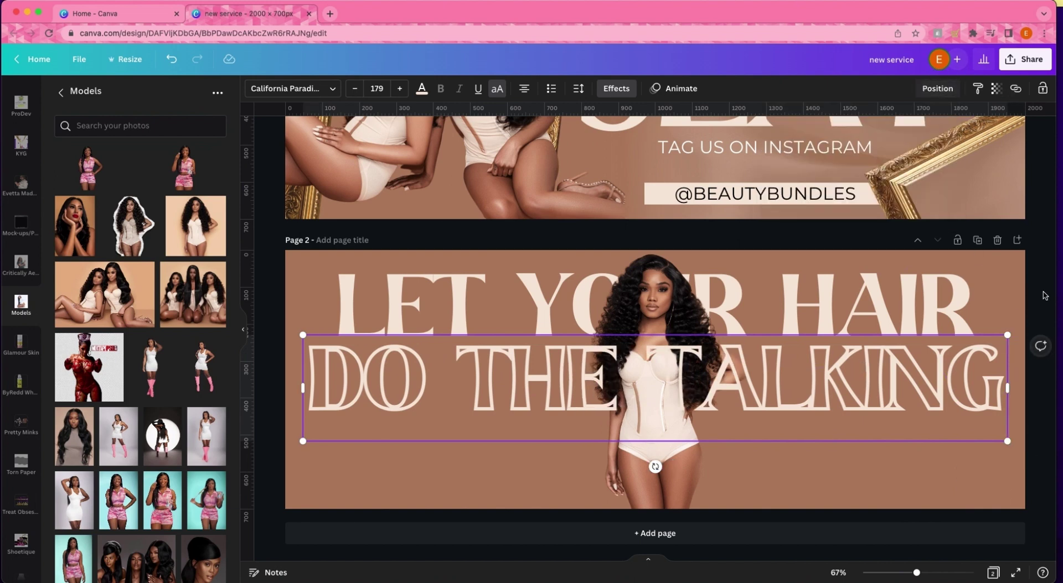
left_click(1044, 295)
Move both headings slightly up on page 2, with DO THE TALKING starting at the page's left edge
left_click(962, 313)
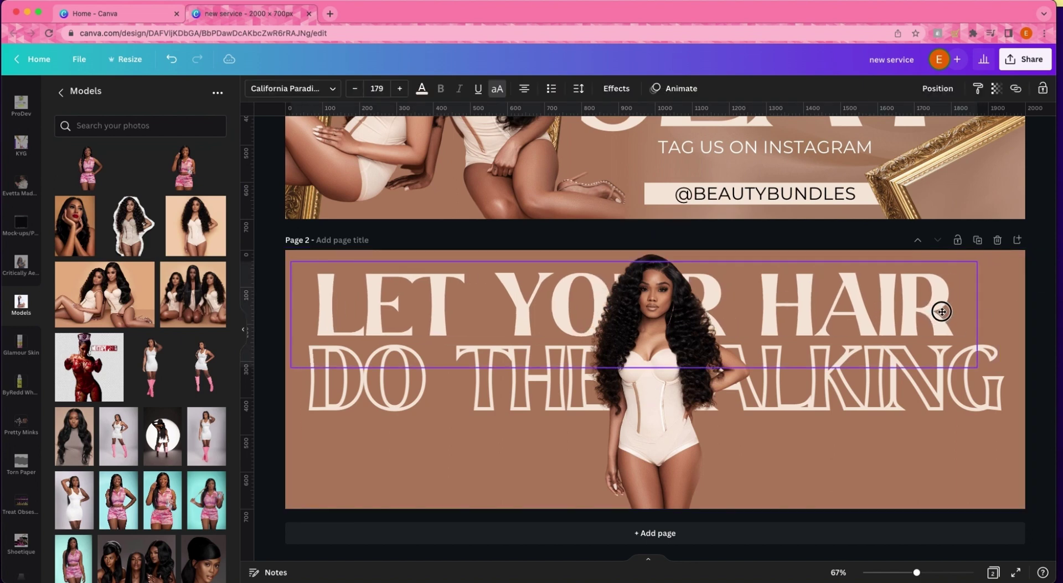
left_click_drag(963, 313, 951, 299)
left_click(993, 396)
left_click_drag(992, 396, 973, 387)
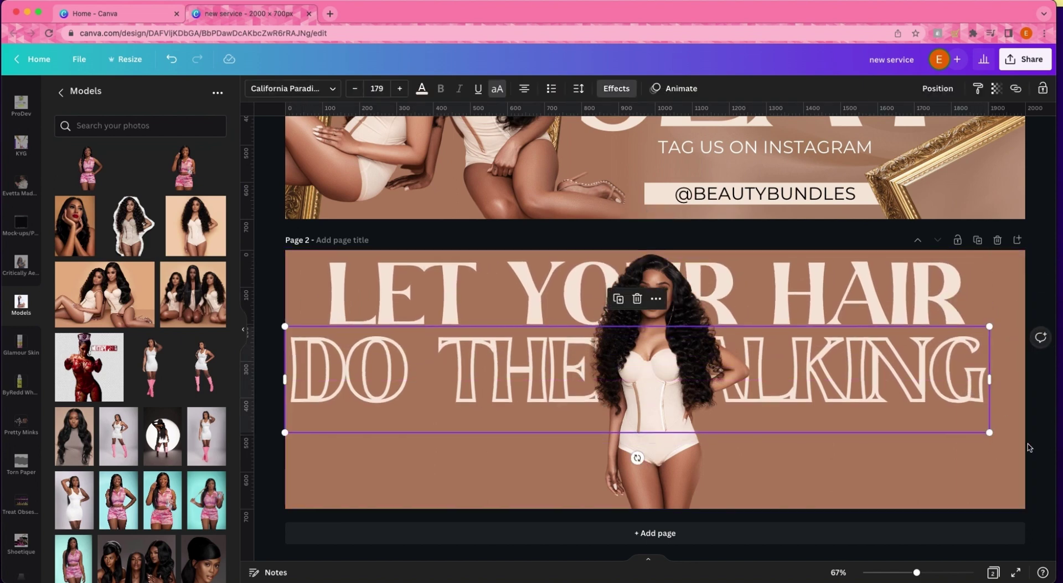
Scale DO THE TALKING to font size 189 across the full page width and color it white
left_click_drag(996, 433, 1025, 438)
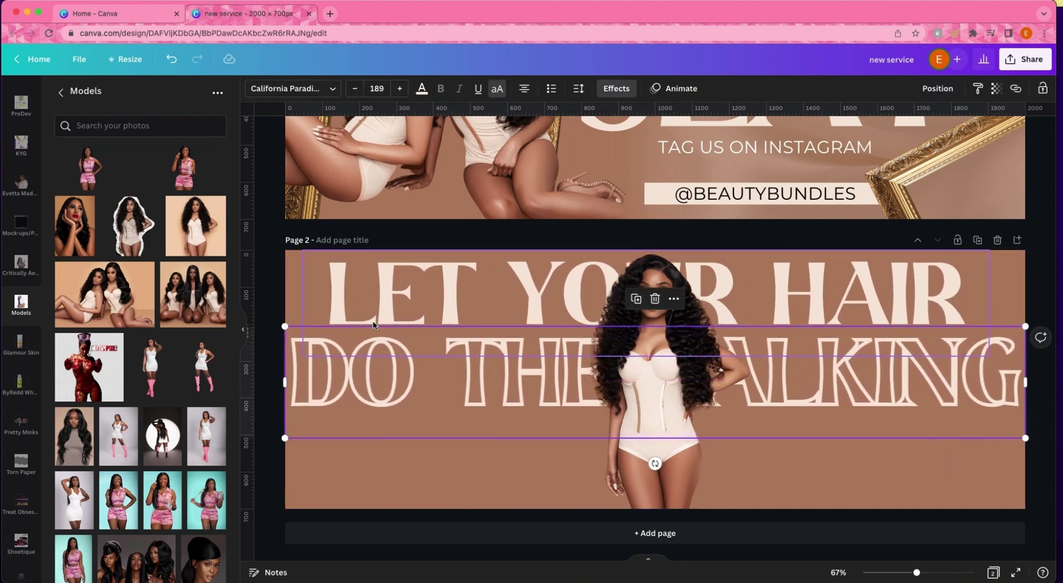
left_click(421, 89)
left_click(184, 145)
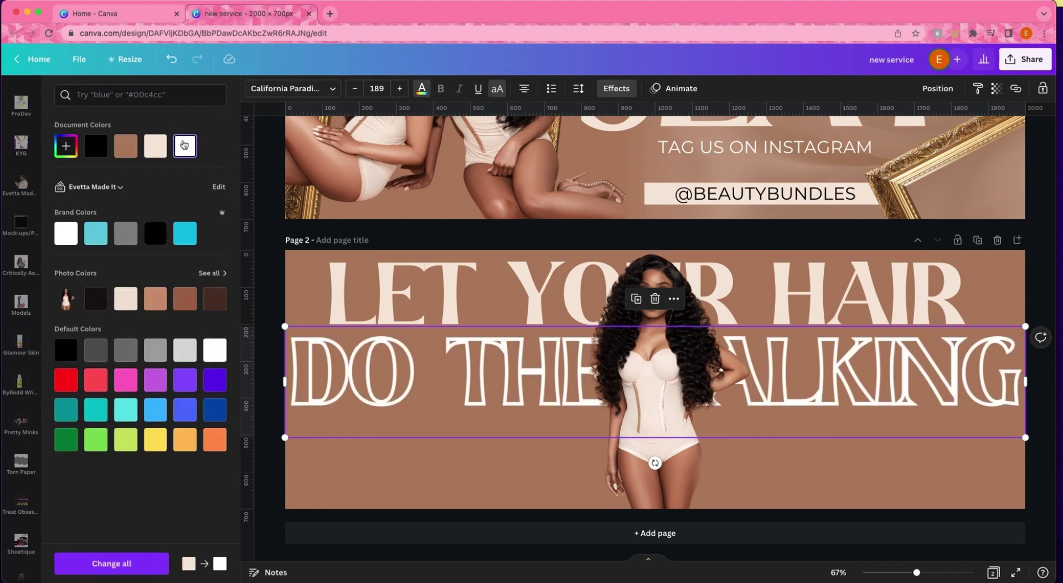
Enlarge the LET YOUR HAIR heading to font size 204 so its text box spans the full page width
left_click(425, 283)
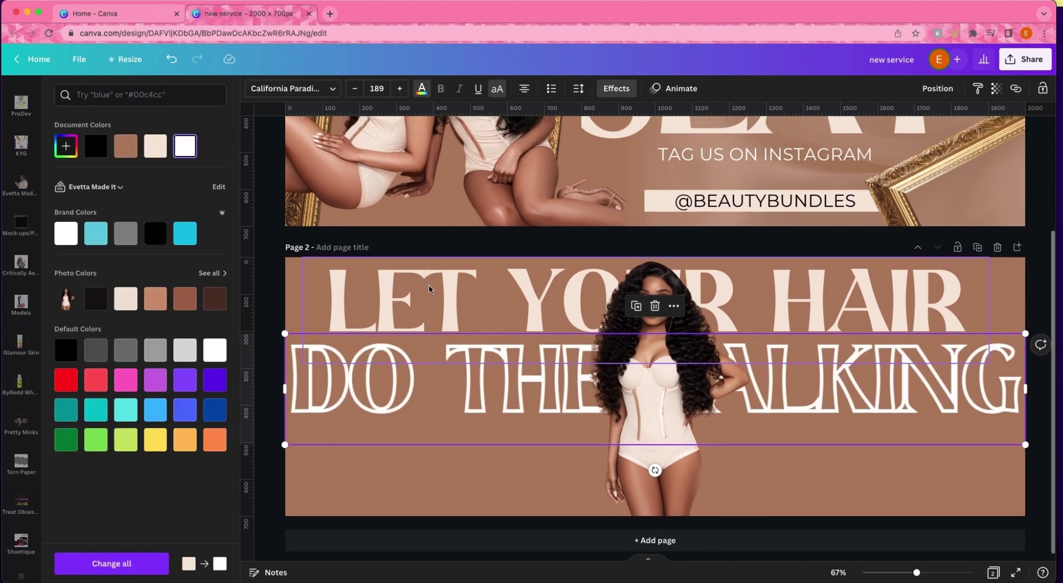
left_click(379, 87)
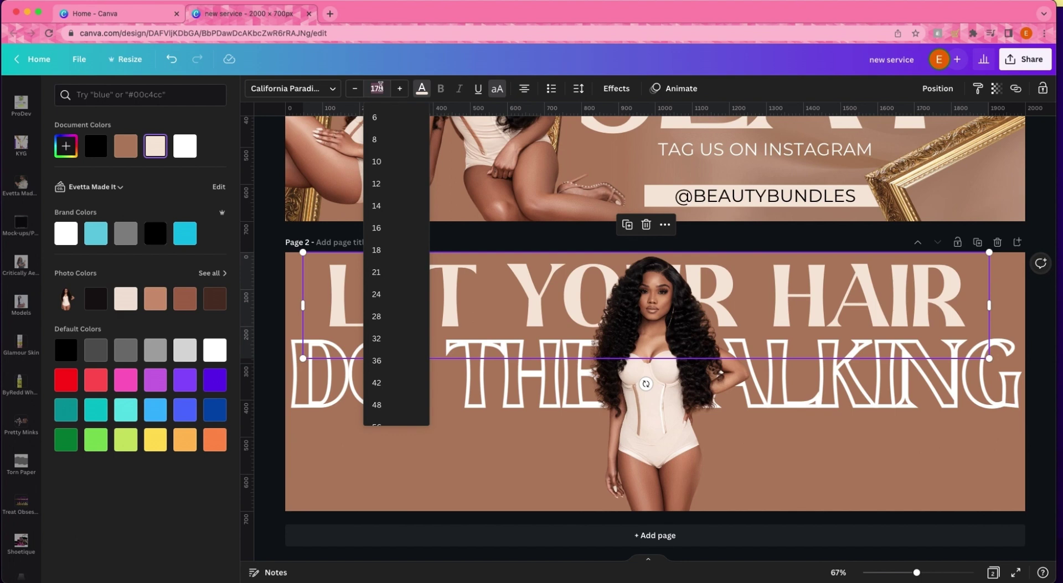
type("189")
key("Return")
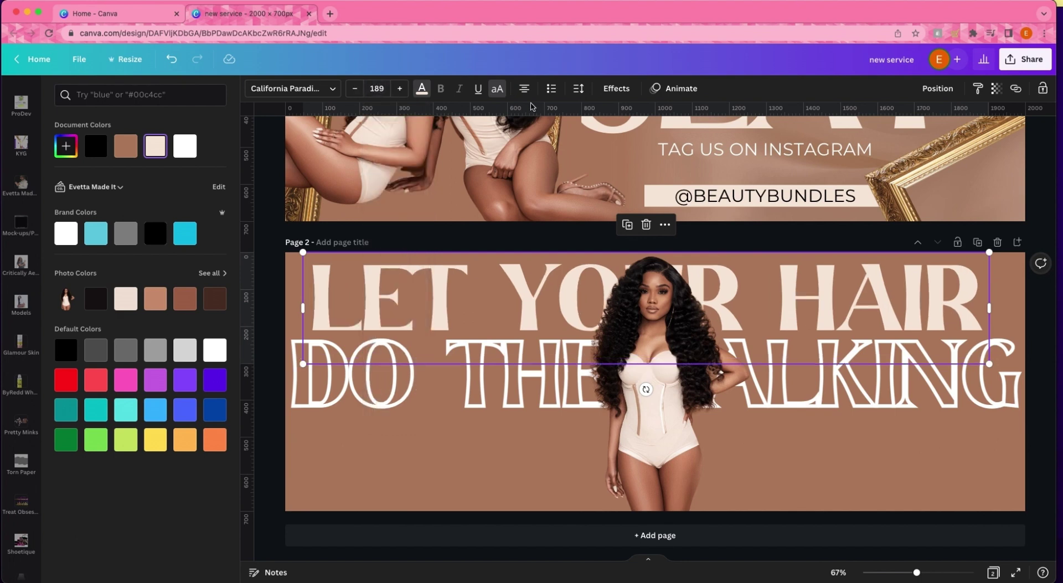
left_click_drag(299, 254, 284, 250)
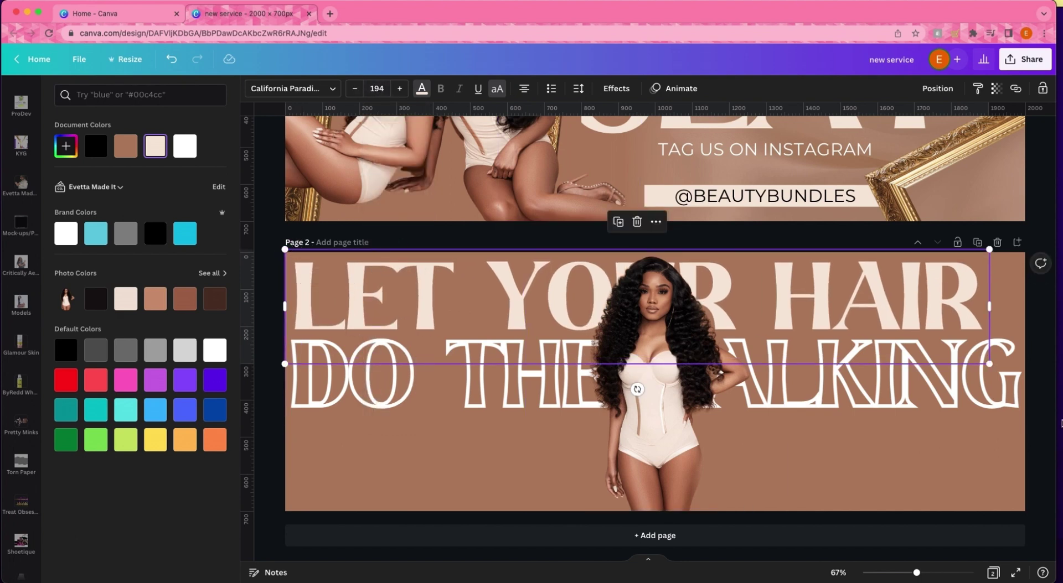
left_click_drag(991, 364, 1021, 378)
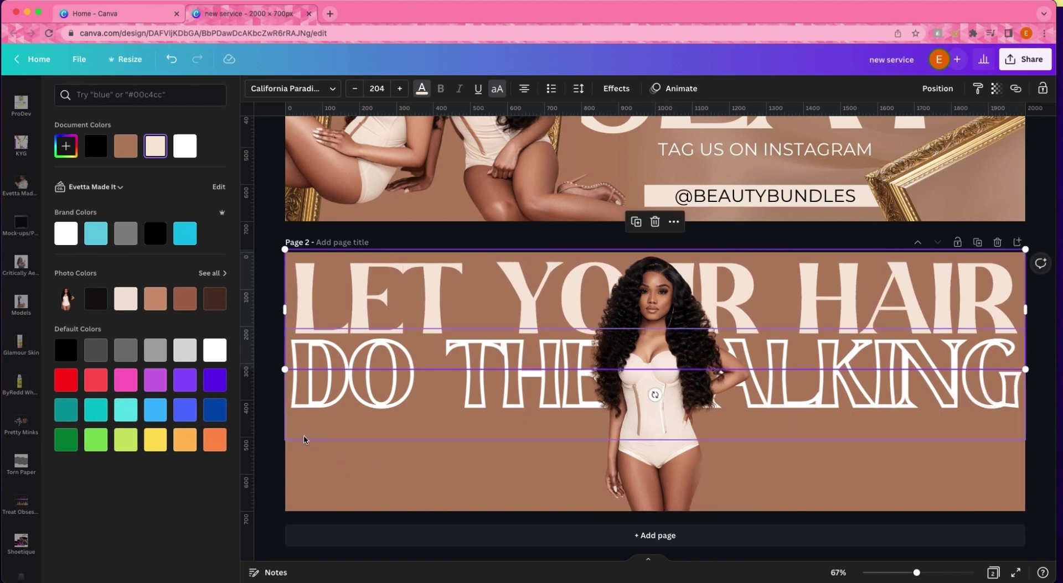
left_click(21, 301)
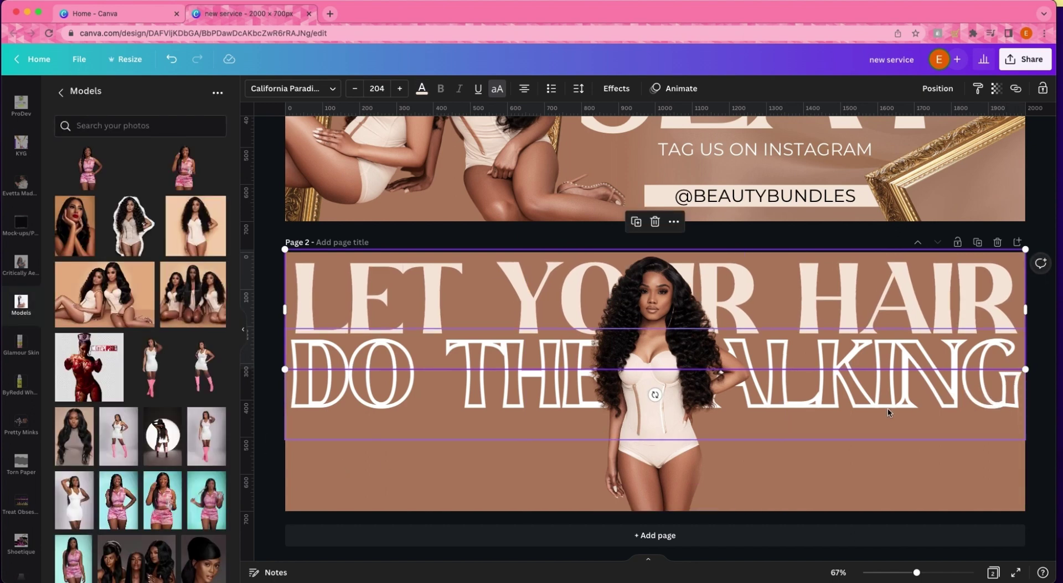
left_click(795, 471)
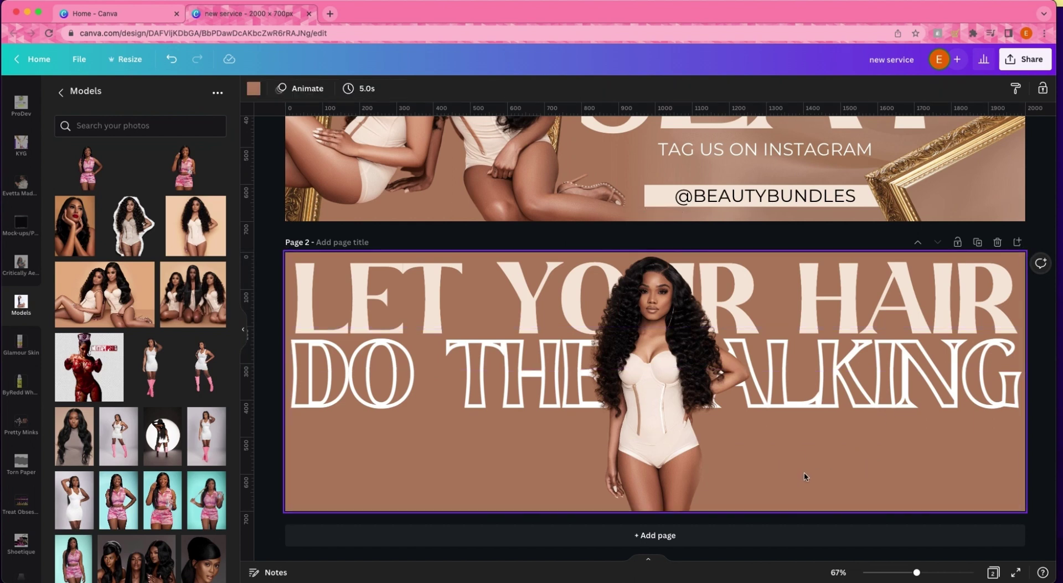
Set the letter spacing of DO THE TALKING to about 29 and refit it on one line at font size 182
left_click(492, 413)
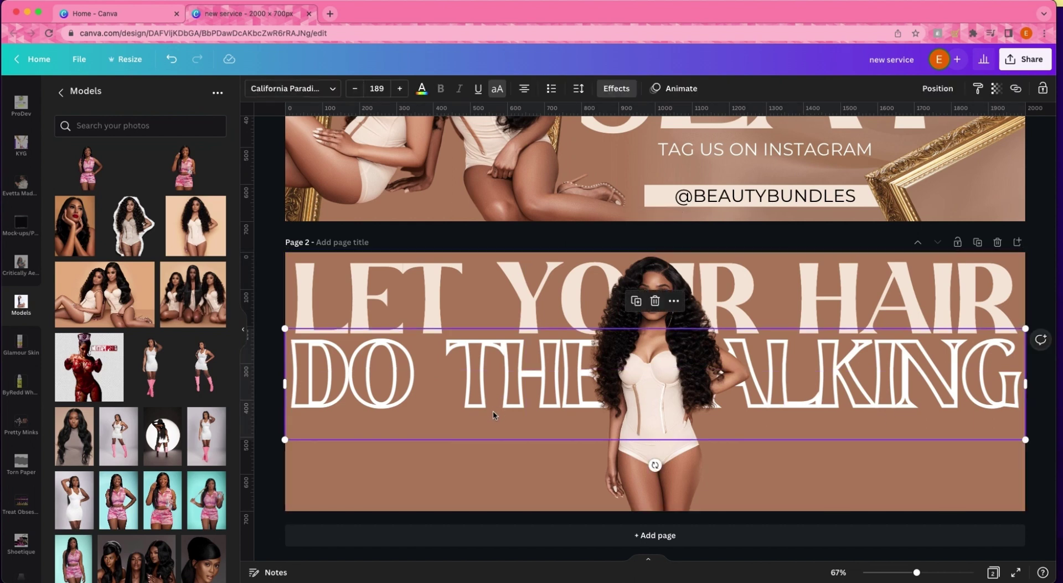
left_click(578, 89)
left_click_drag(613, 139, 619, 139)
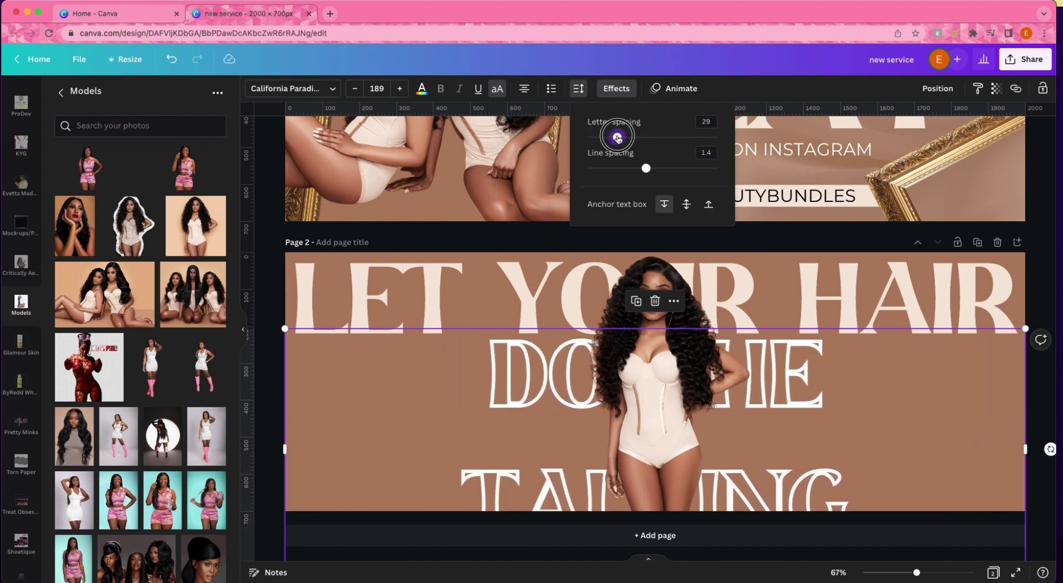
left_click_drag(284, 443, 259, 443)
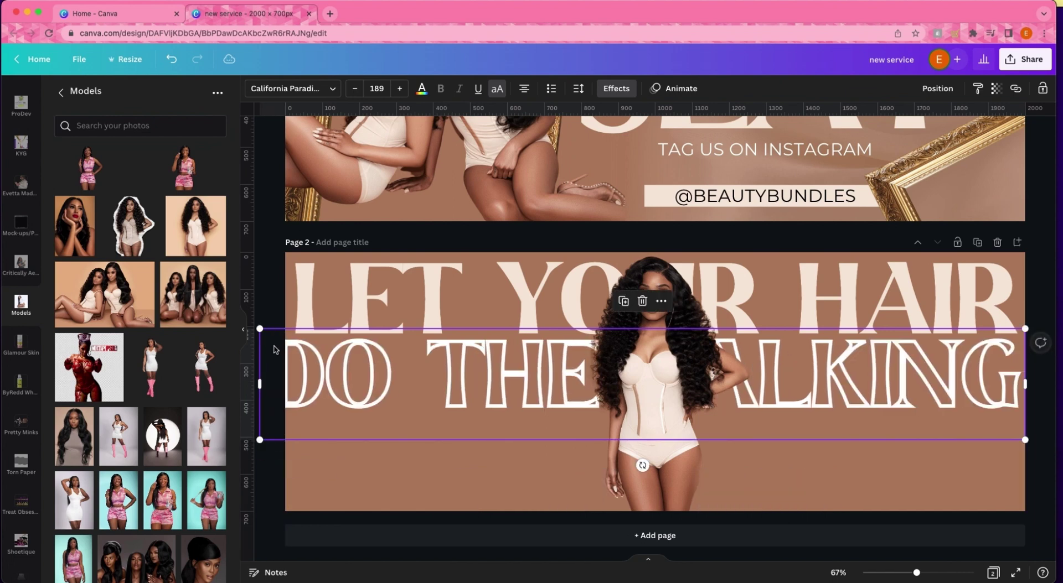
left_click_drag(267, 332, 286, 333)
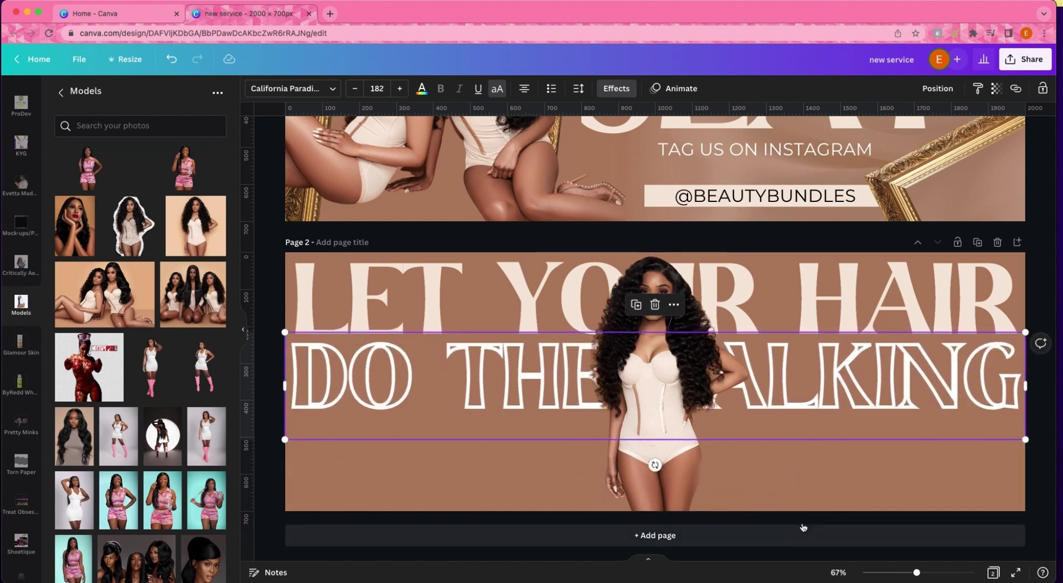
left_click(816, 505)
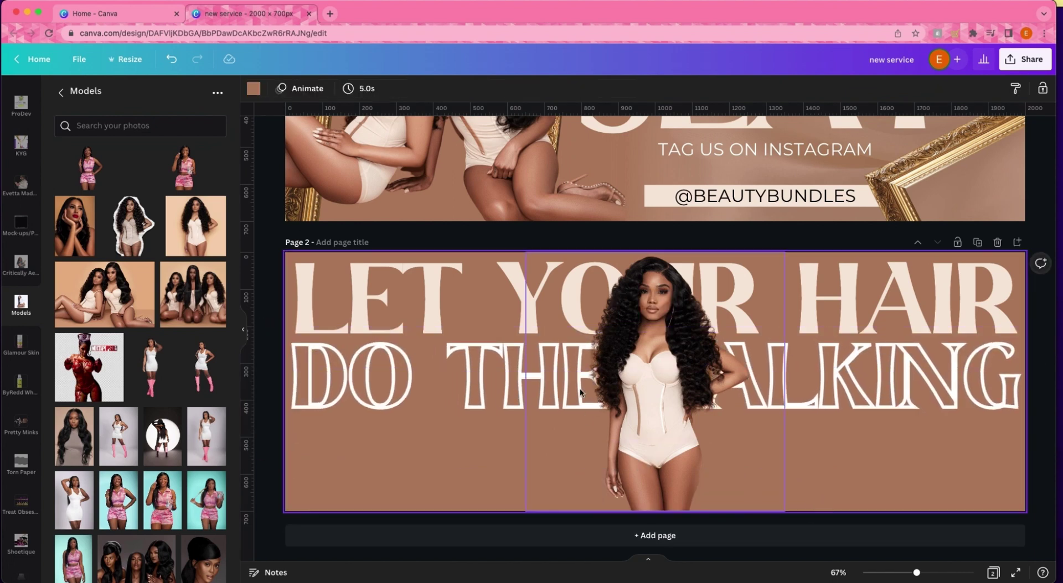
Remove the word TALKING from the hollow heading and move the remaining DO THE to the page's left edge
left_click(492, 387)
left_click(494, 386)
mouse_move(651, 383)
left_mouse_down()
mouse_move(974, 399)
mouse_move(1022, 388)
mouse_move(659, 371)
left_mouse_up()
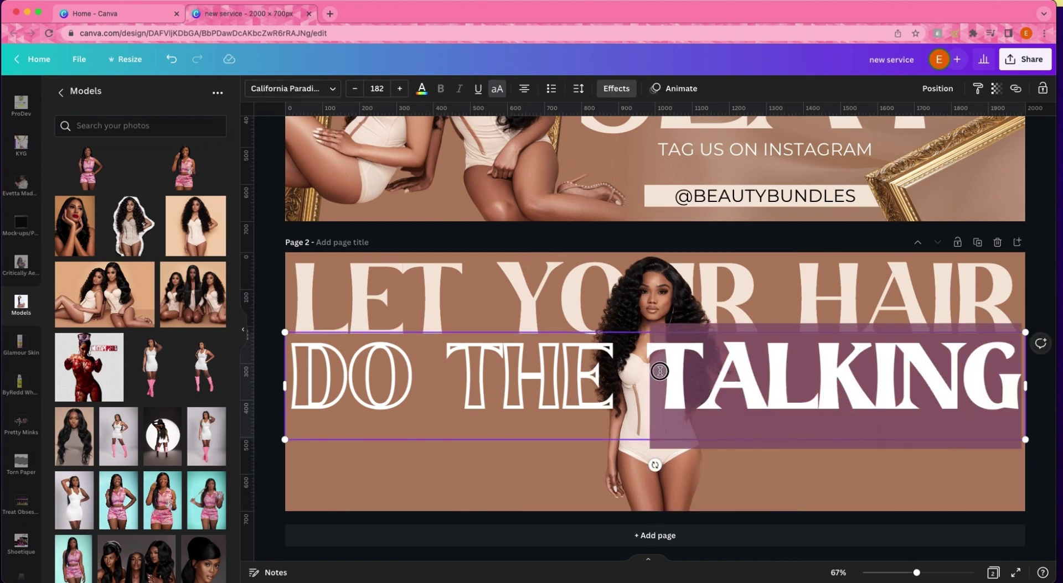
key("BackSpace")
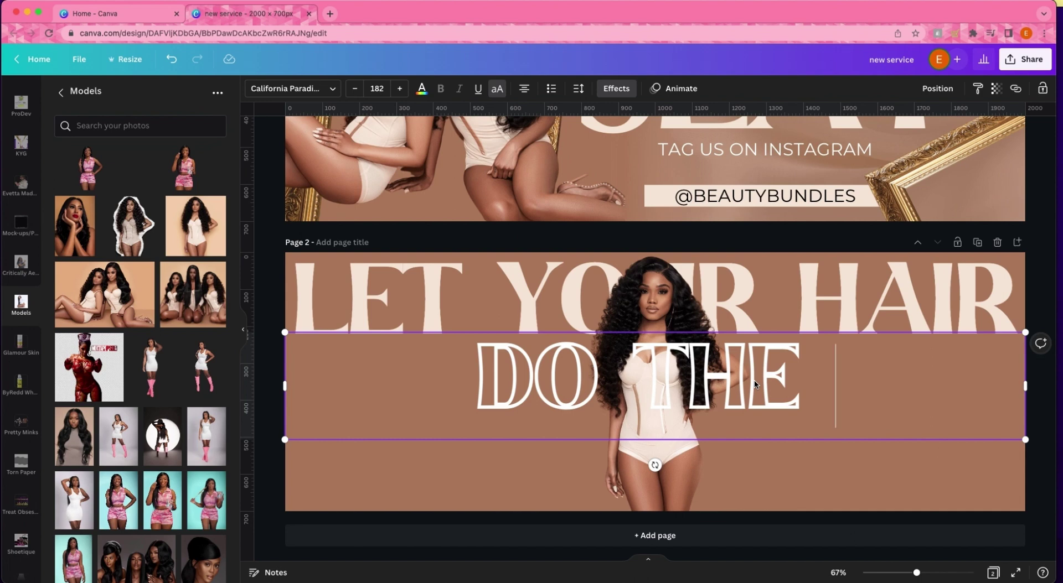
left_click(816, 461)
left_click_drag(480, 396, 308, 385)
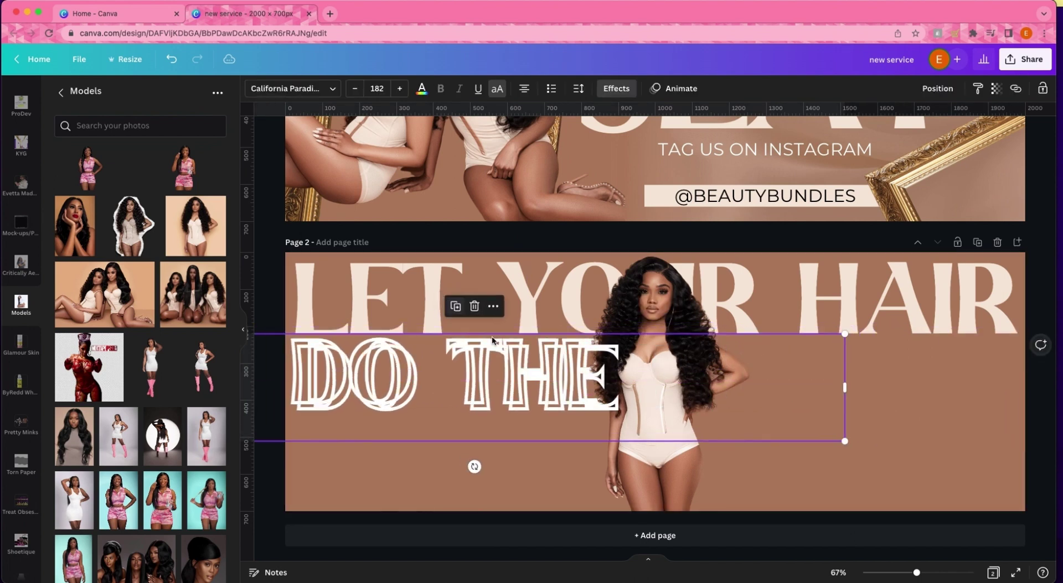
Duplicate the DO THE heading and replace the copy's text with "TALKING"
key("ctrl+d")
double_click(751, 436)
left_click_drag(880, 430, 506, 429)
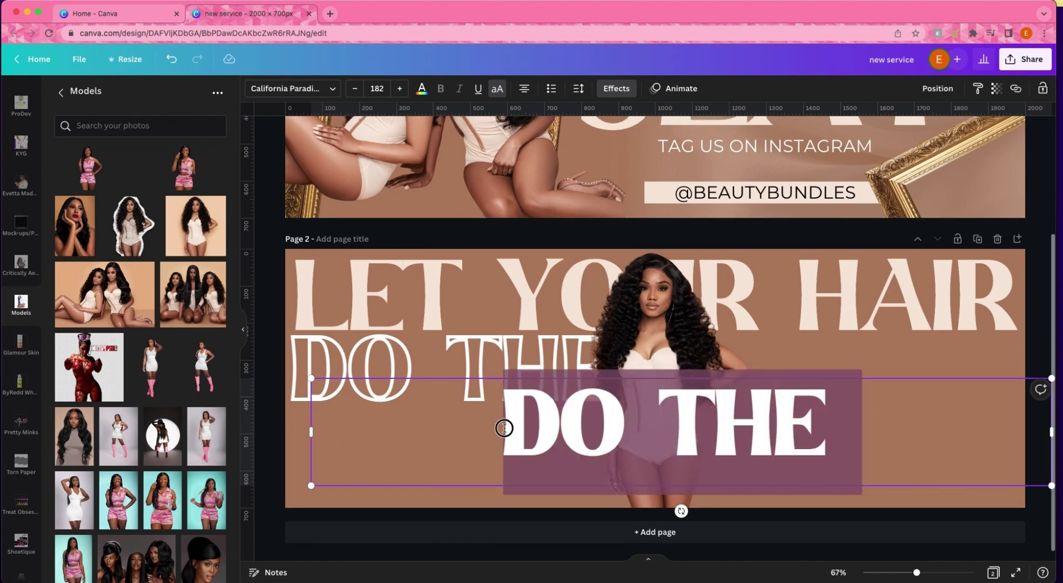
type("TALKING")
key("Escape")
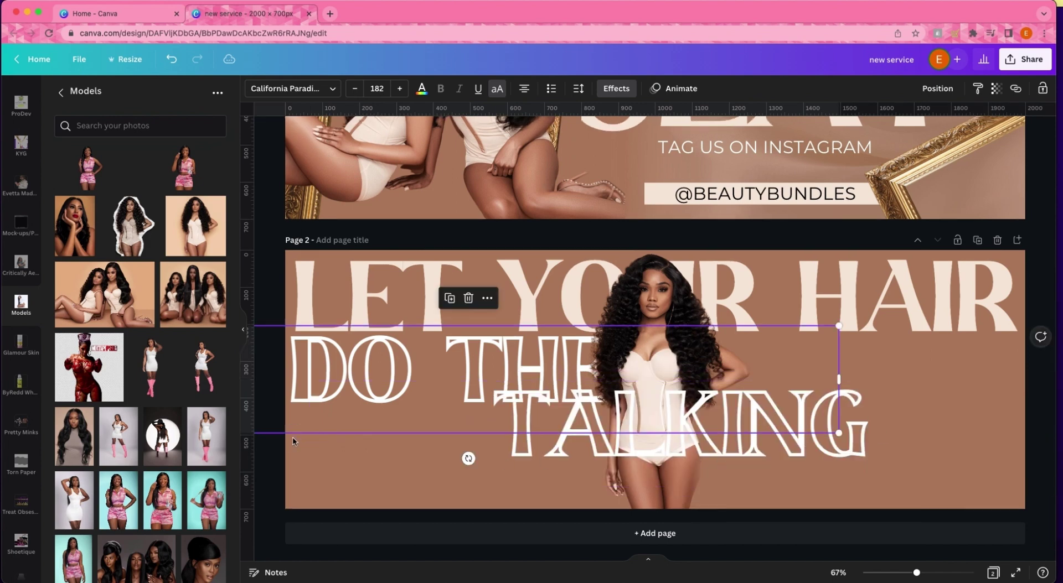
Narrow the TALKING text box and align the word with DO THE, ending at the page's right edge
left_click(719, 468)
left_click_drag(312, 434, 644, 433)
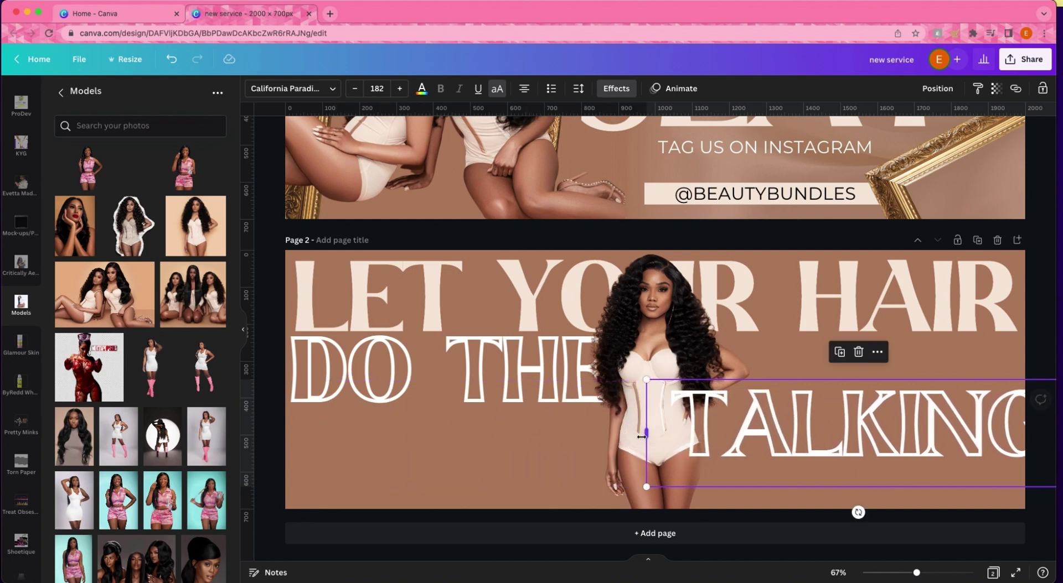
left_click_drag(793, 435, 770, 384)
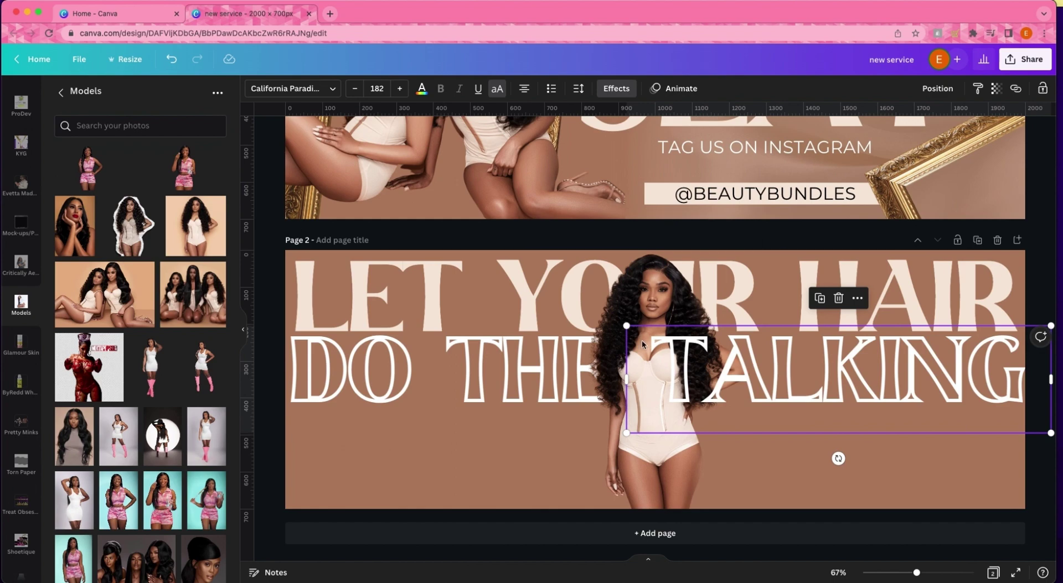
Recolor the TALKING heading with the dark brown from the photo colors and remove its Hollow effect
left_click(421, 89)
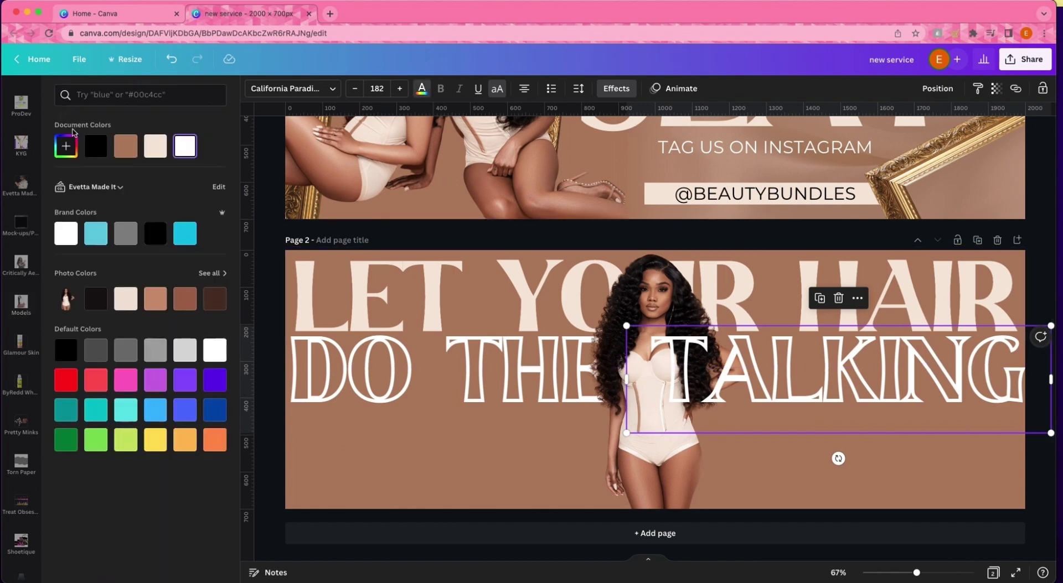
left_click(209, 299)
left_click(617, 88)
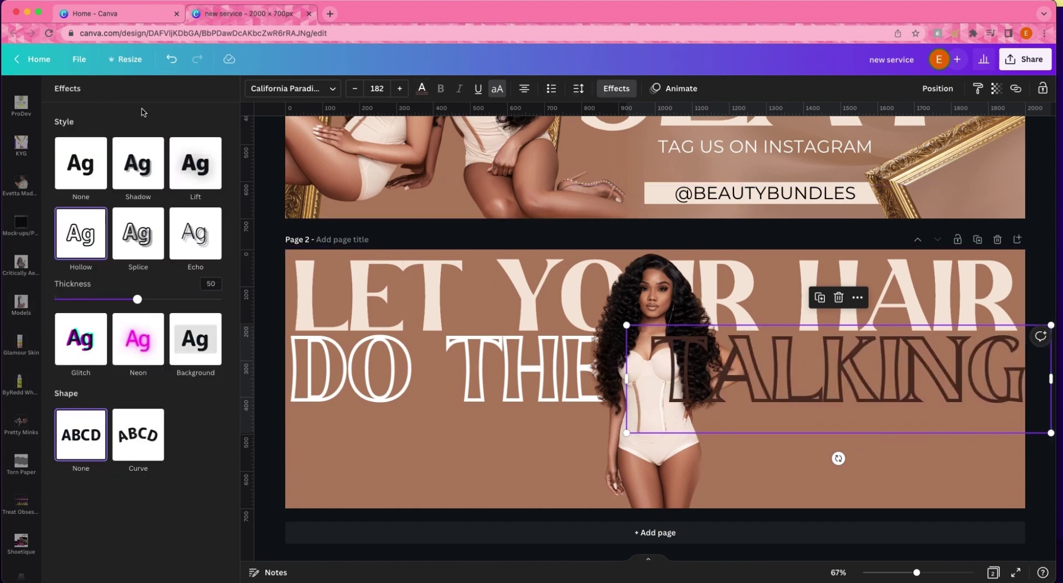
left_click(82, 151)
Recolor the DO THE heading in the same dark brown as TALKING and remove its Hollow effect
left_click(343, 368)
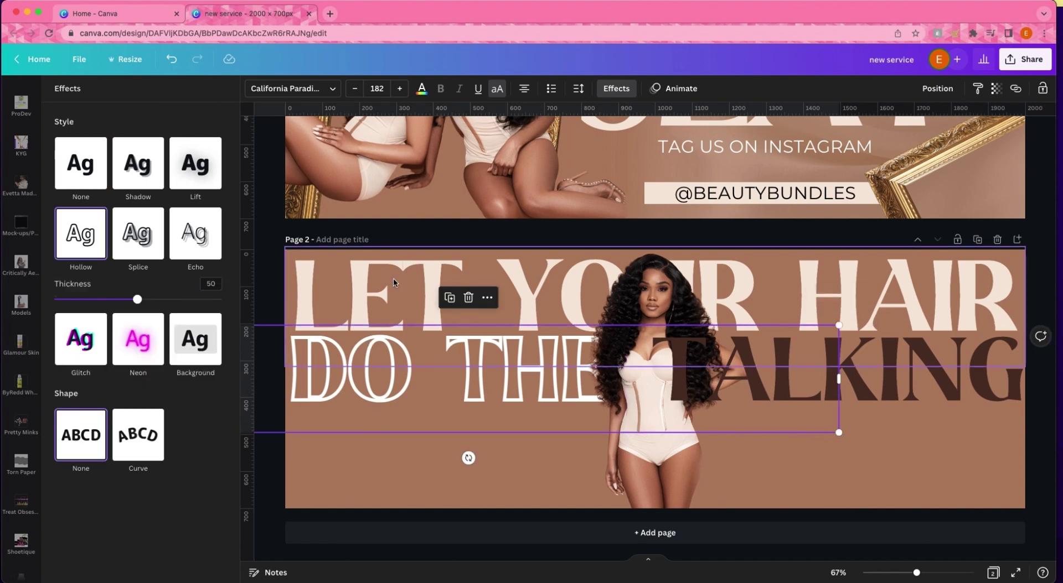
left_click(422, 88)
left_click(124, 148)
left_click(617, 89)
left_click(81, 163)
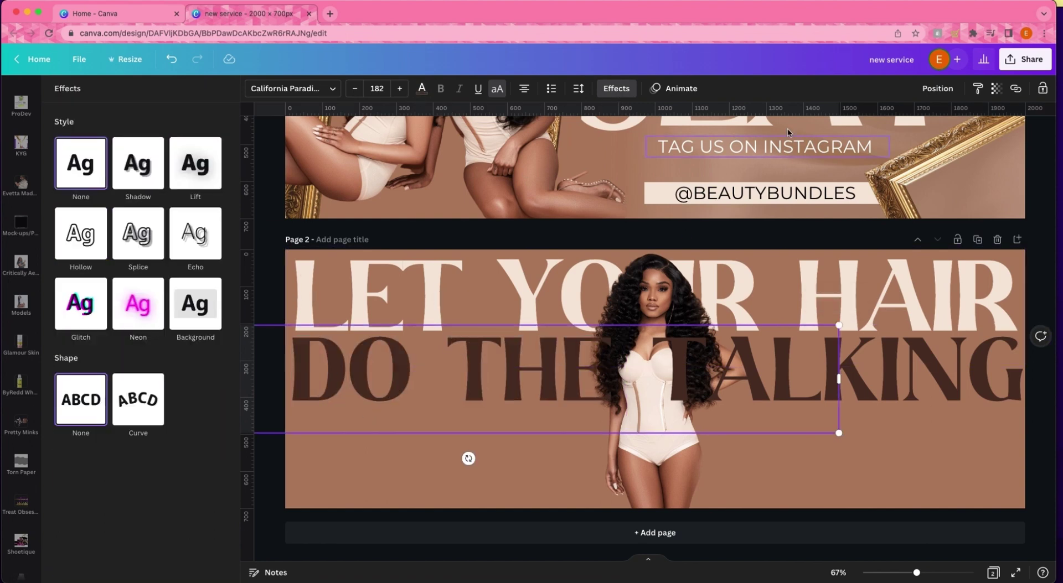
Shift the model cutout slightly left so it stands between THE and TALKING
left_click(937, 88)
key("Escape")
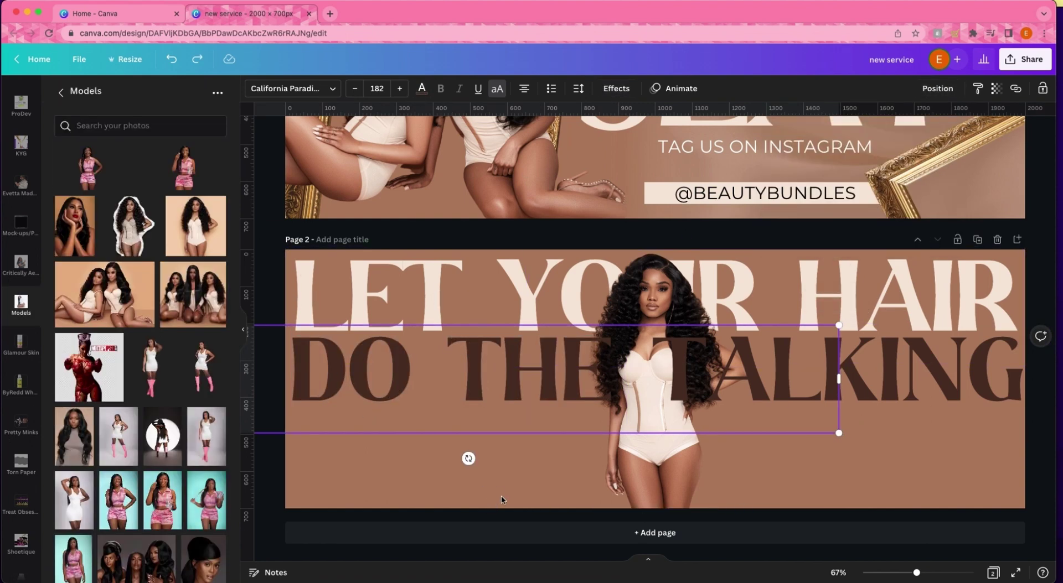
key("super+z")
key("super+shift+z")
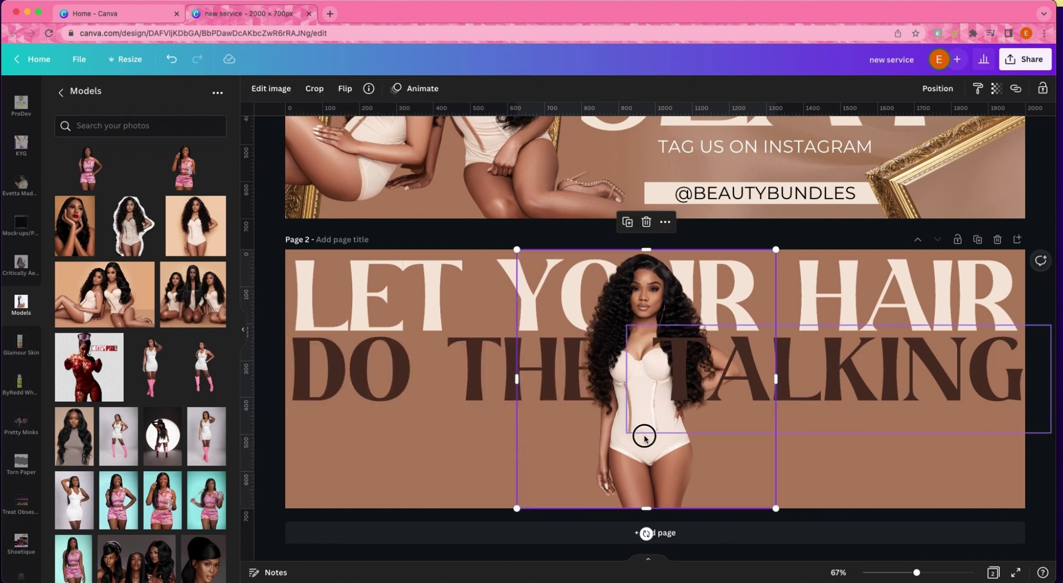
left_click_drag(643, 437, 625, 463)
Edit the DO THE heading to close up the space between its two words
left_click(465, 403)
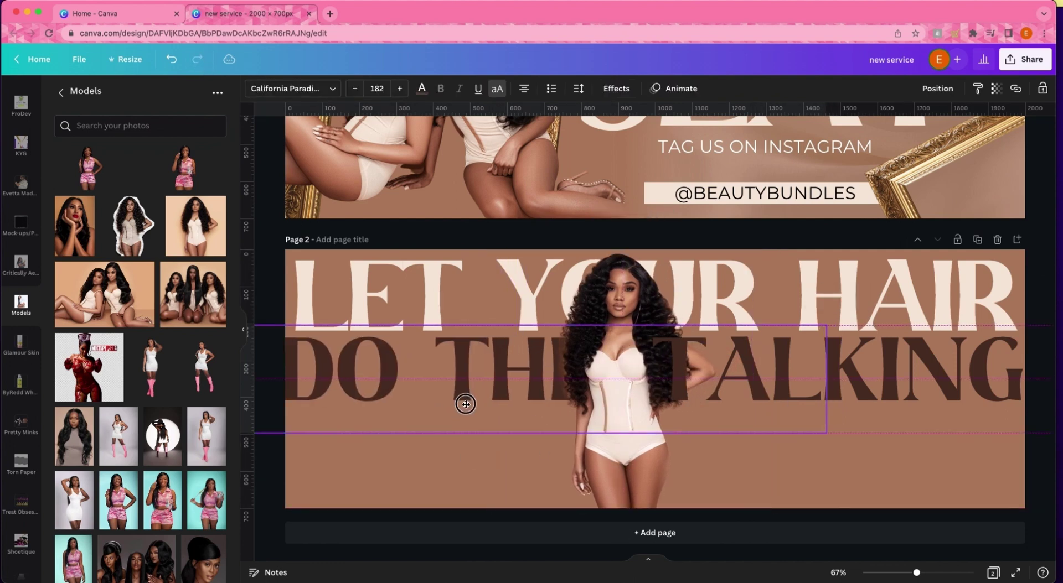
double_click(456, 396)
left_click(440, 396)
key("Delete")
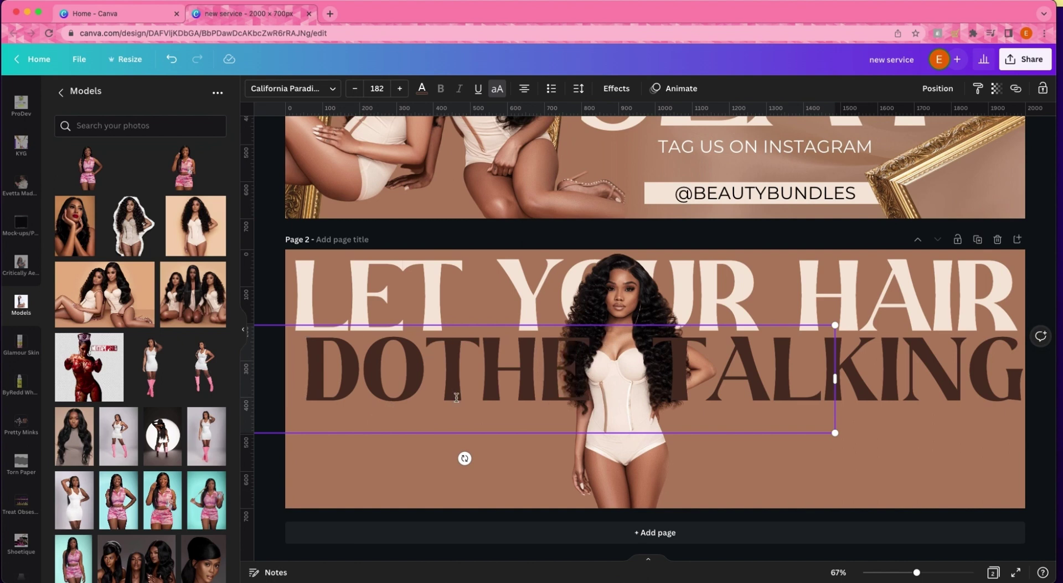
key("alt+shift+Right")
key("BackSpace")
Separate DO and THE into two text boxes and set THE close beside DO, partly behind the model
left_click_drag(834, 379, 477, 398)
key("super+z")
key("super+z")
key("super+z")
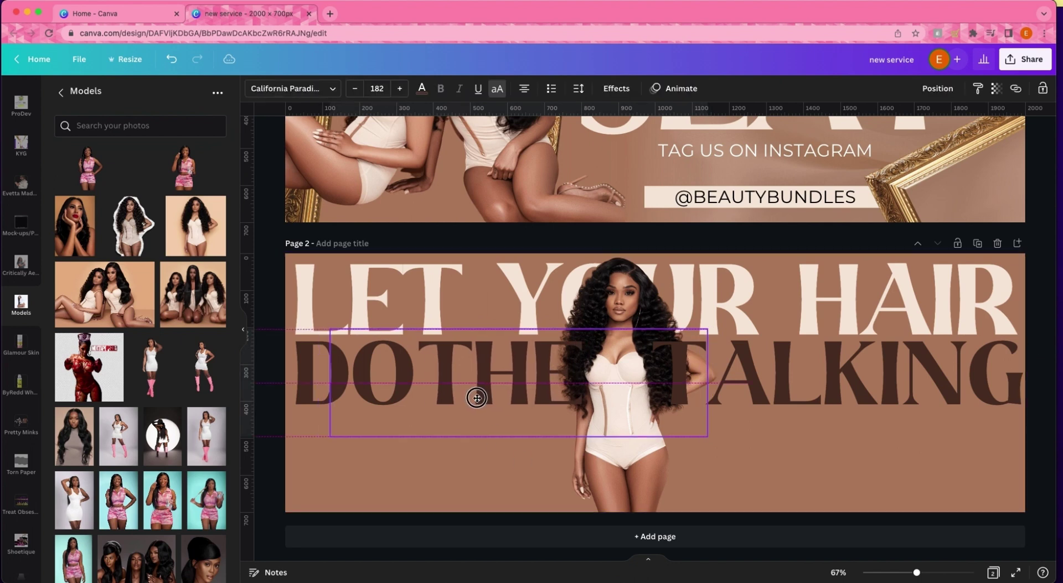
left_click(937, 89)
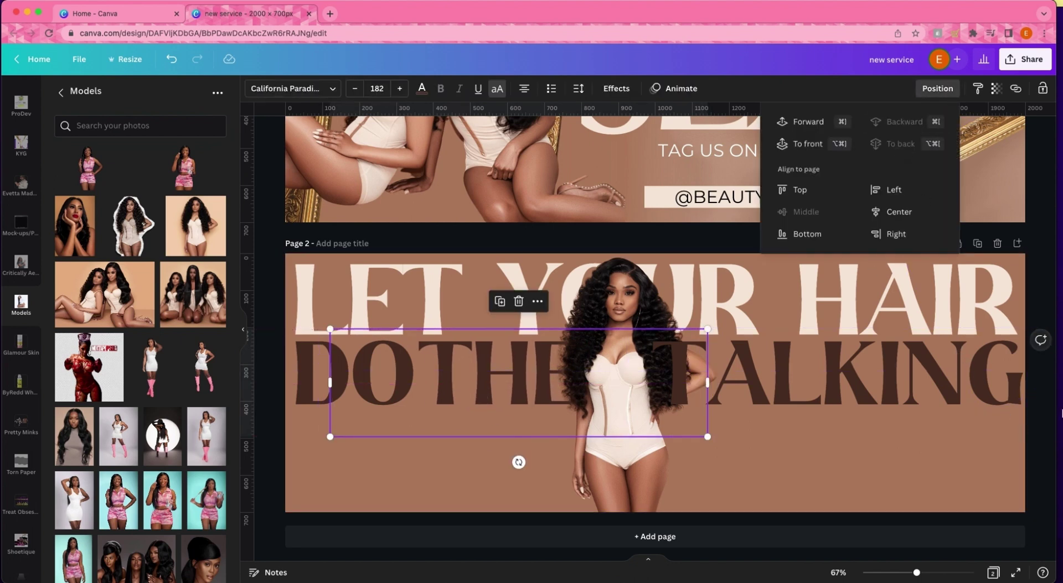
left_click(930, 403)
left_click(975, 459)
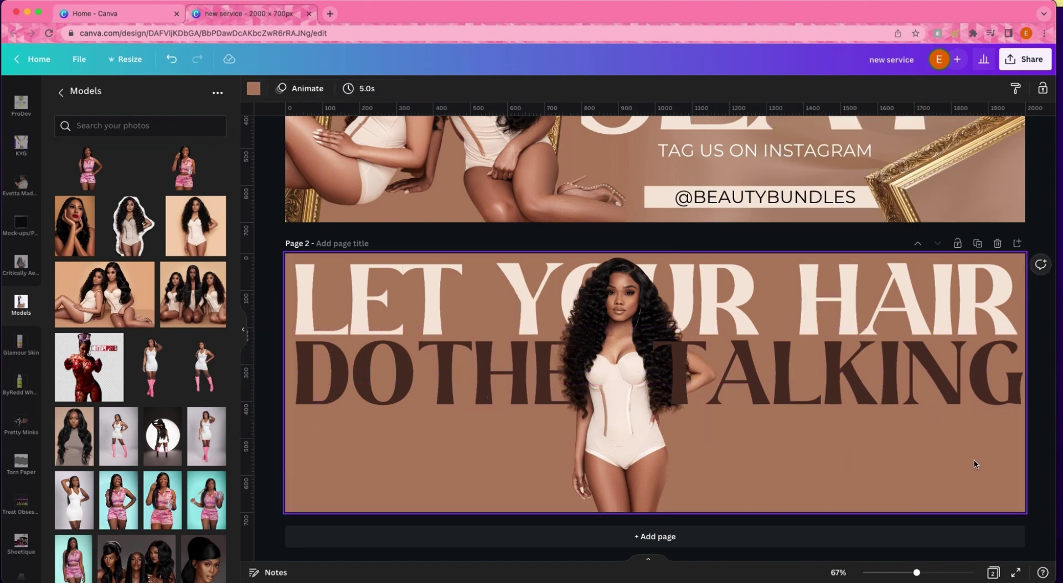
left_click(934, 434)
left_click(935, 443)
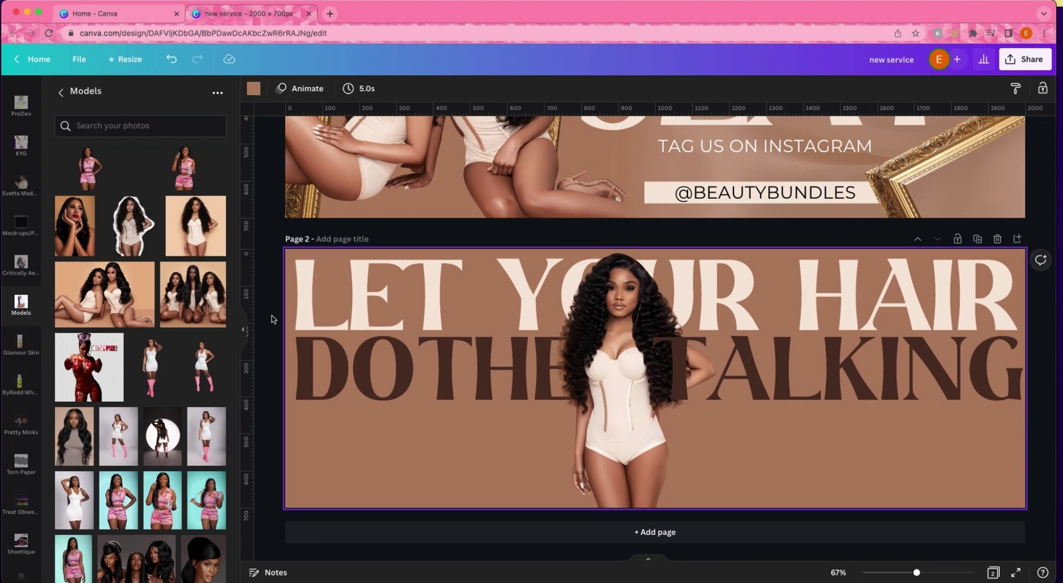
Try to duplicate both heading lines and place the copies below the originals, then undo the duplication
left_click(376, 278)
key("ctrl+d")
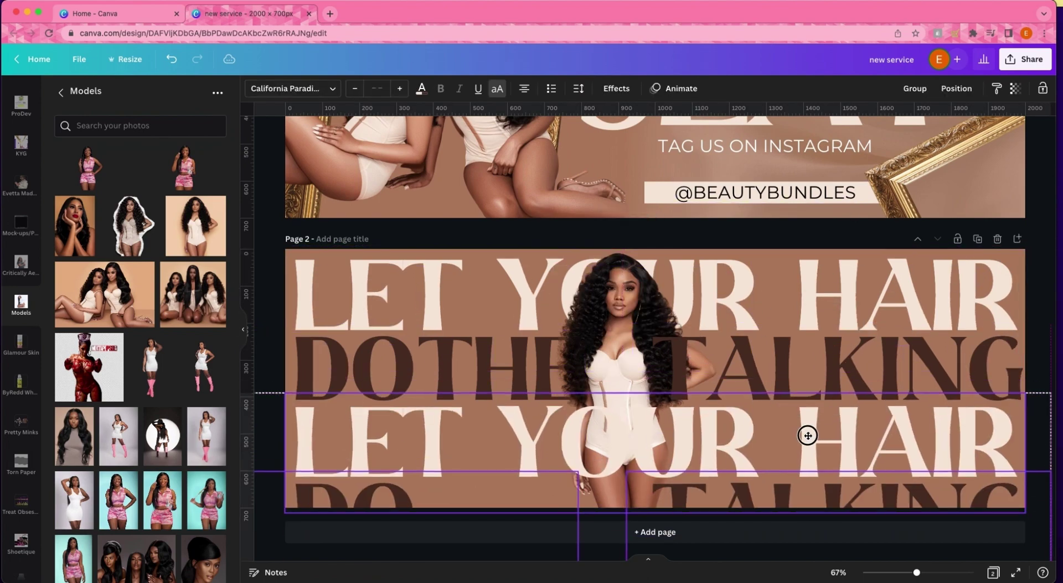
left_click_drag(807, 434, 807, 401)
left_click(956, 88)
left_click(847, 142)
left_click(790, 206)
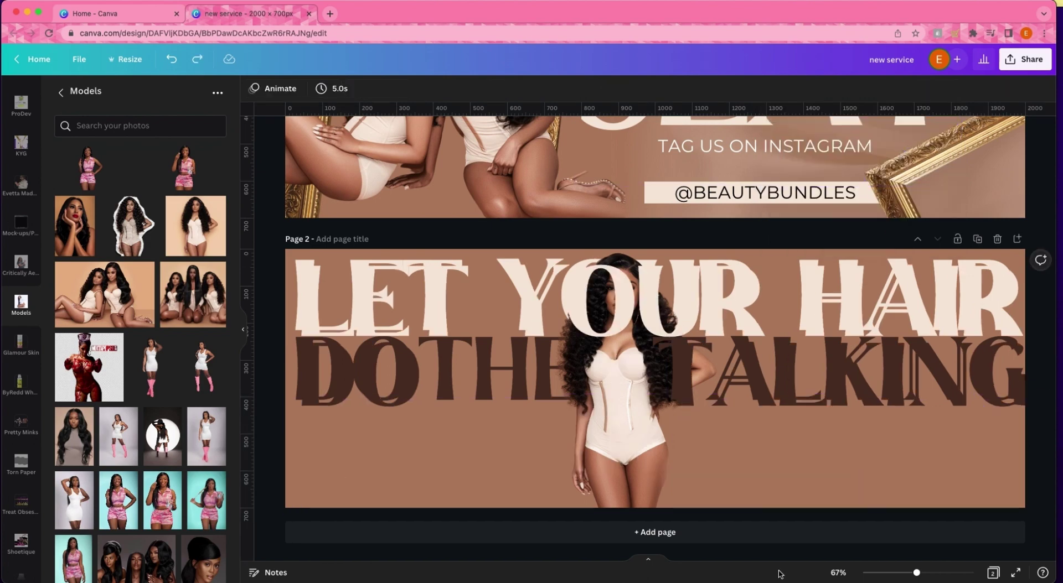
mouse_move(481, 348)
left_mouse_down()
mouse_move(514, 389)
mouse_move(480, 347)
left_mouse_up()
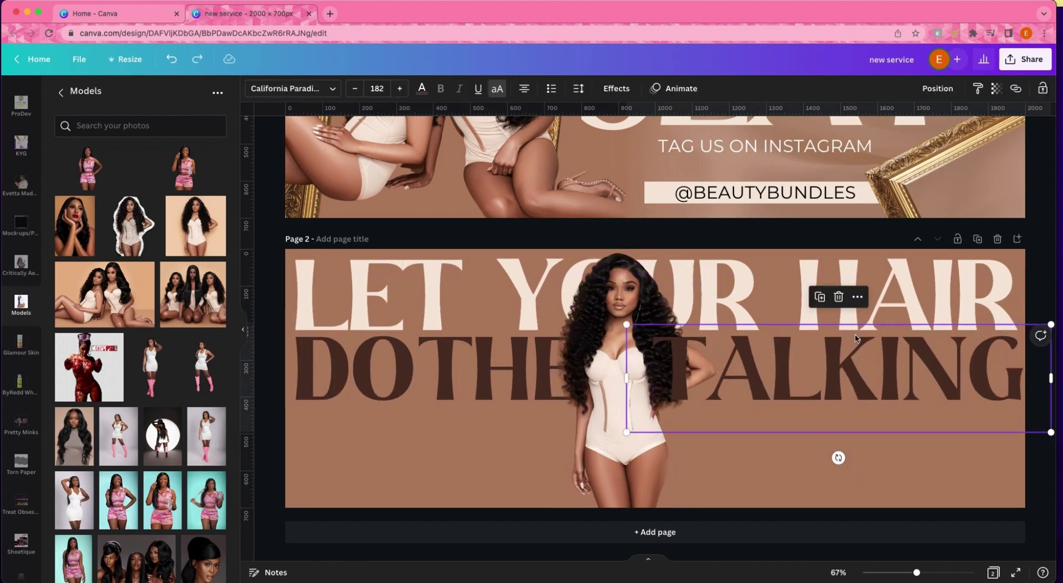
Narrow the DO text box so it fits closely around the word
left_click(614, 470)
left_click(387, 366)
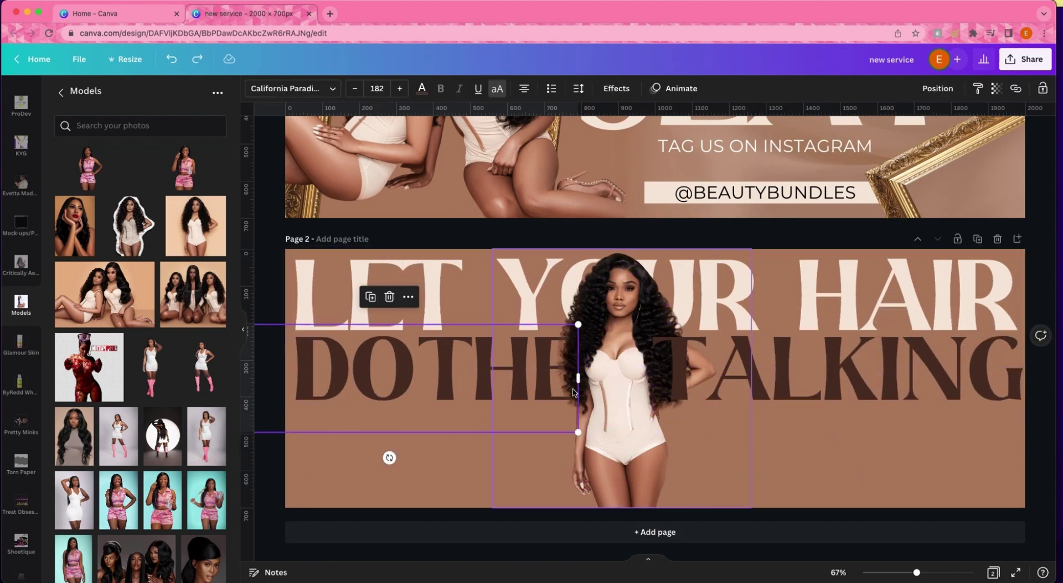
left_click_drag(578, 379, 438, 378)
Place a grouped copy of LET YOUR HAIR, DO, THE and TALKING directly below the originals and send it behind the model
left_click(482, 339)
left_click(482, 372, "shift")
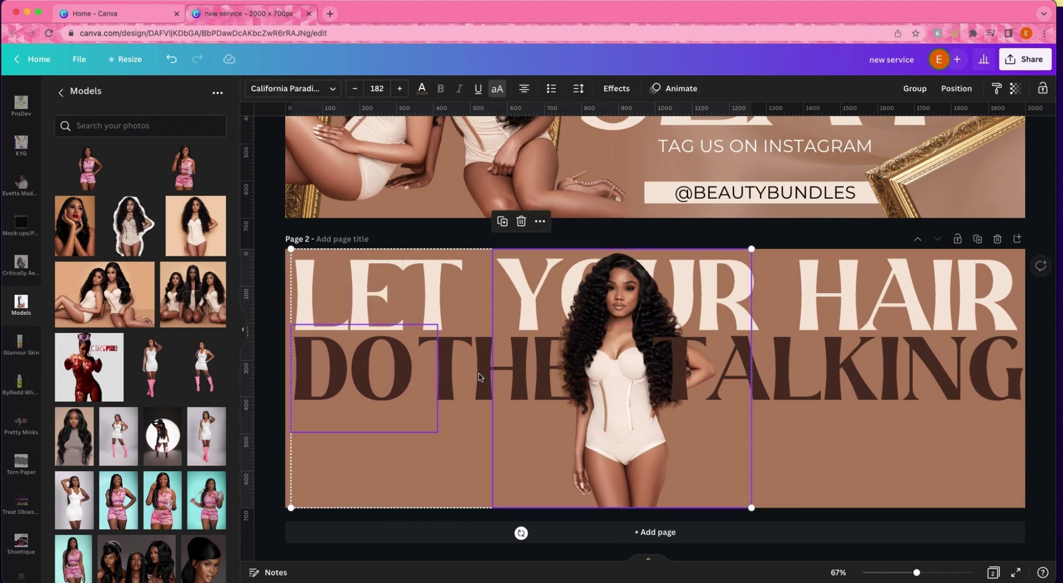
left_click(483, 391)
left_click(498, 387)
left_click(652, 382)
left_click(387, 365, "shift")
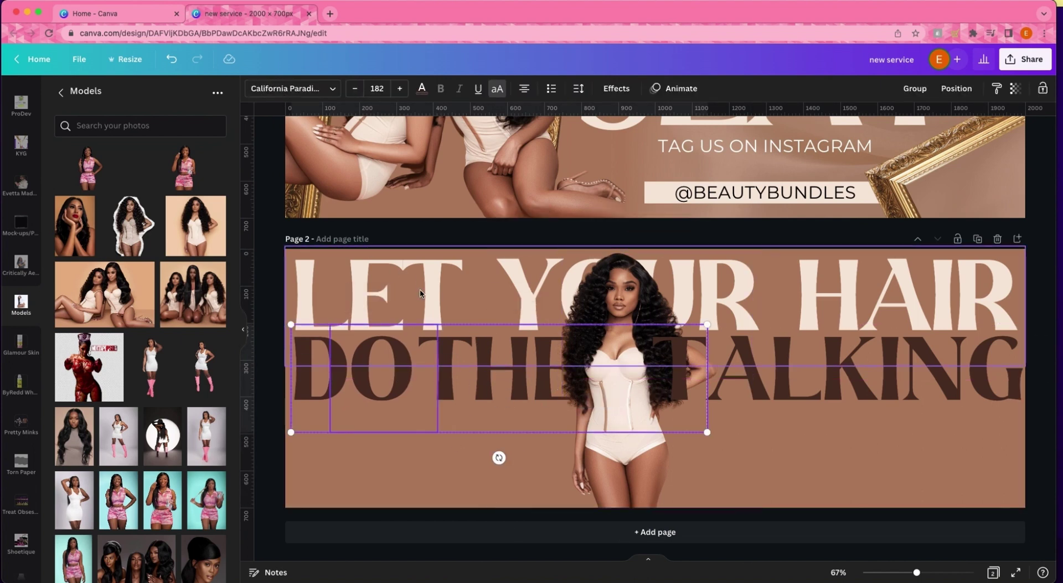
left_click(884, 396, "shift")
left_click(885, 397, "shift")
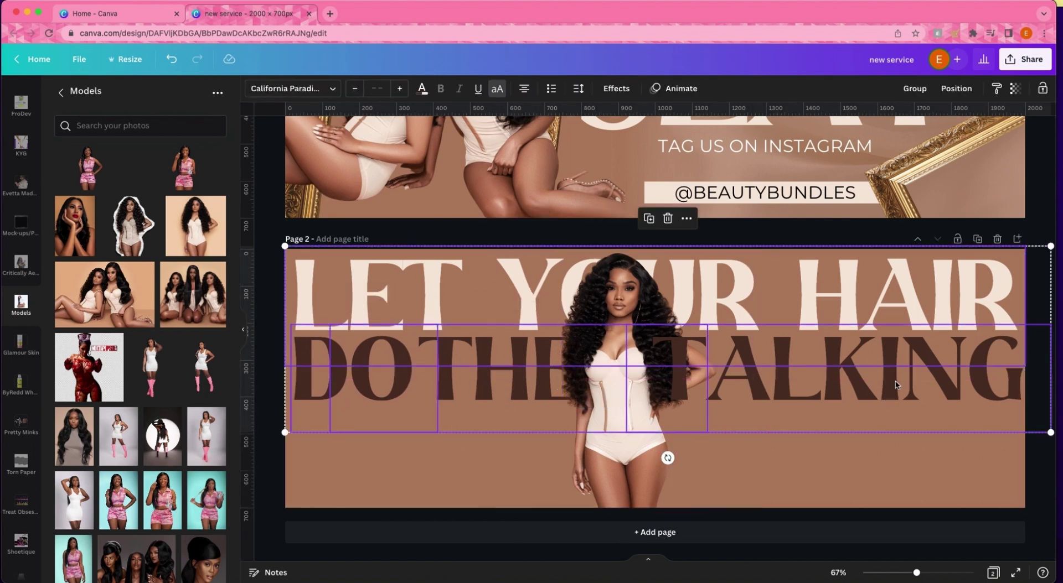
left_click_drag(802, 290, 799, 439)
left_click(937, 88)
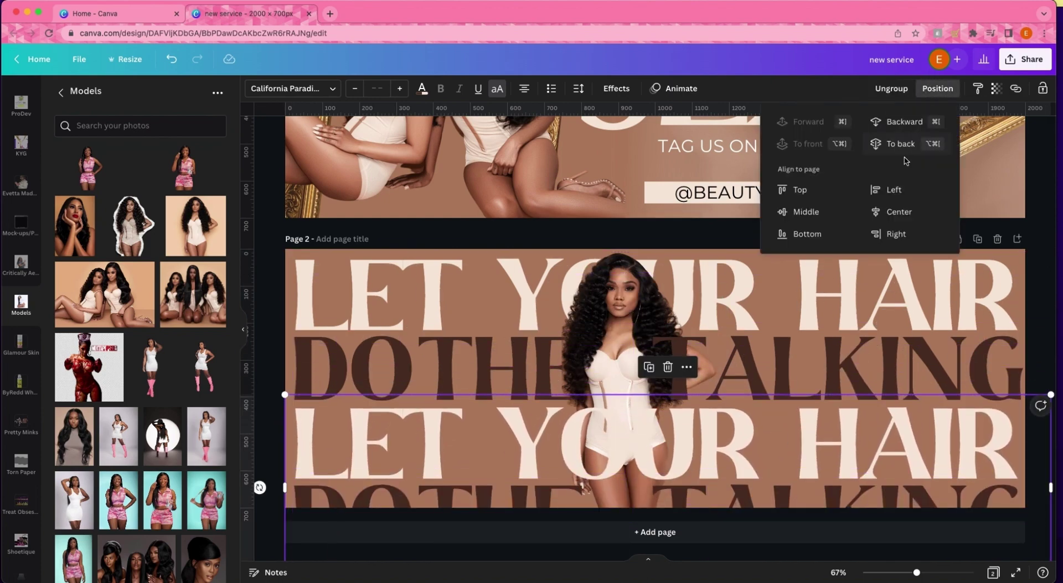
left_click(902, 145)
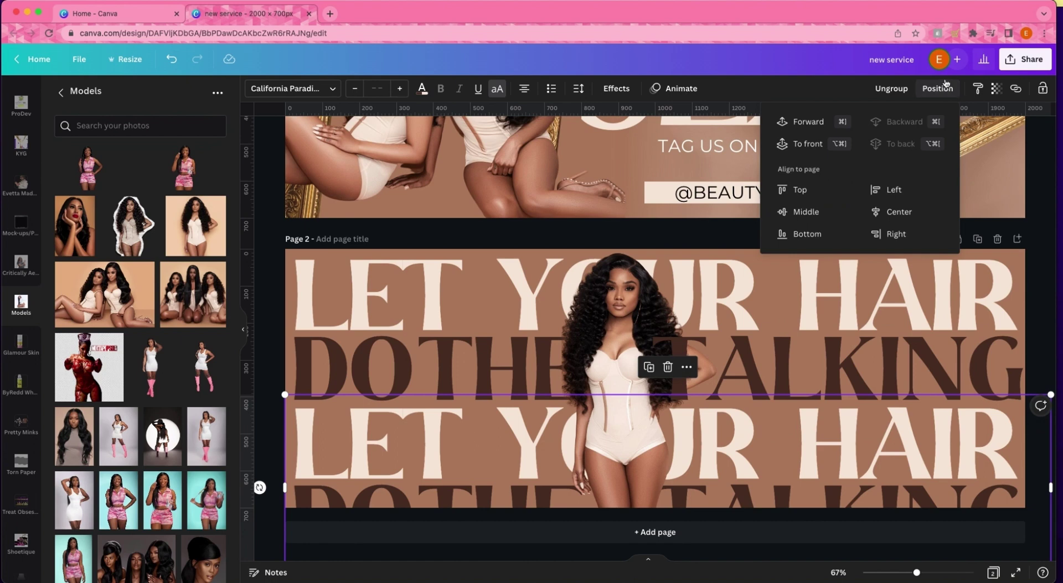
Try rotating the lower heading group by 180° and undo the rotation
left_click(613, 87)
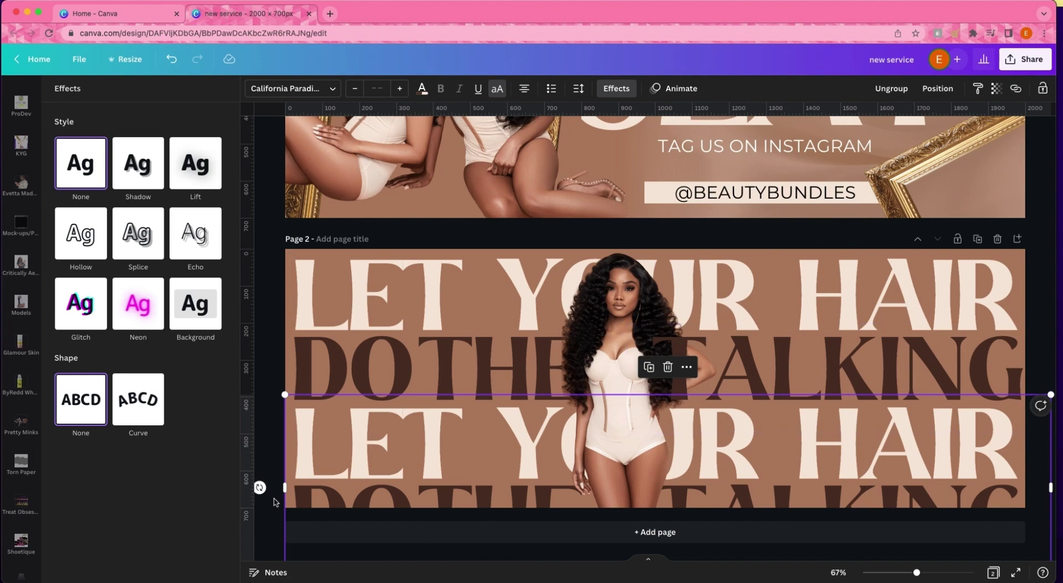
left_click_drag(259, 488, 982, 412)
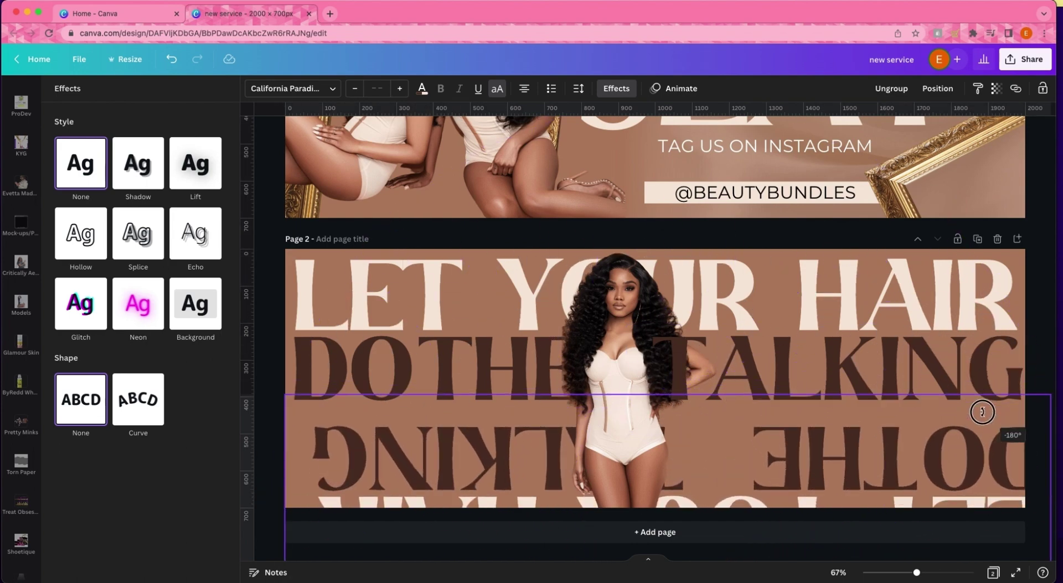
key("super+z")
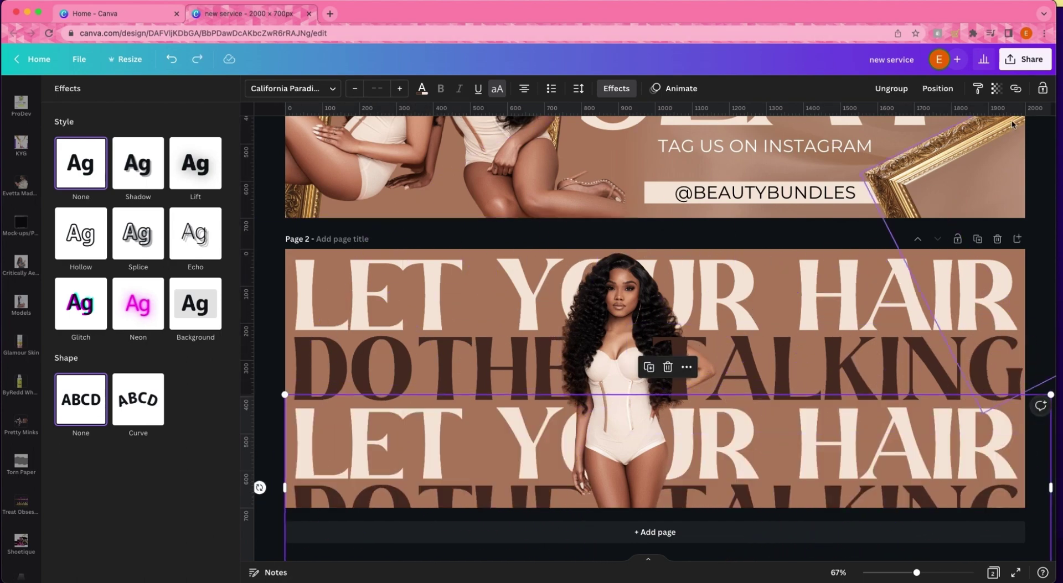
Set the transparency of the lower heading group to 33
left_click(996, 88)
left_click(925, 134)
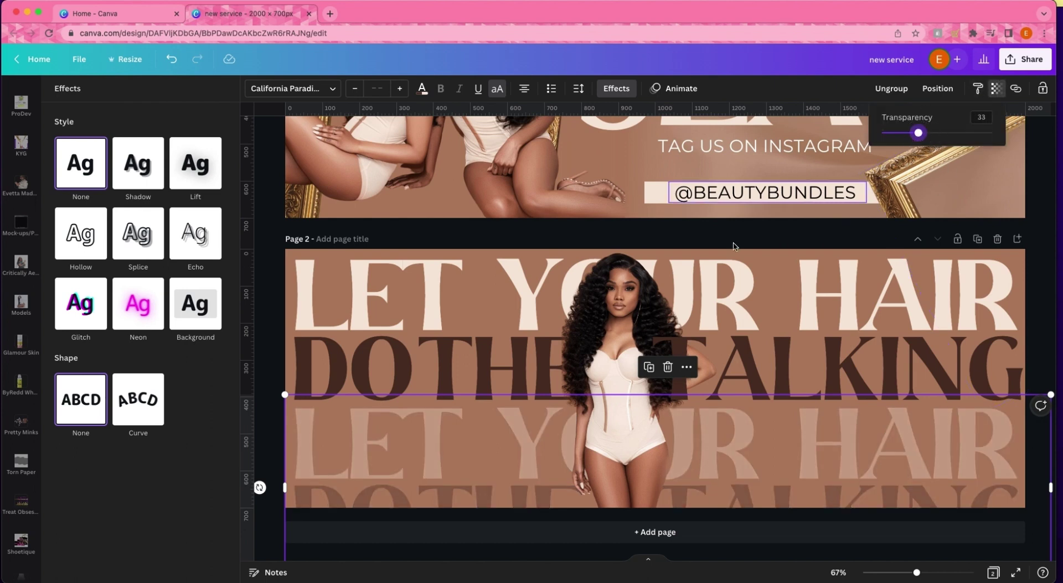
key("Escape")
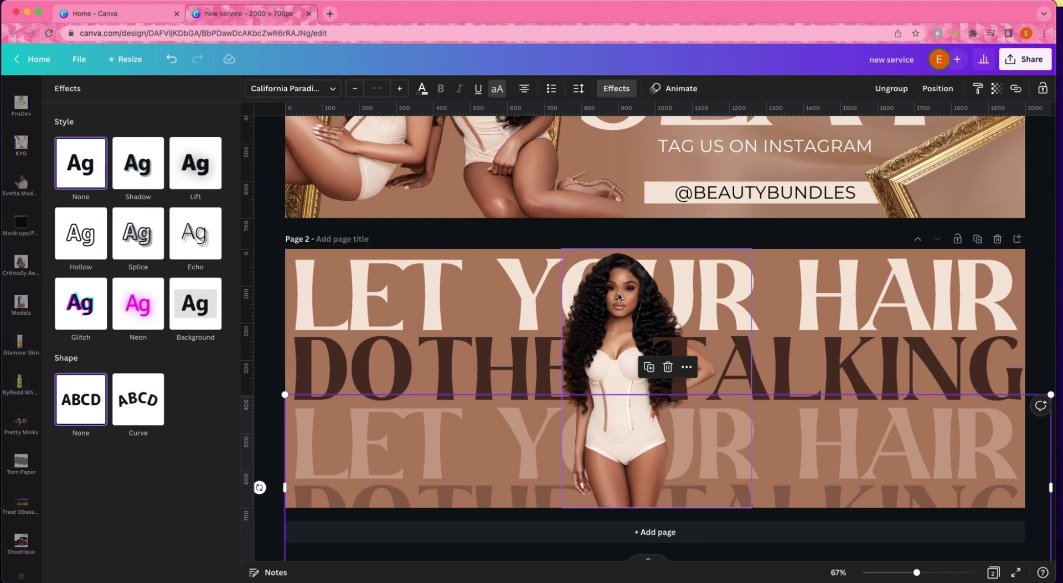
Add a rectangle, reshape it into a thin horizontal bar about 61 px high, and move it over the model's thighs
key("r")
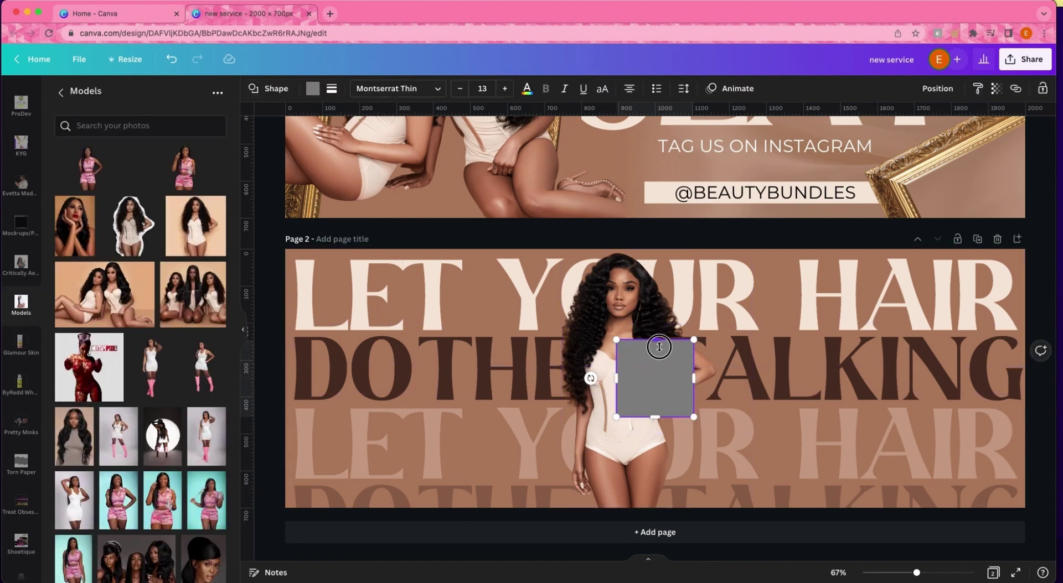
left_click_drag(659, 347, 853, 396)
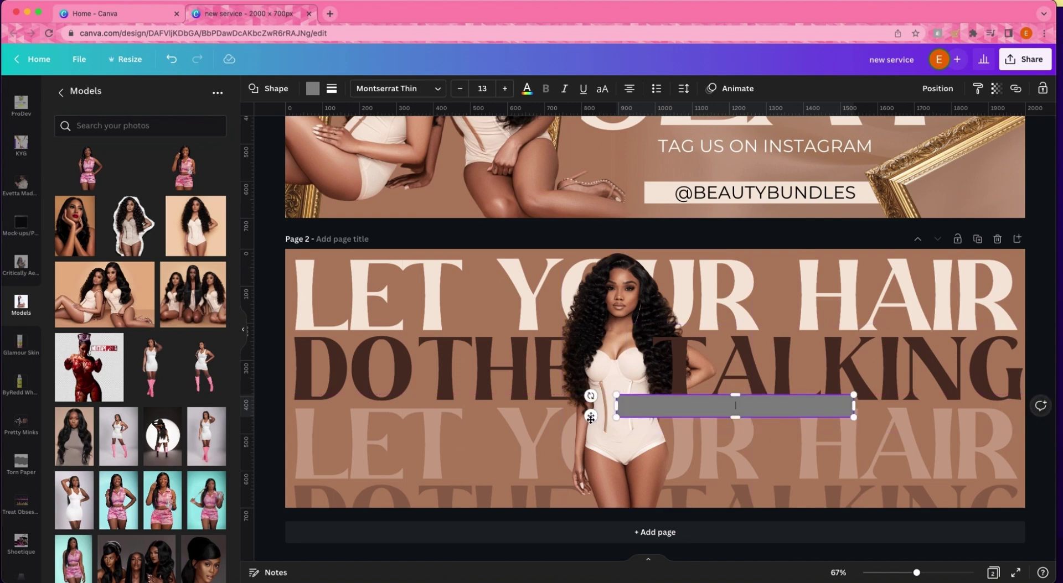
left_click_drag(591, 418, 469, 482)
Center the gray bar horizontally on the page and extend its right side to a width of about 744 px
left_click(937, 89)
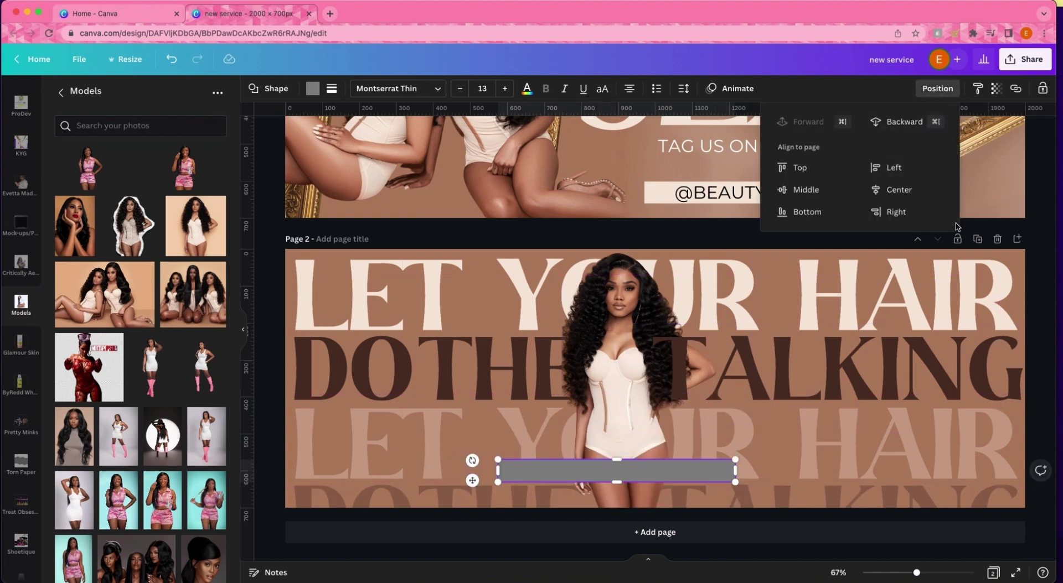
left_click(892, 167)
left_click(892, 189)
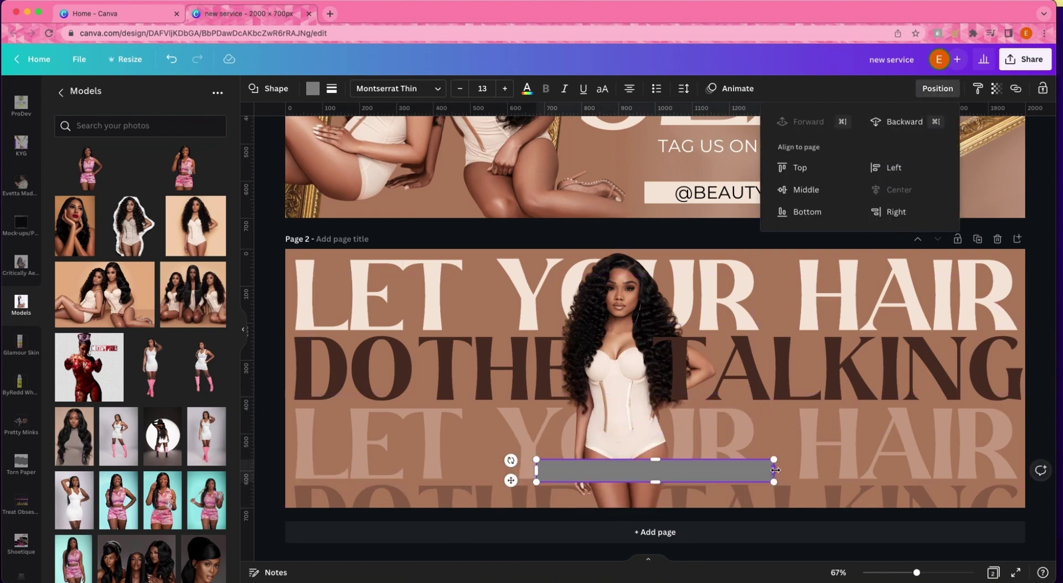
left_click_drag(774, 471, 811, 472)
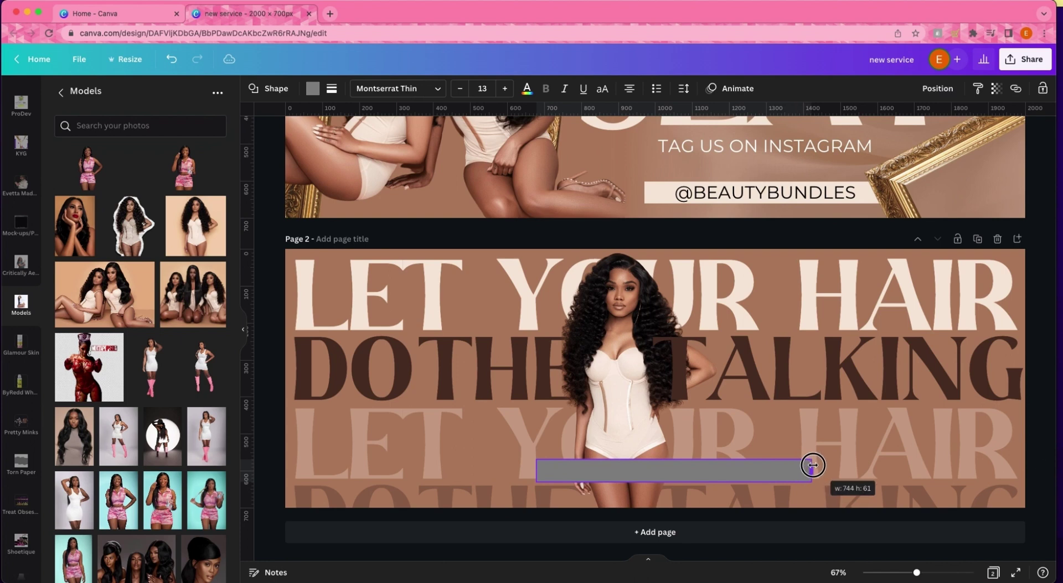
Set the bar's corner rounding to 100 and give it a solid border with a weight of 3
left_click(332, 88)
left_click_drag(346, 192, 459, 191)
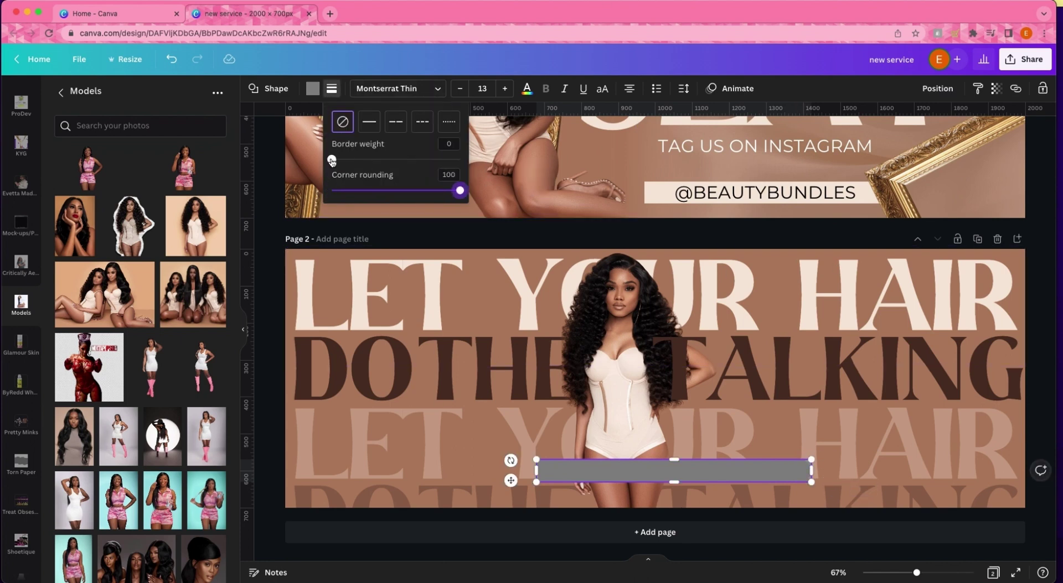
left_click_drag(332, 160, 335, 160)
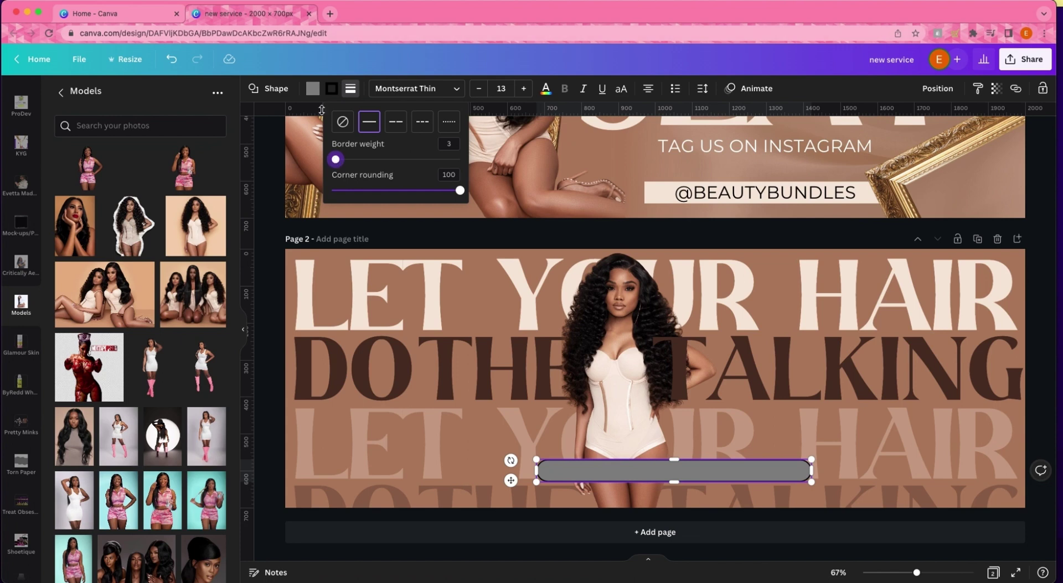
Color the bar's border white and fill the bar with the brown of the page background
left_click(331, 89)
left_click(65, 182)
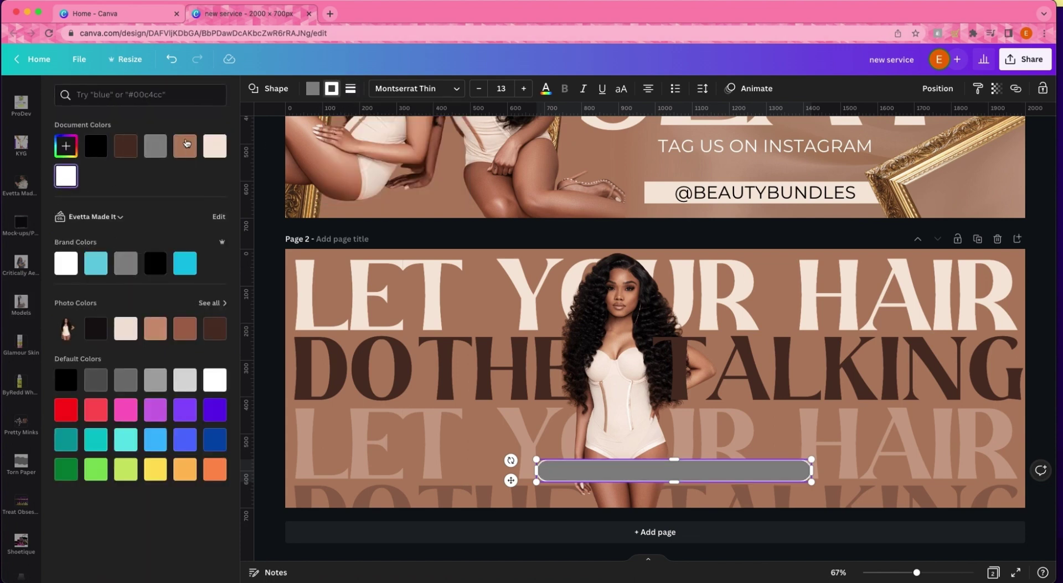
left_click(320, 89)
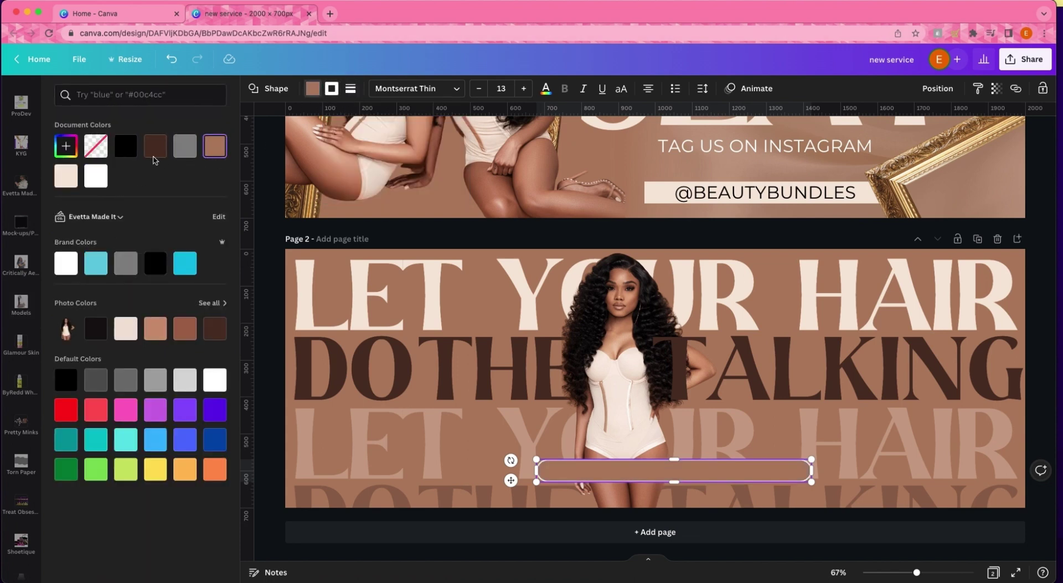
Fill the rounded bar with the dark brown document color and center it horizontally on the page
left_click(154, 149)
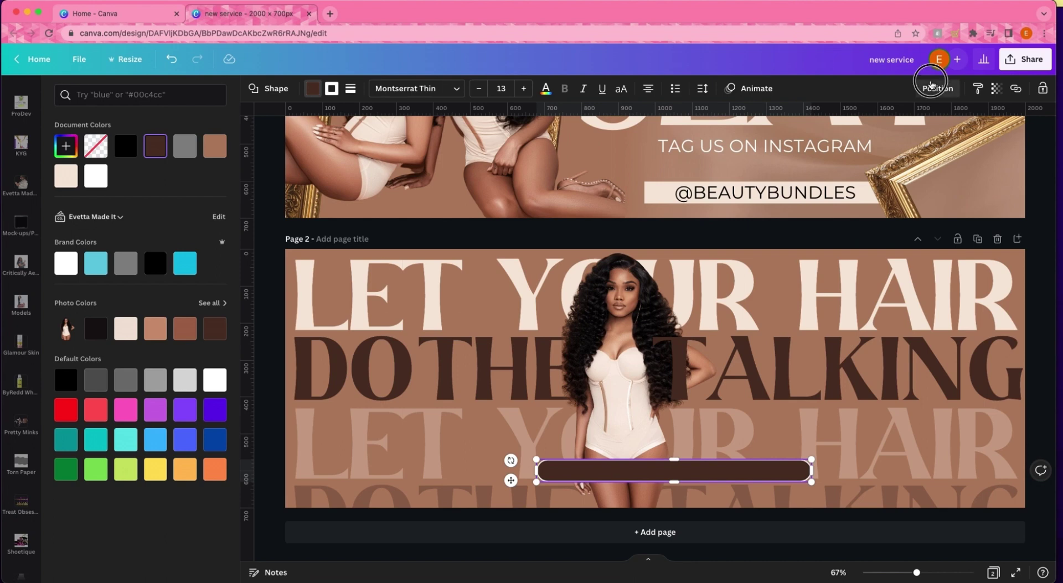
left_click(937, 89)
left_click(895, 190)
key("Escape")
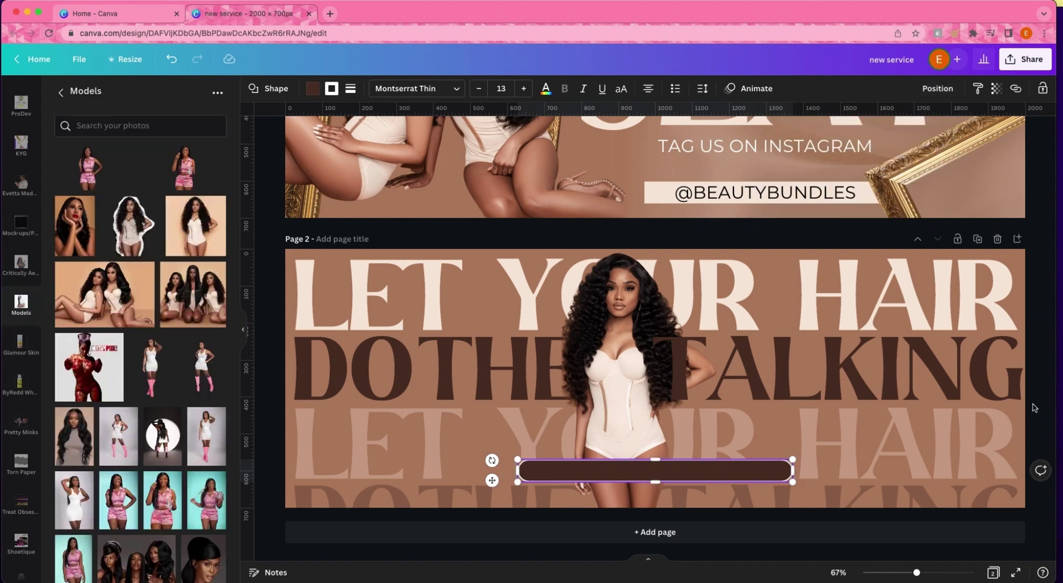
key("Escape")
Duplicate the "TAG US ON INSTAGRAM" text from page 1, place it on the dark bar, and reword it to "SHOP GLUELESS WIGS"
left_click(754, 147)
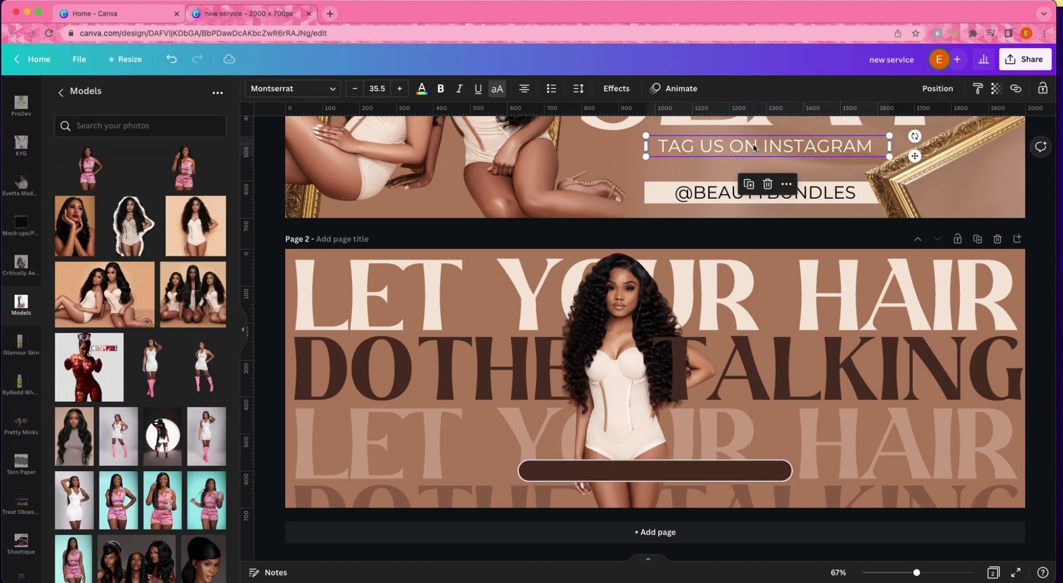
left_click(750, 187)
left_click_drag(777, 162, 665, 469)
left_click_drag(762, 464, 552, 471)
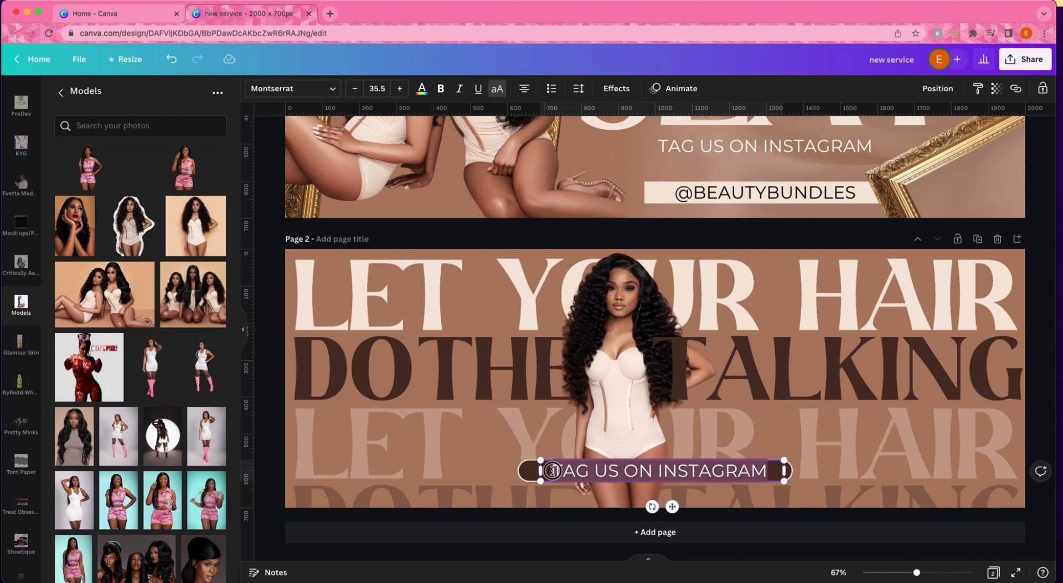
type("SHOP")
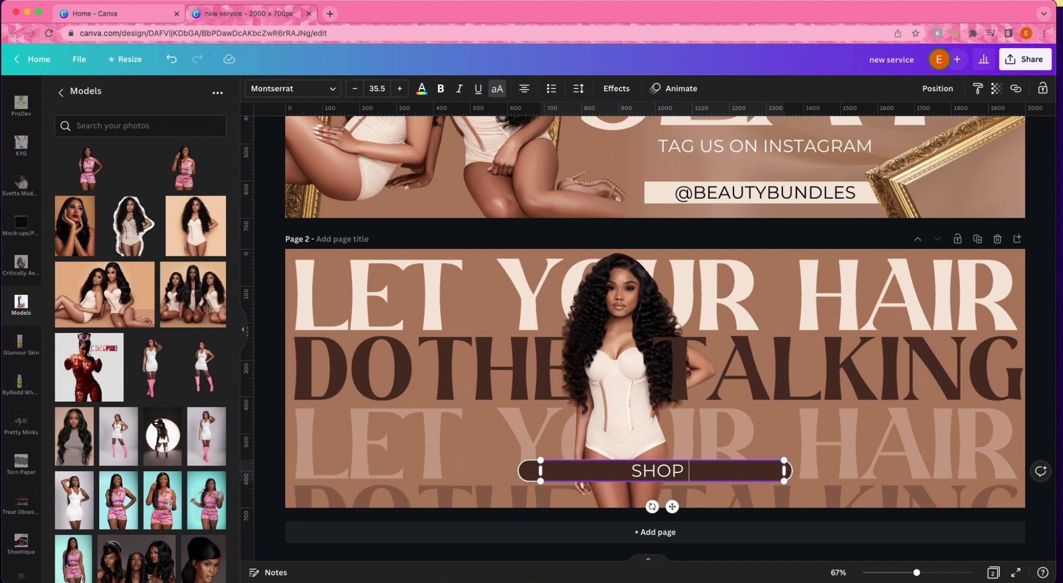
type(" GLUE")
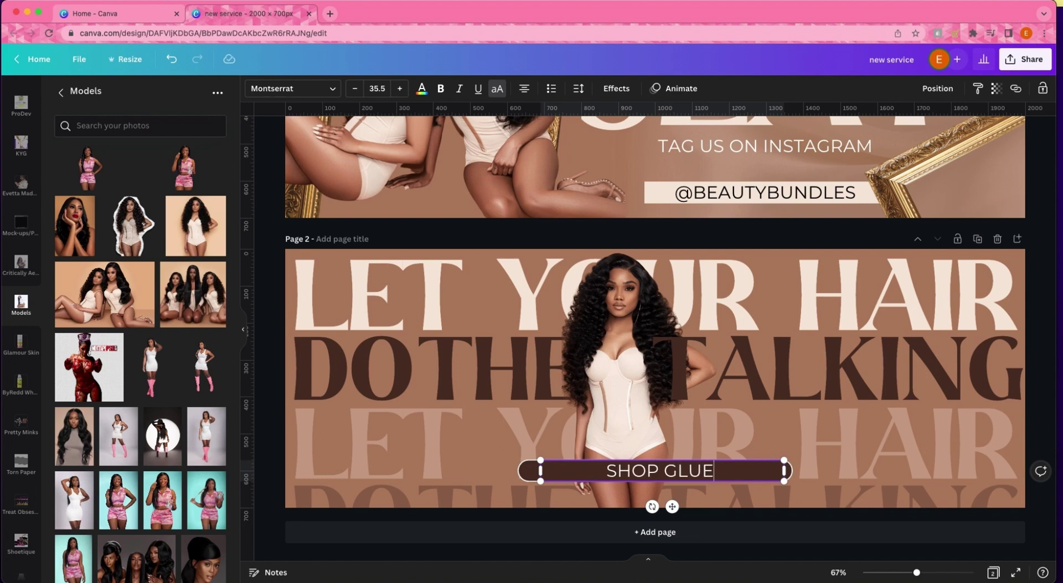
type("LESS WIGS")
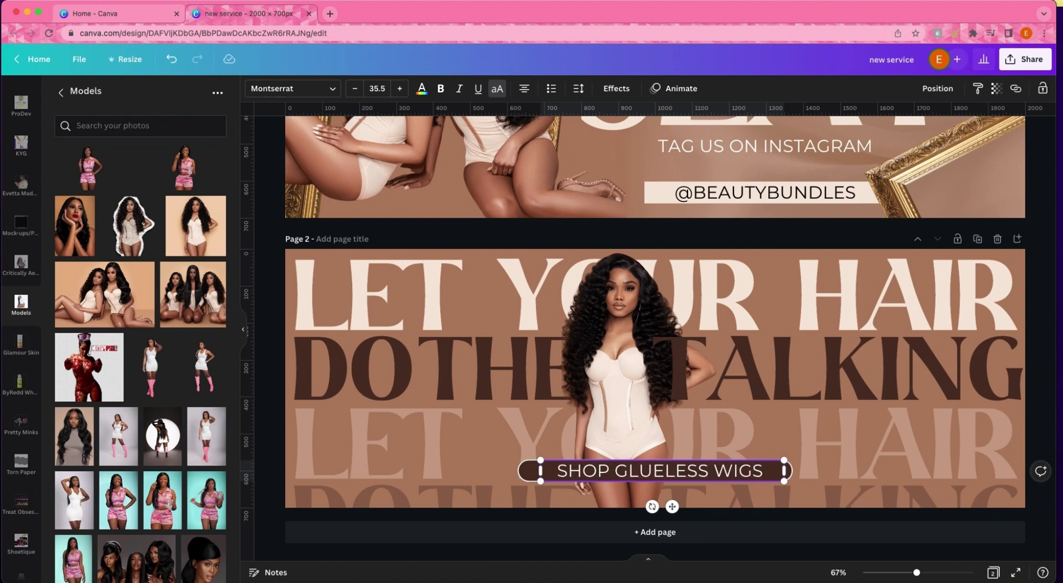
Center the "SHOP GLUELESS WIGS" text horizontally on the page and collapse the photo library
left_click(936, 86)
left_click(883, 213)
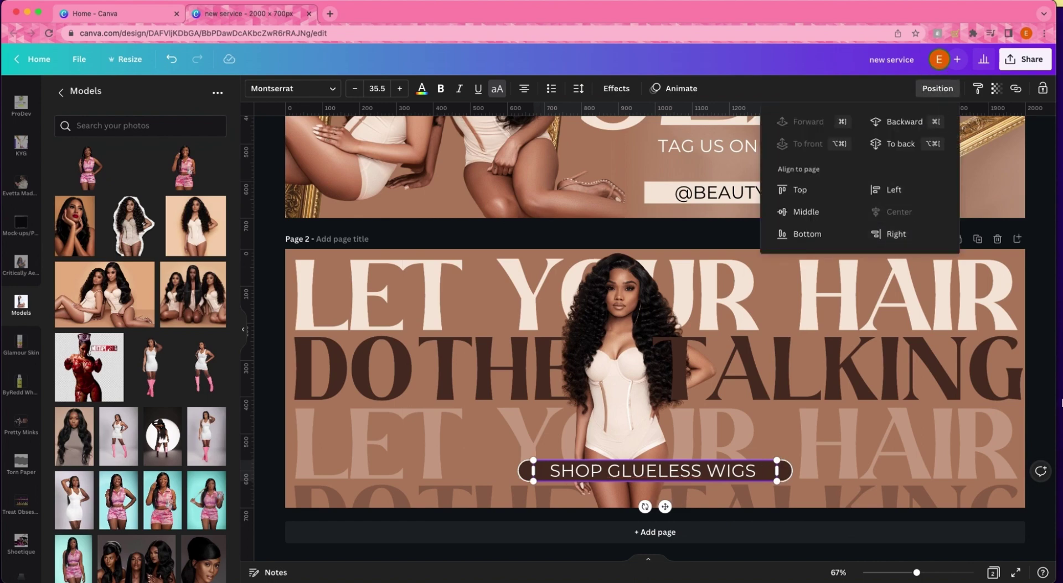
key("Escape")
key("Escape")
left_click(243, 330)
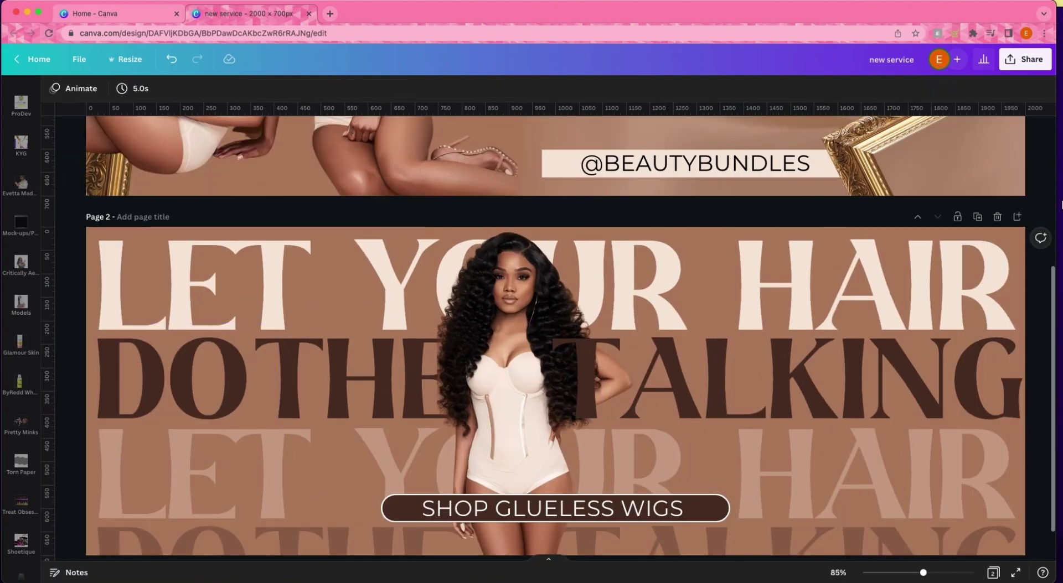
Copy the translucent fabric texture from page 1 to page 2 and stretch it across the whole banner to about 2,103 px wide
scroll(1039, 177, "up", 1)
scroll(1040, 177, "up", 5)
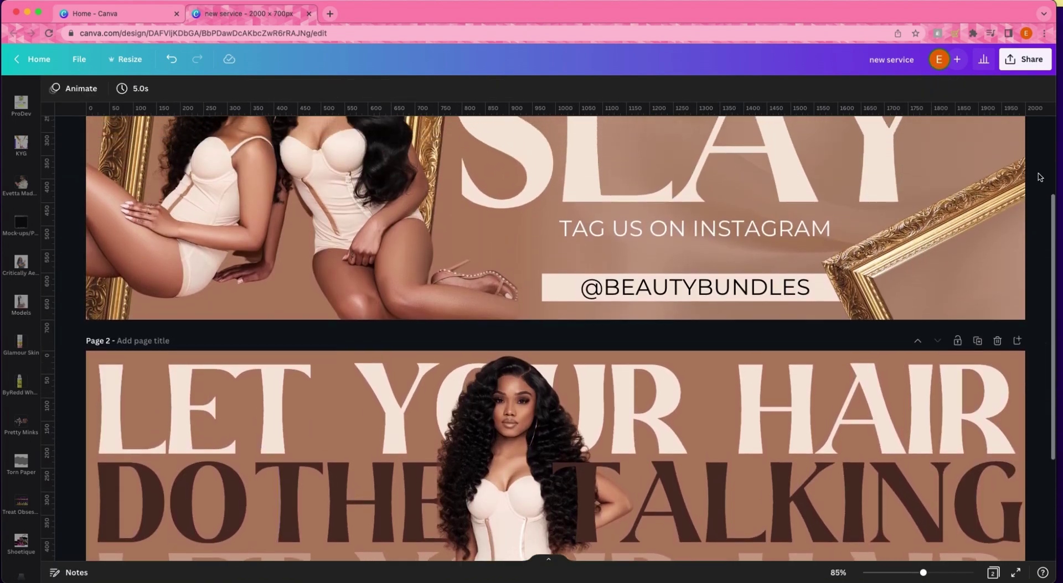
scroll(1040, 177, "down", 6)
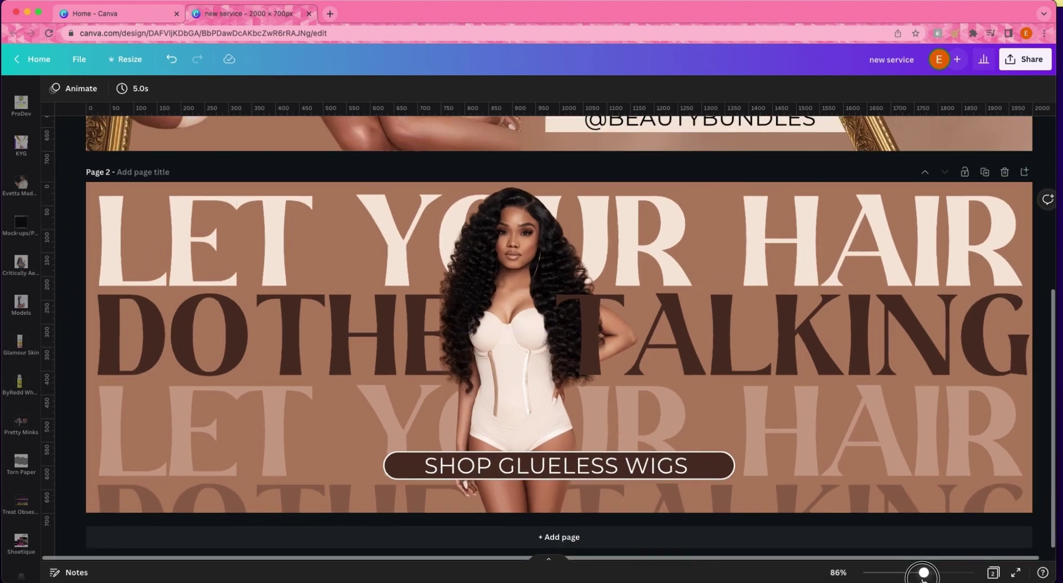
left_click_drag(924, 574, 915, 573)
scroll(910, 227, "up", 2)
left_click(861, 157)
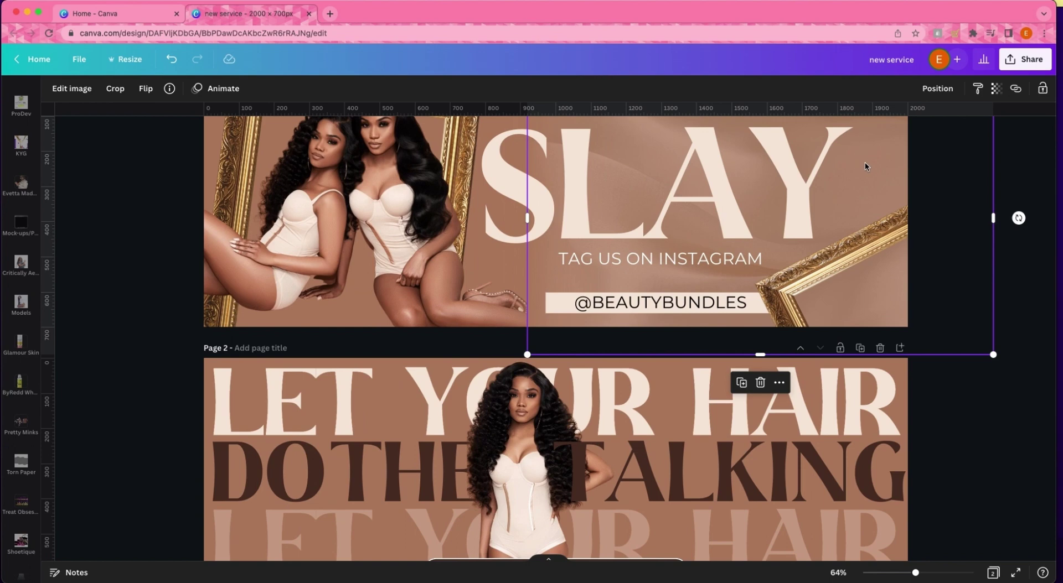
left_click_drag(851, 233, 535, 444)
scroll(554, 421, "down", 2)
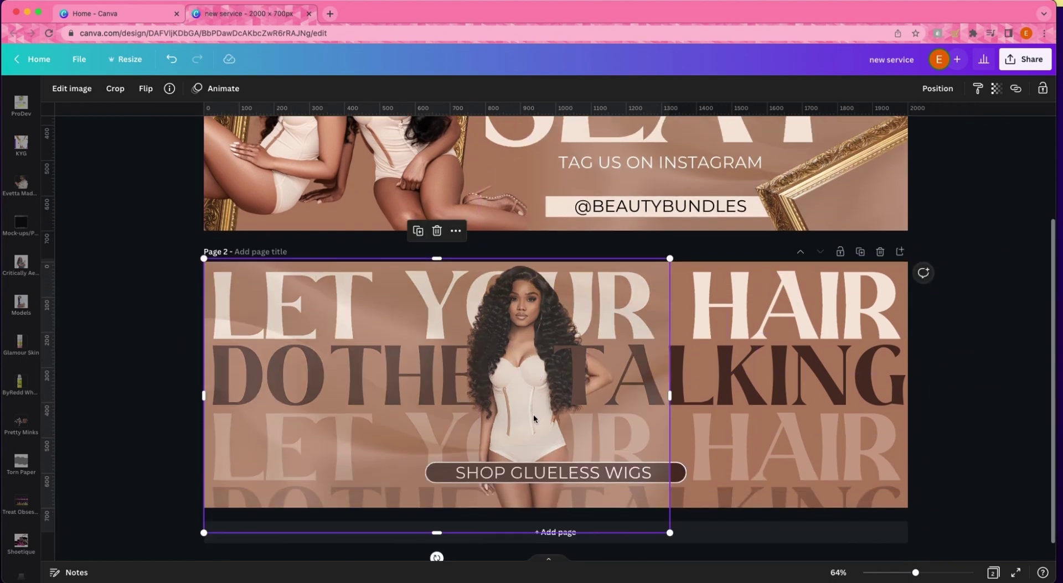
left_click_drag(673, 389, 944, 388)
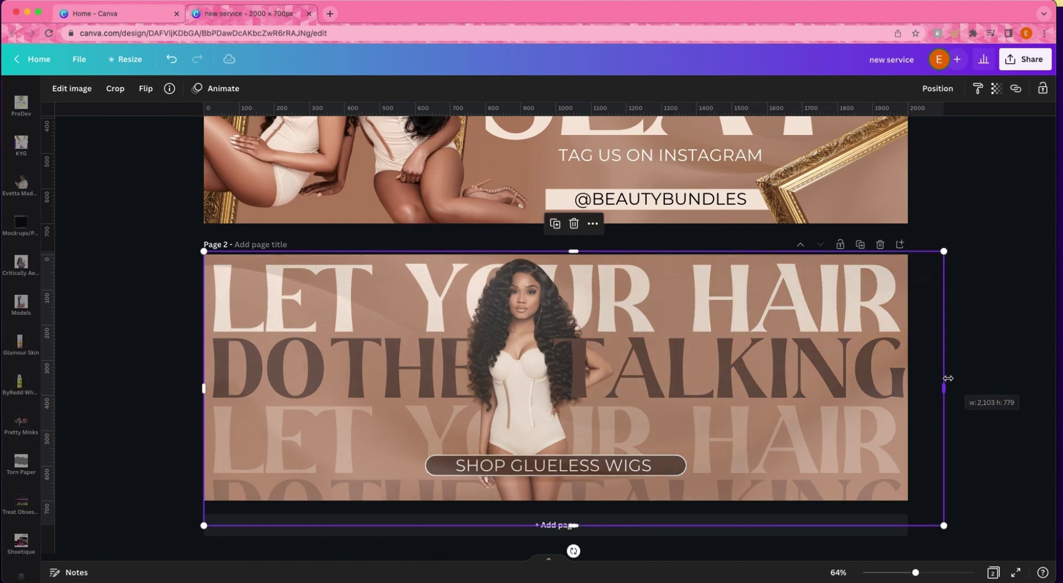
Send the fabric texture on page 2 behind all other elements and set its transparency to about 30
left_click(937, 88)
left_click(901, 143)
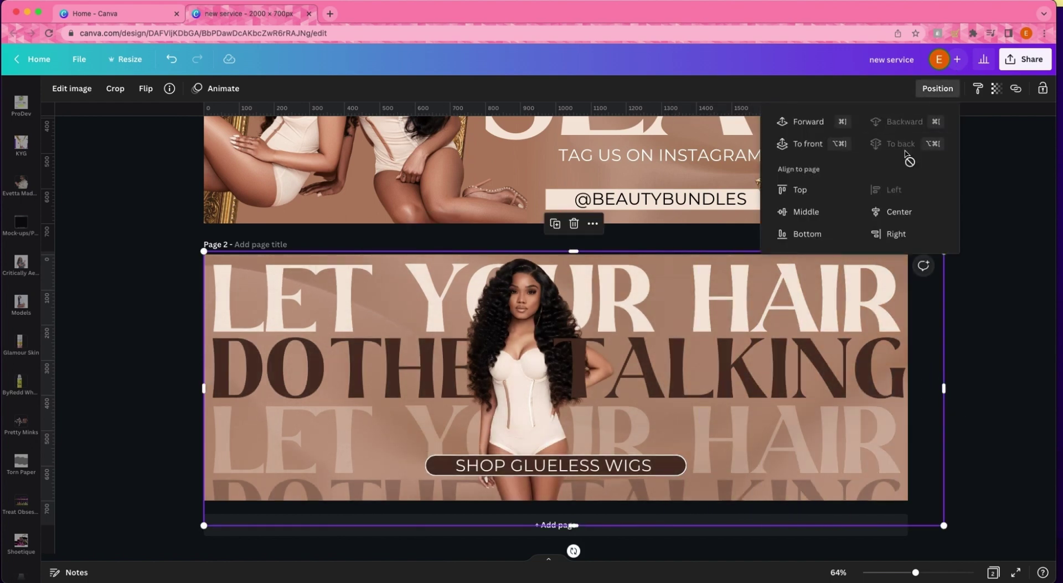
left_click(996, 89)
left_click_drag(913, 134, 928, 146)
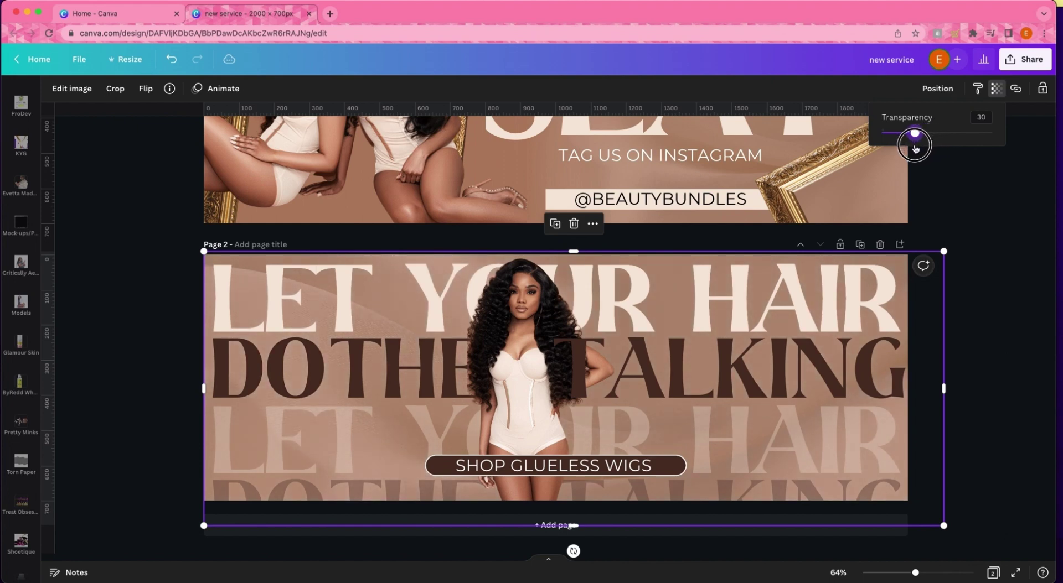
left_click(1012, 241)
left_click(1006, 279)
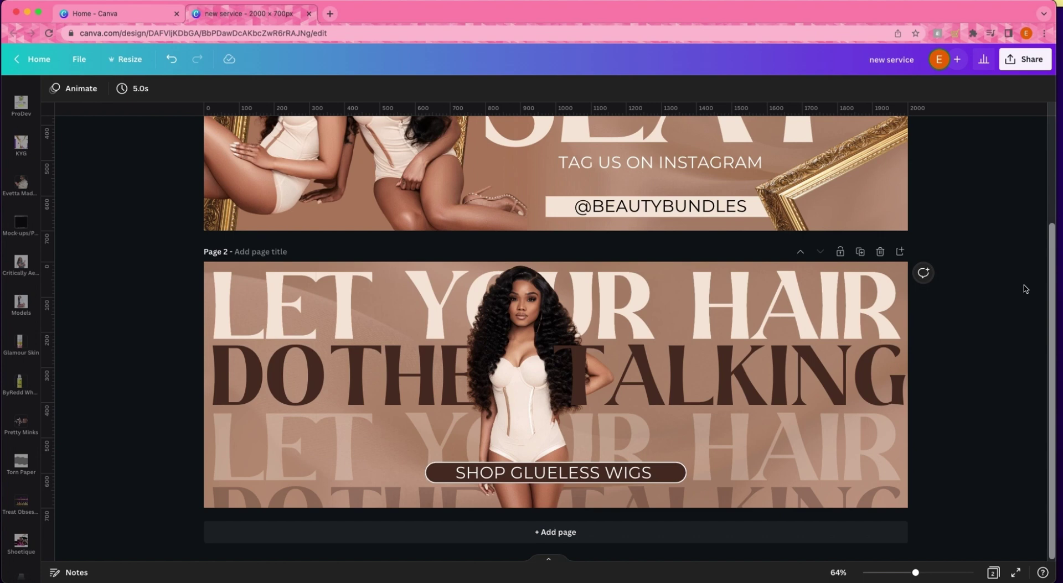
scroll(1025, 289, "up", 5)
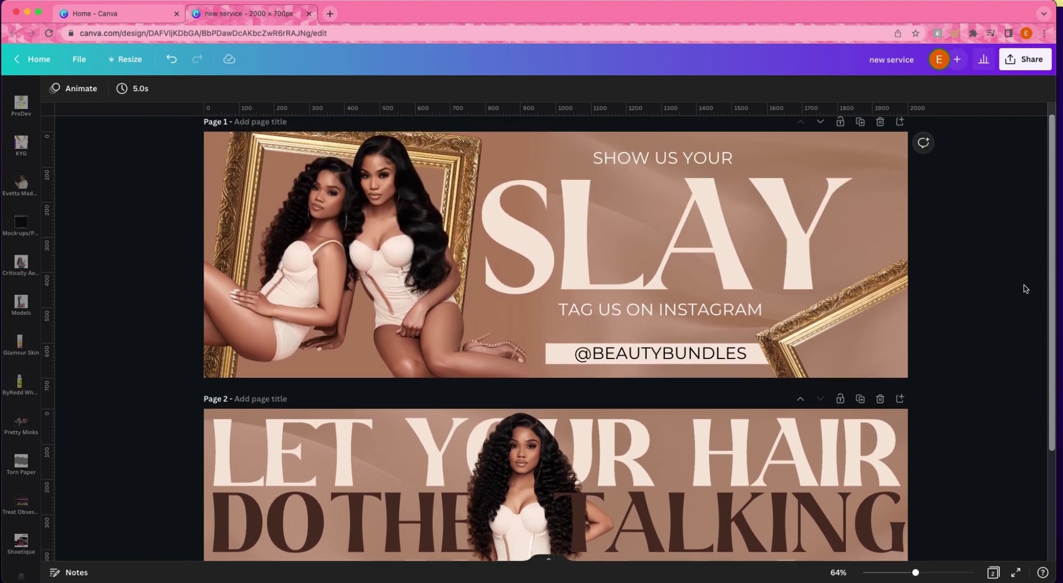